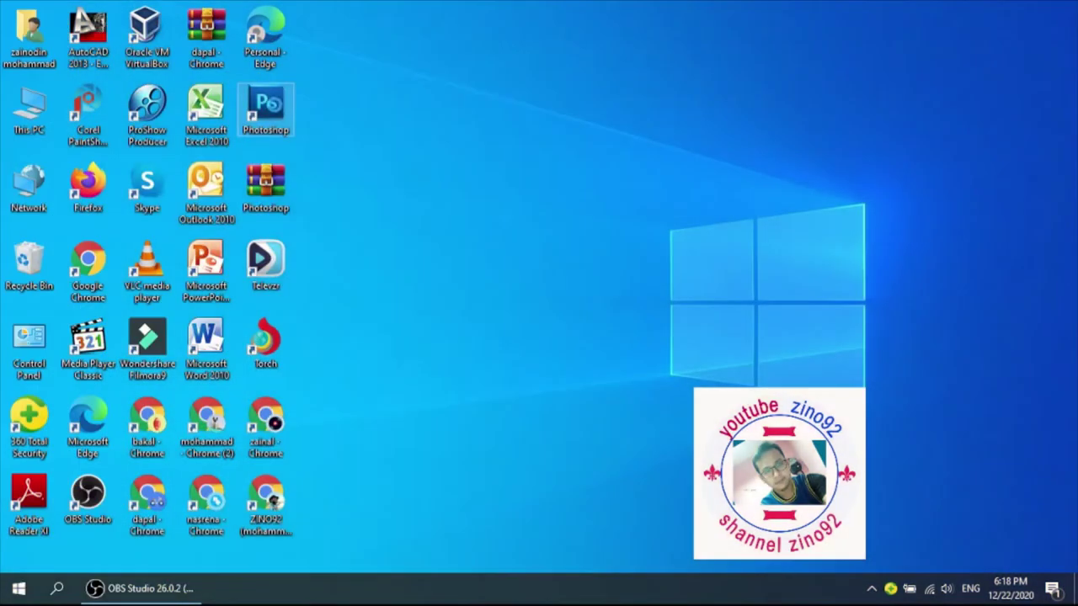
Open Photoshop and create a new 800 x 800 pixel, 300 pixels/inch RGB document named "logo" with a white background.
right_click(269, 106)
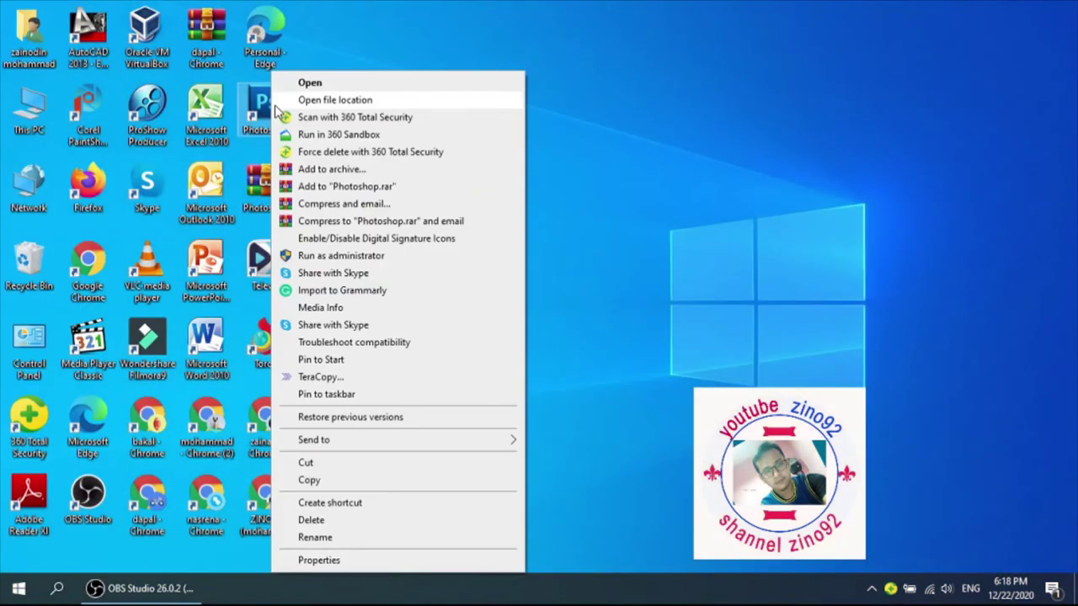
left_click(357, 85)
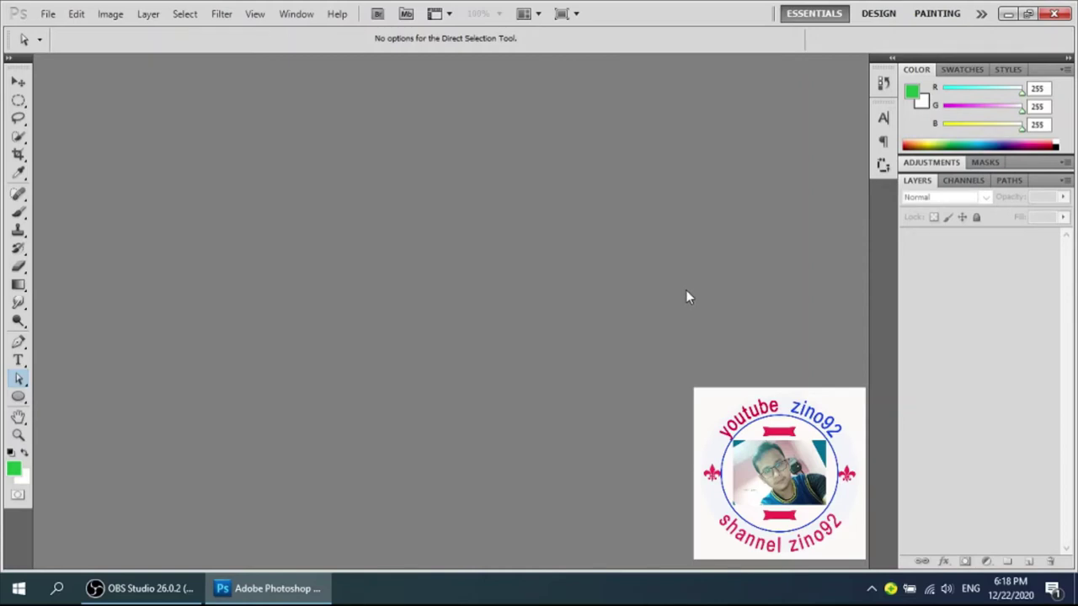
left_click(50, 16)
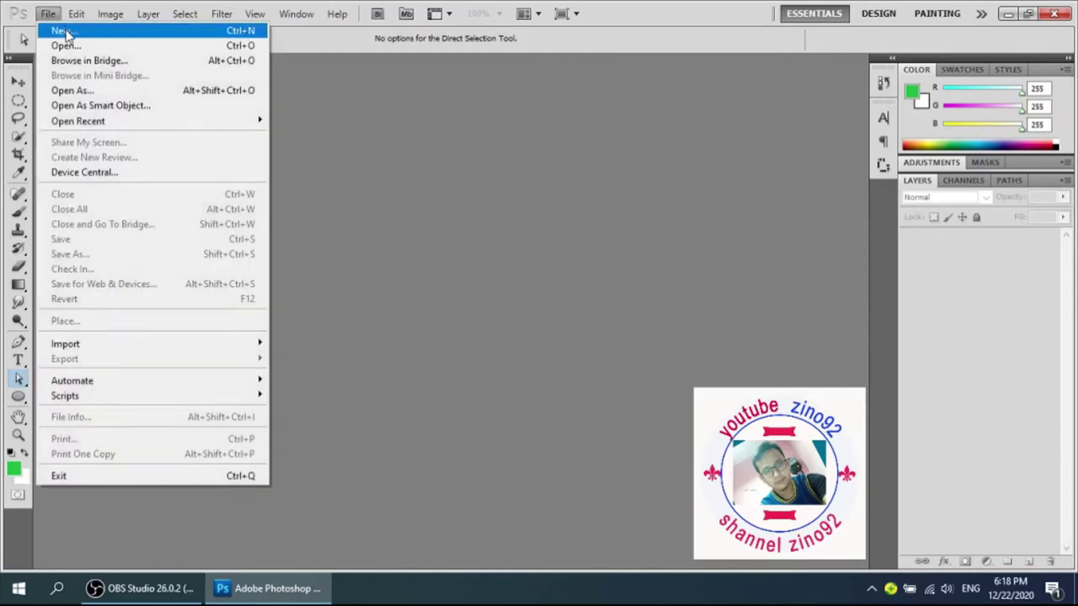
left_click(61, 30)
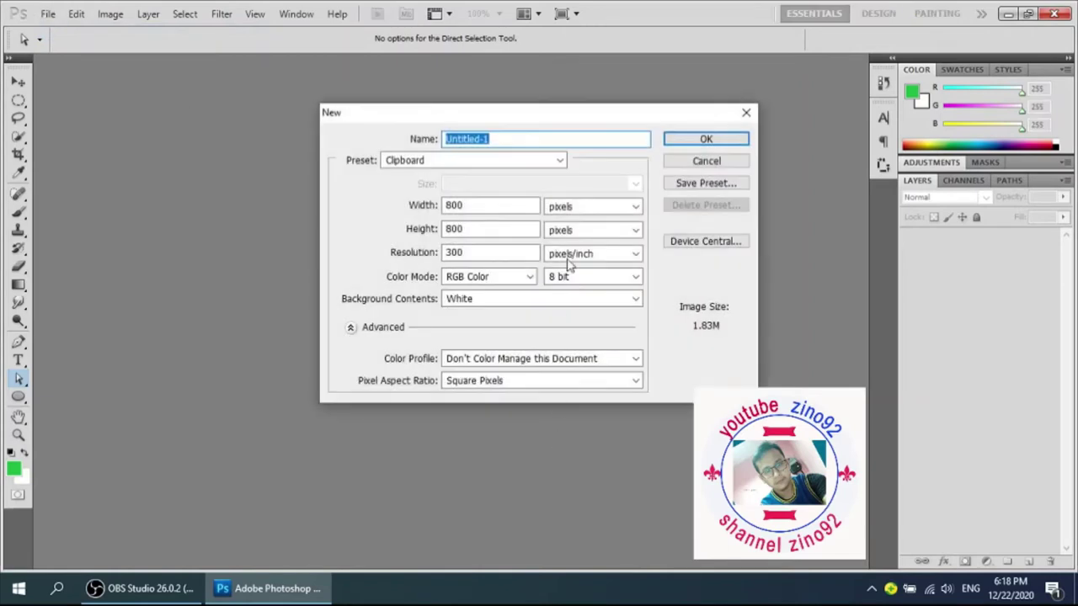
left_click(506, 141)
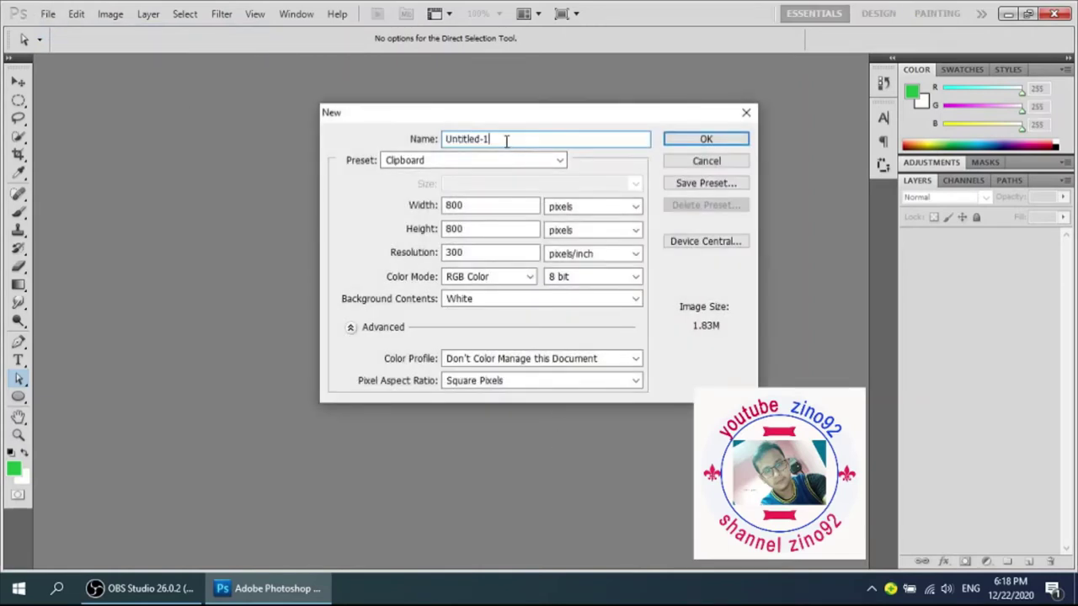
key("BackSpace")
key("BackSpace")
key("BackSpace")
key("BackSpace")
key("BackSpace")
key("BackSpace")
key("BackSpace")
key("BackSpace")
key("BackSpace")
key("BackSpace")
type("logo")
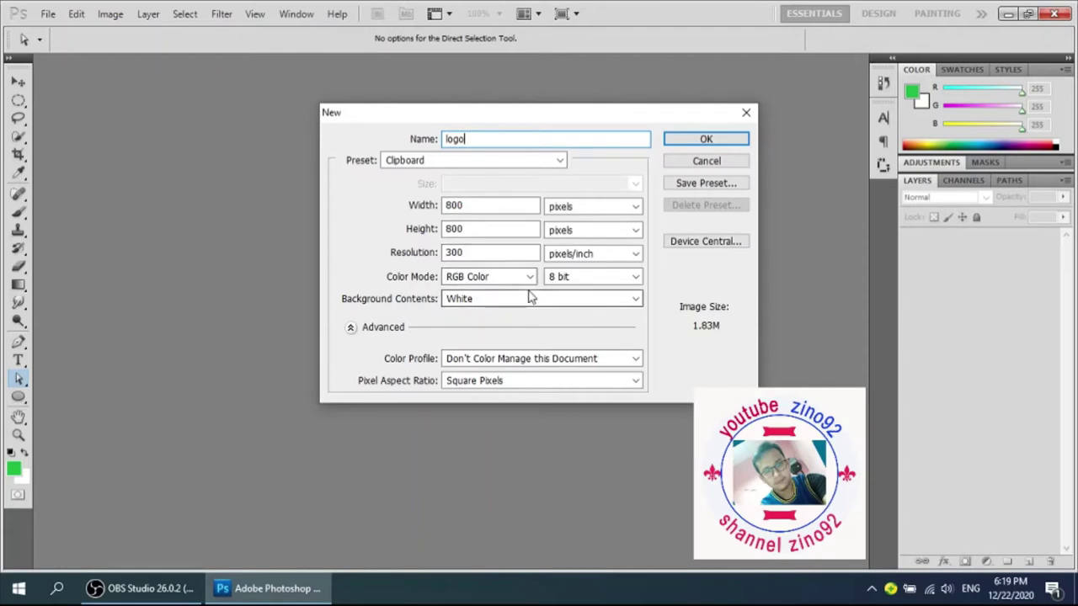
left_click(708, 140)
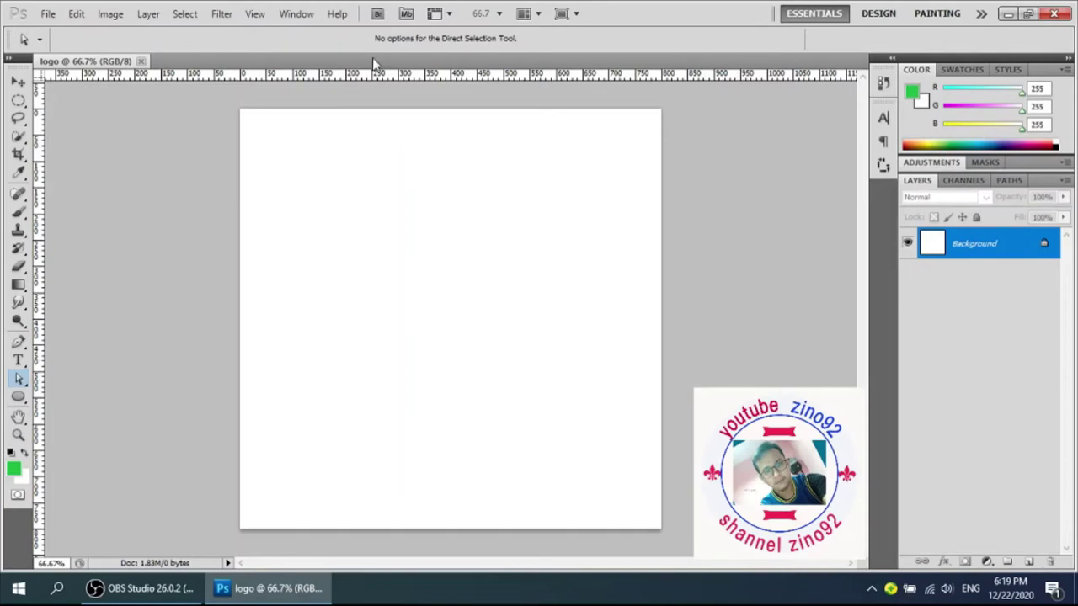
Add a vertical guide at the 50% position of the canvas.
left_click(254, 15)
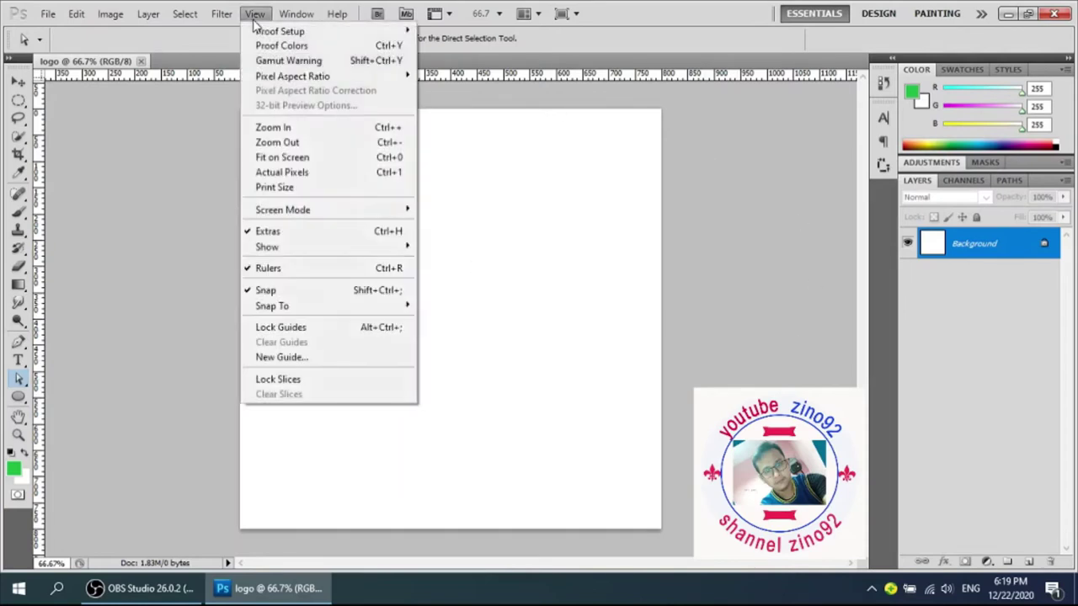
left_click(281, 357)
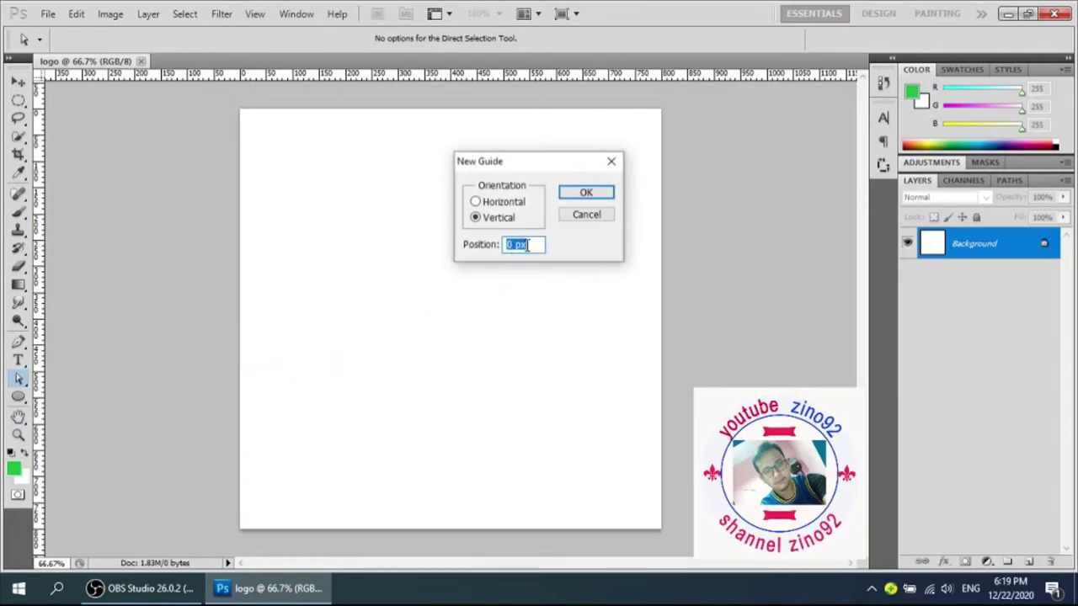
left_click(527, 244)
key("BackSpace")
key("BackSpace")
key("BackSpace")
key("BackSpace")
type("50%")
left_click(589, 197)
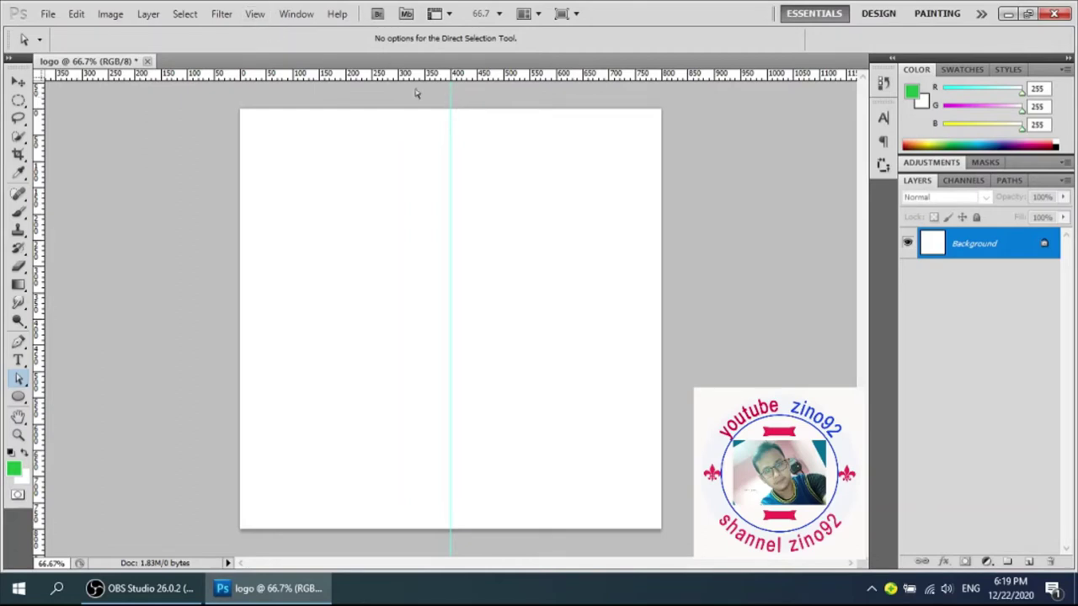
Add a horizontal guide at the 50% position of the canvas.
left_click(256, 14)
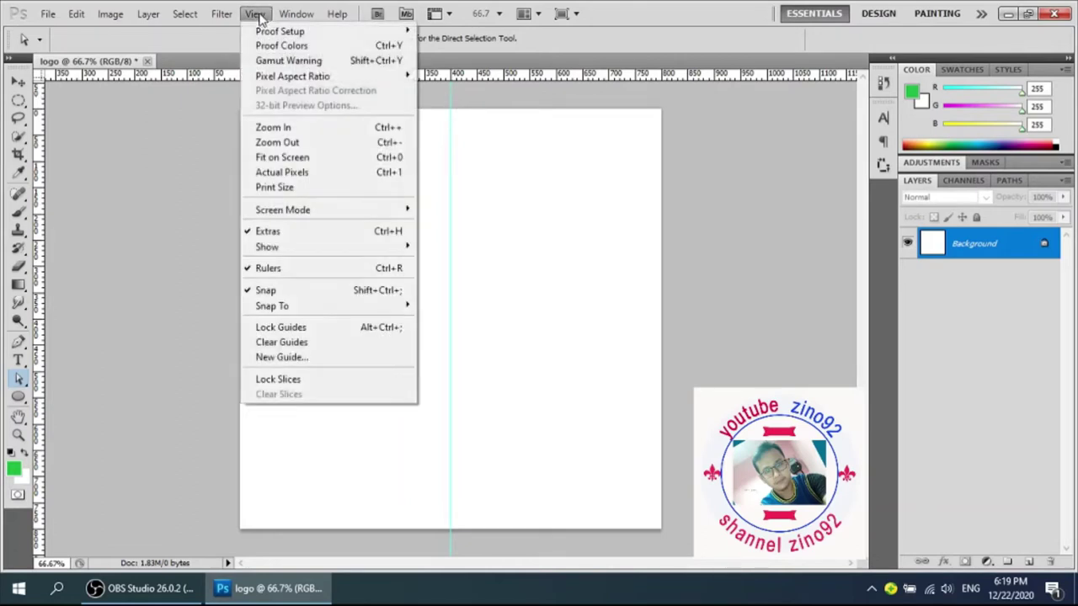
left_click(282, 361)
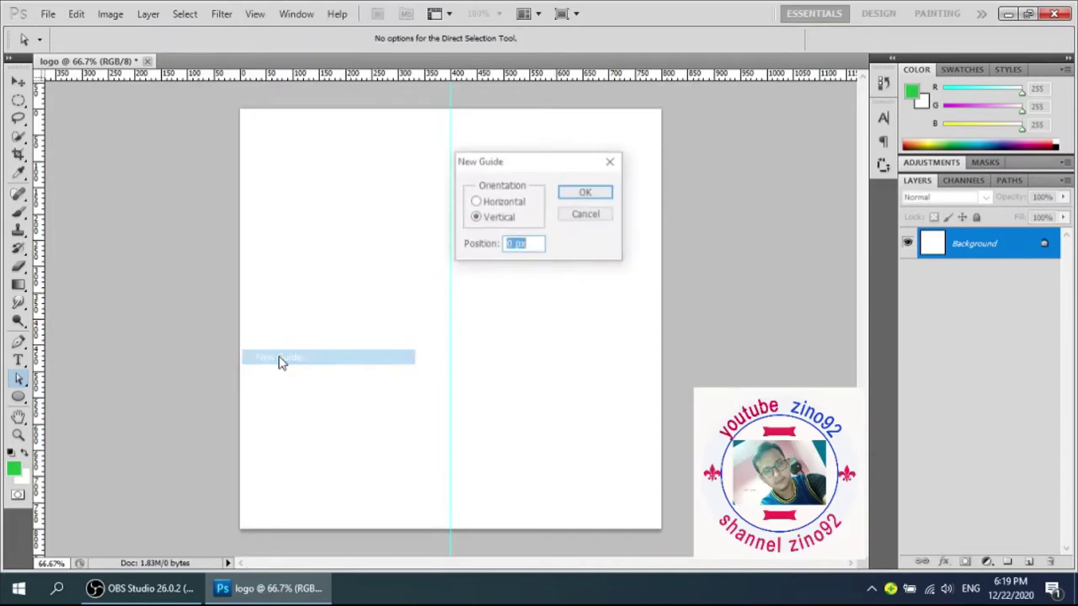
left_click(475, 202)
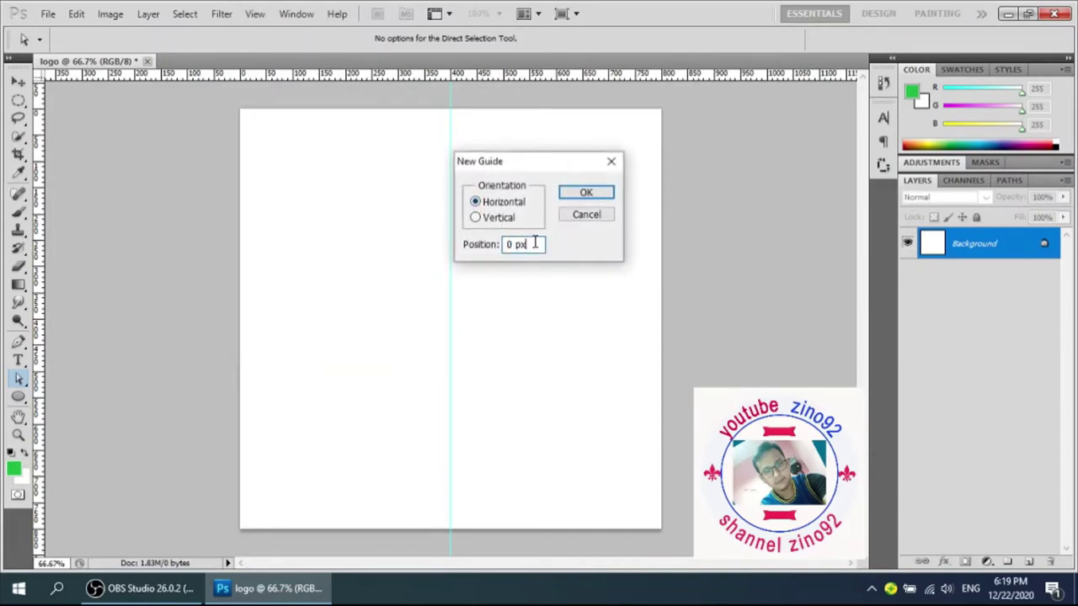
key("BackSpace")
key("BackSpace")
key("BackSpace")
key("BackSpace")
type("50%")
left_click(586, 195)
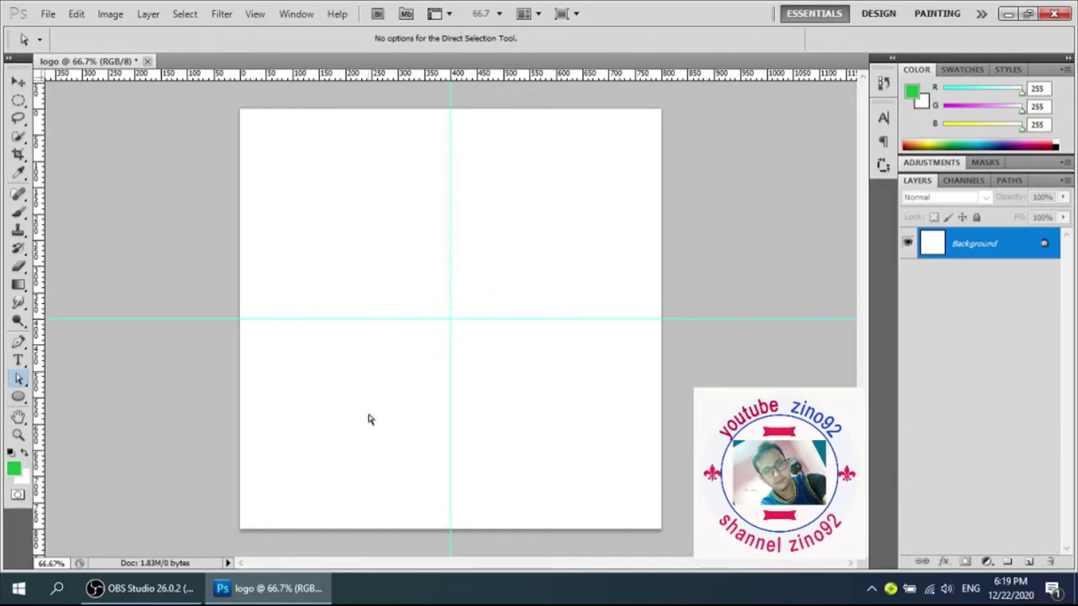
Draw a green circle shape about 800 px across with the Ellipse tool and move it against the canvas's upper and left edges.
left_click(18, 397)
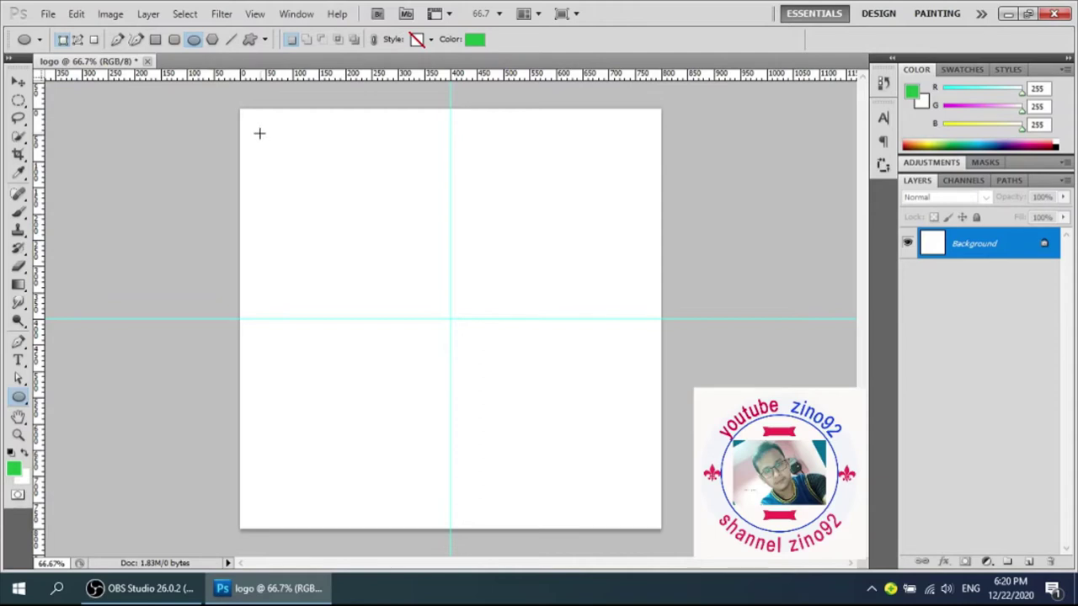
left_click_drag(254, 125, 670, 551)
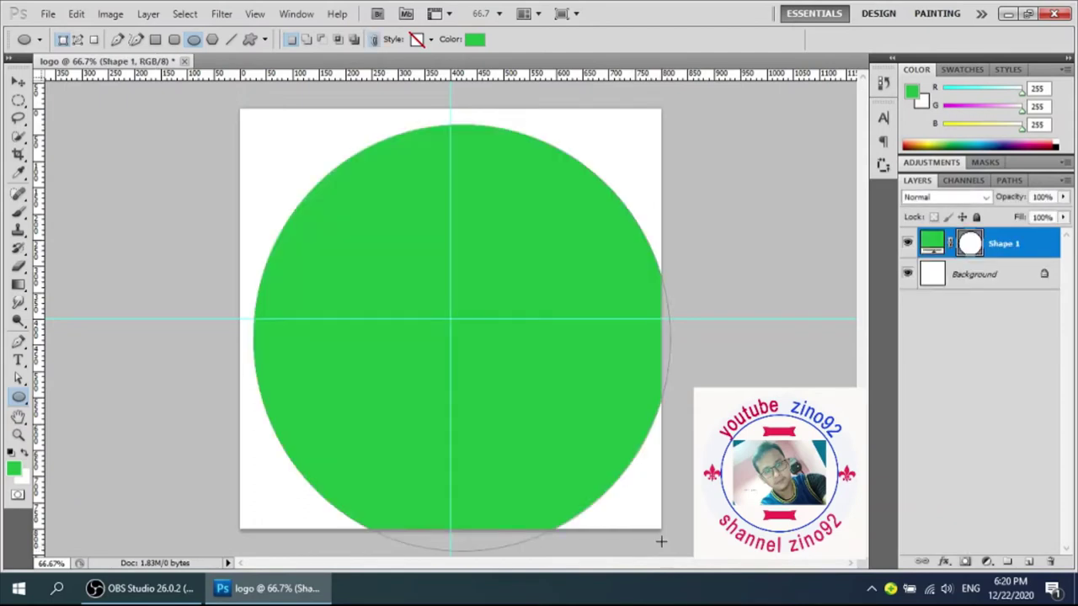
left_click(19, 81)
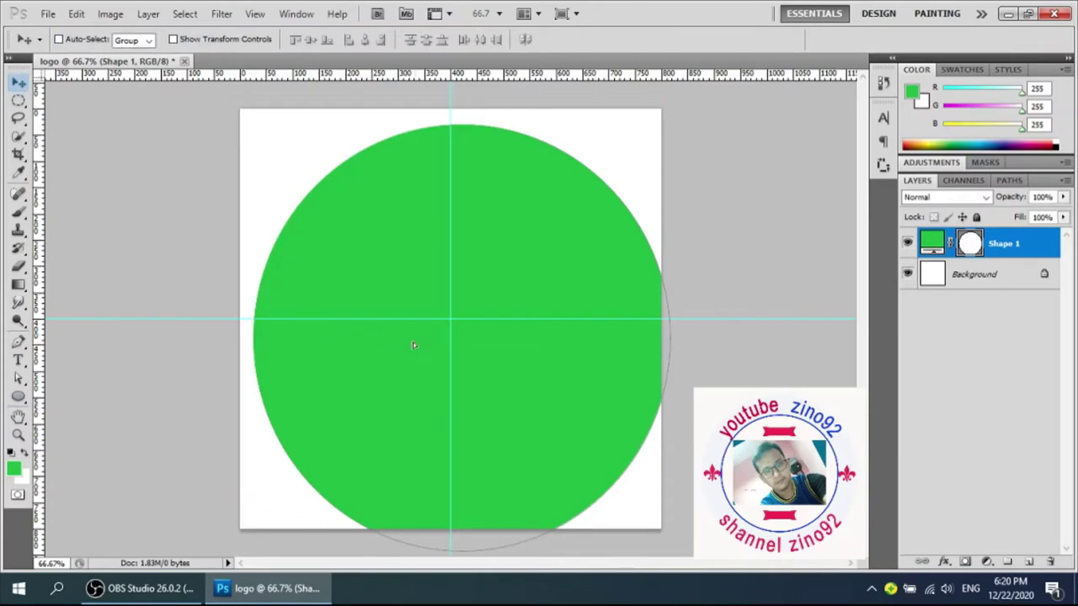
left_click_drag(413, 345, 399, 330)
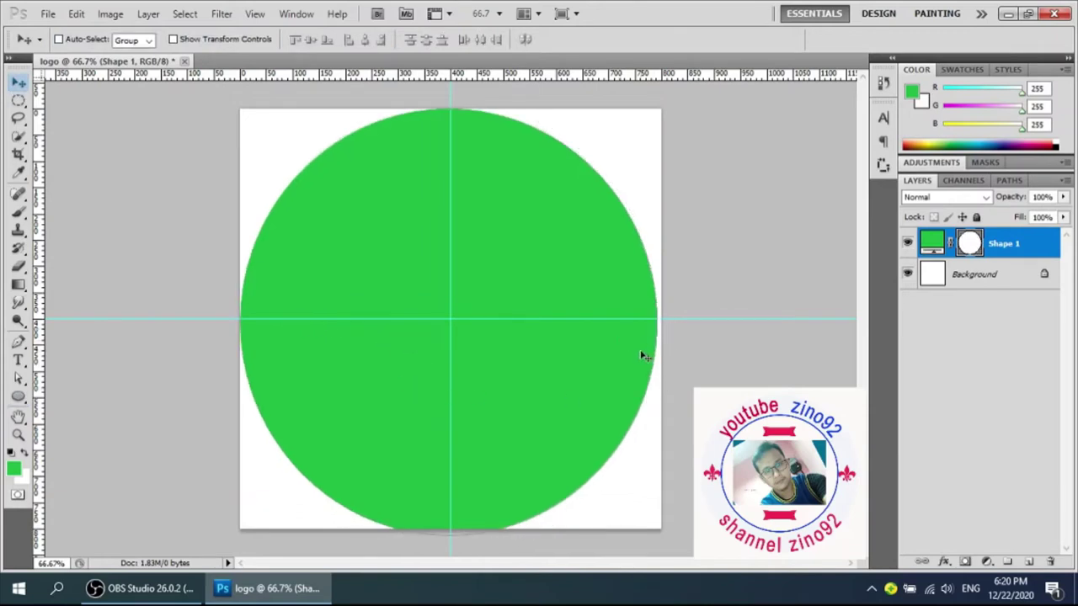
Free-transform the green circle so it touches all four canvas edges, with width about 101% and height about 98.5%.
key("ctrl+t")
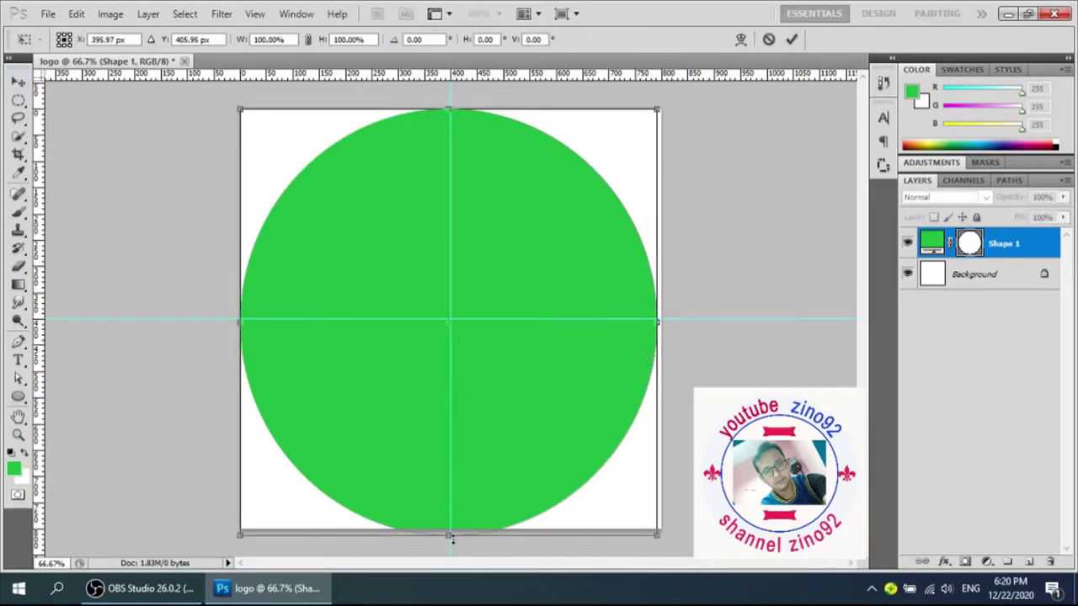
left_click_drag(451, 539, 452, 534)
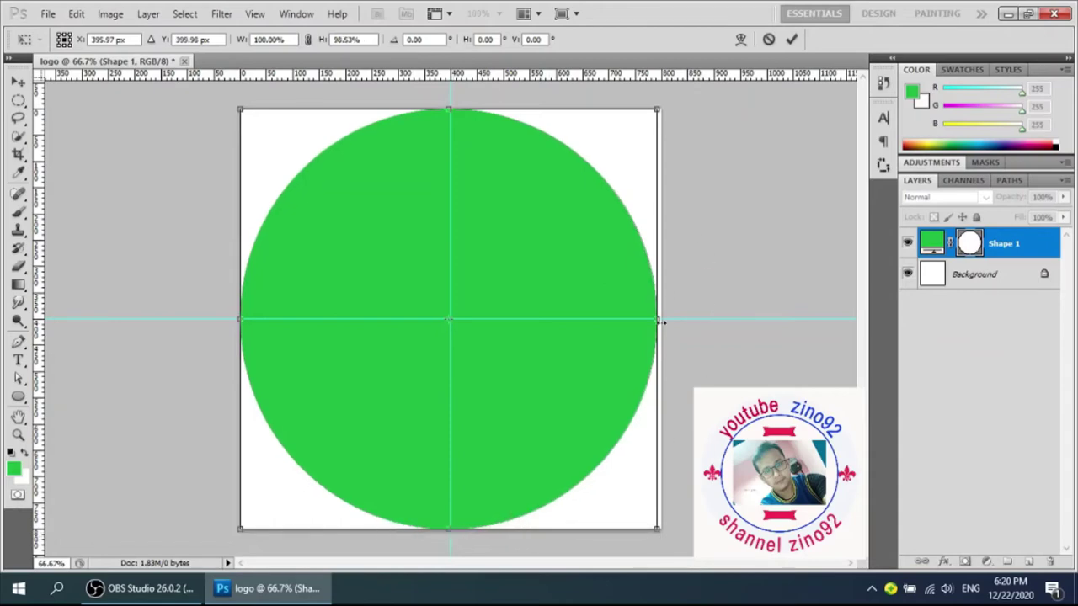
left_click_drag(660, 321, 662, 320)
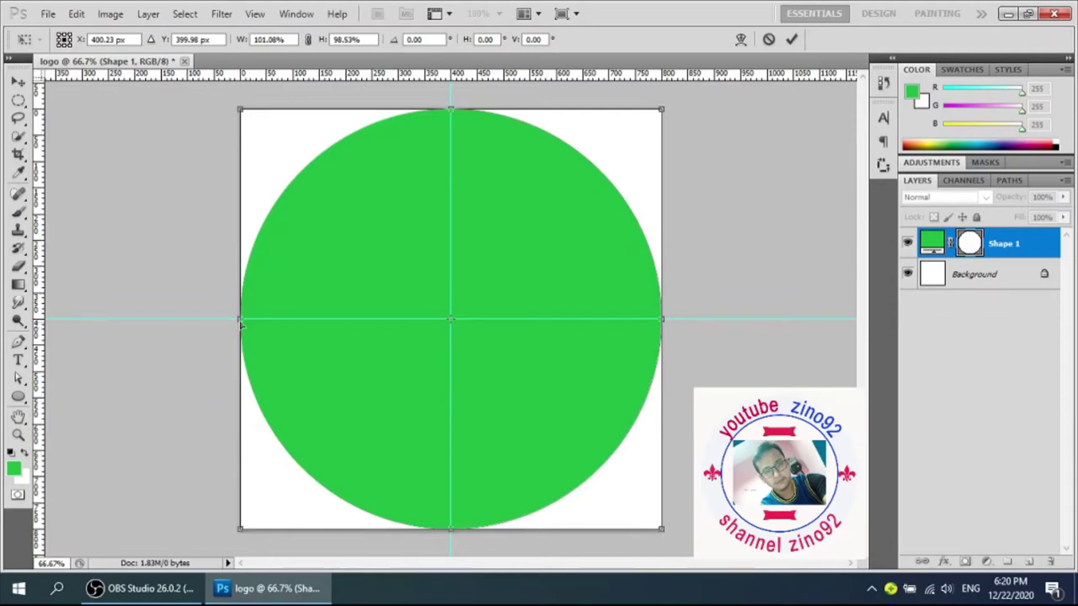
mouse_move(239, 321)
left_mouse_down()
mouse_move(185, 320)
mouse_move(239, 320)
left_mouse_up()
mouse_move(667, 320)
left_mouse_down()
mouse_move(684, 319)
mouse_move(665, 320)
left_mouse_up()
left_click(793, 40)
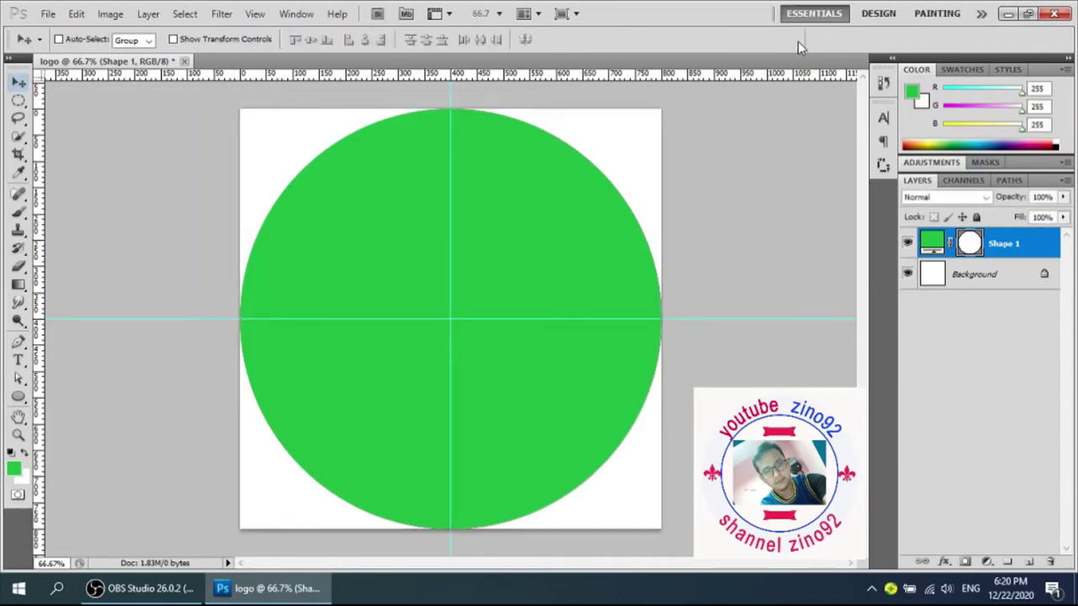
Duplicate the Shape 1 layer under the name "Shape 2" in the logo document.
right_click(1025, 245)
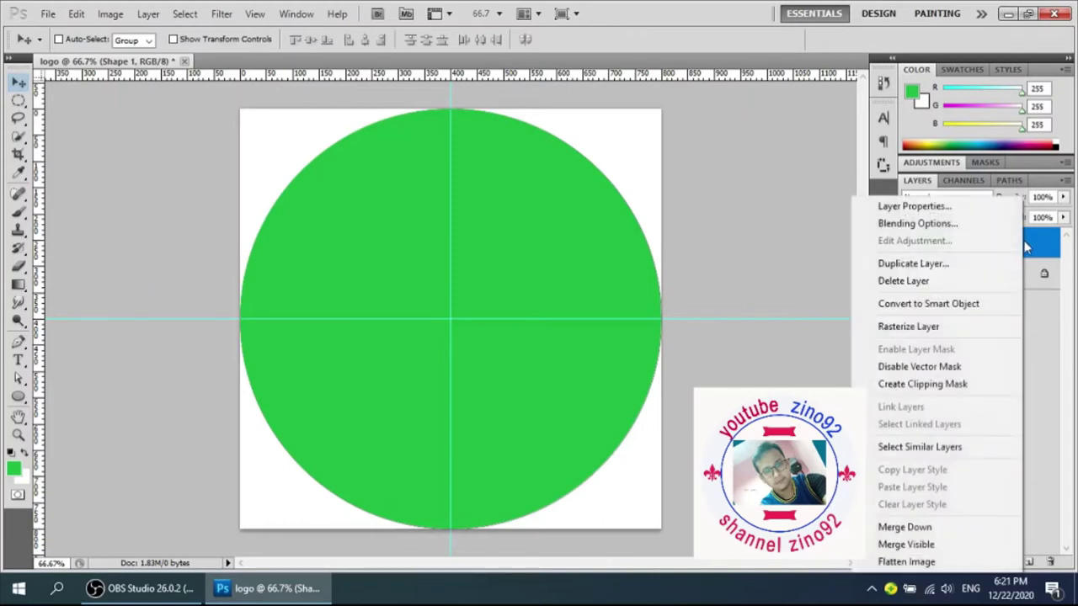
left_click(919, 266)
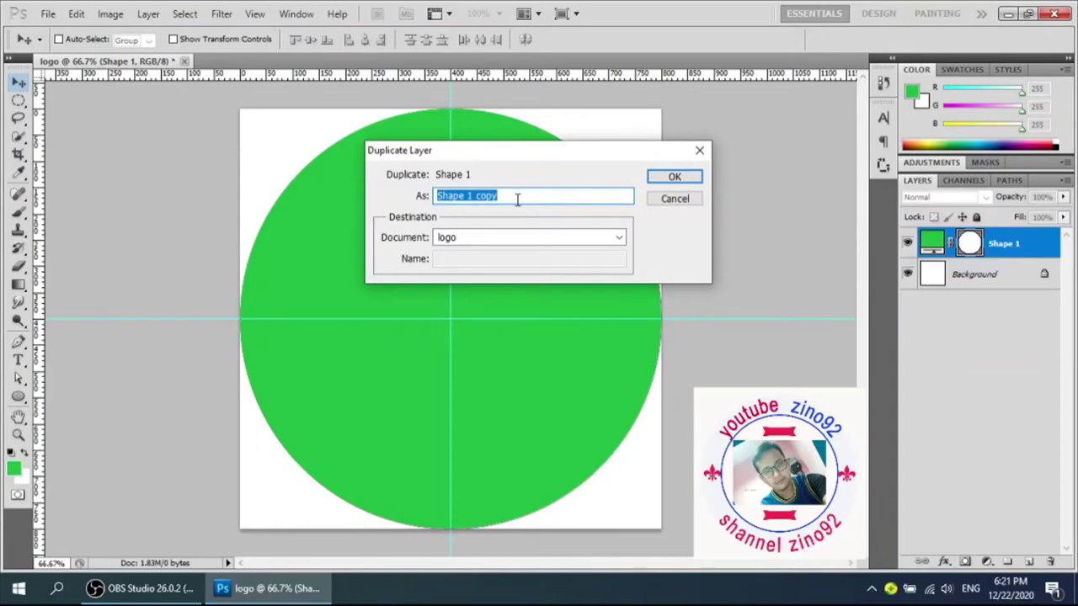
left_click(519, 197)
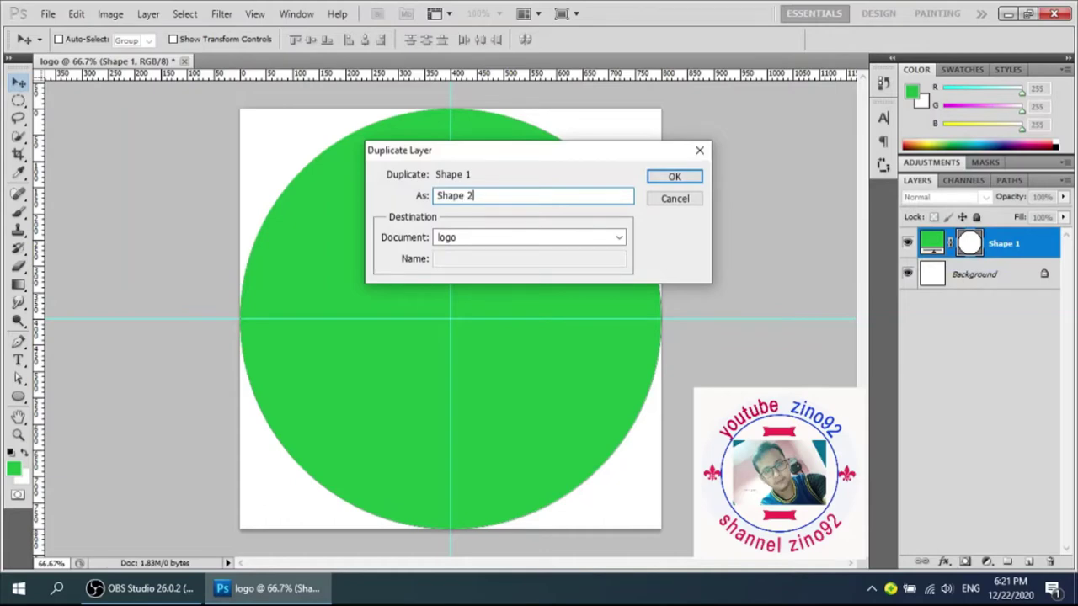
key("Return")
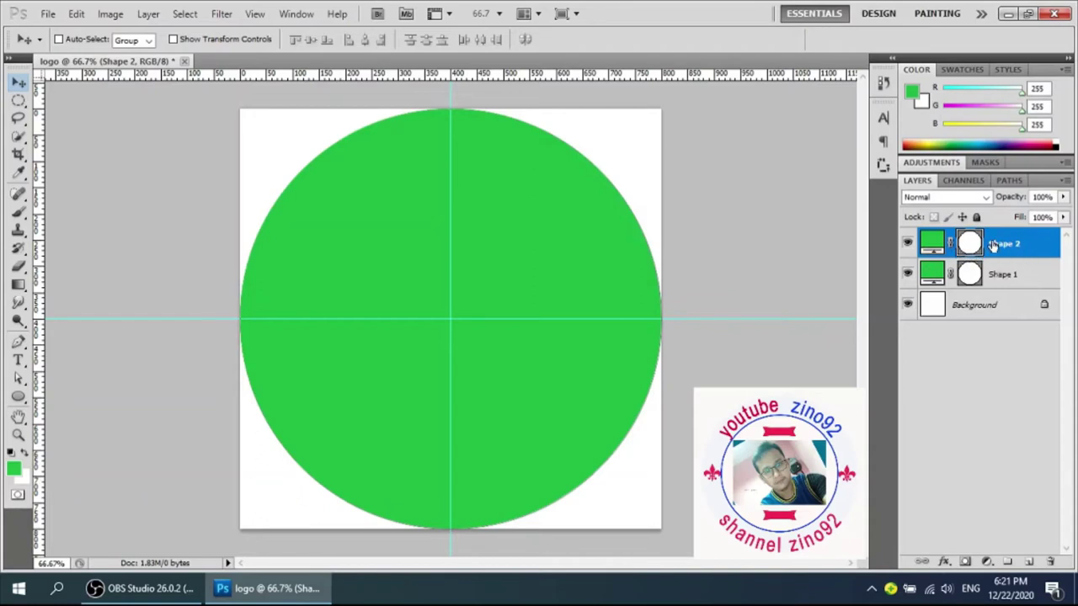
Scale the Shape 2 circle to 98% in both width and height about its centre and apply the transform.
key("ctrl+t")
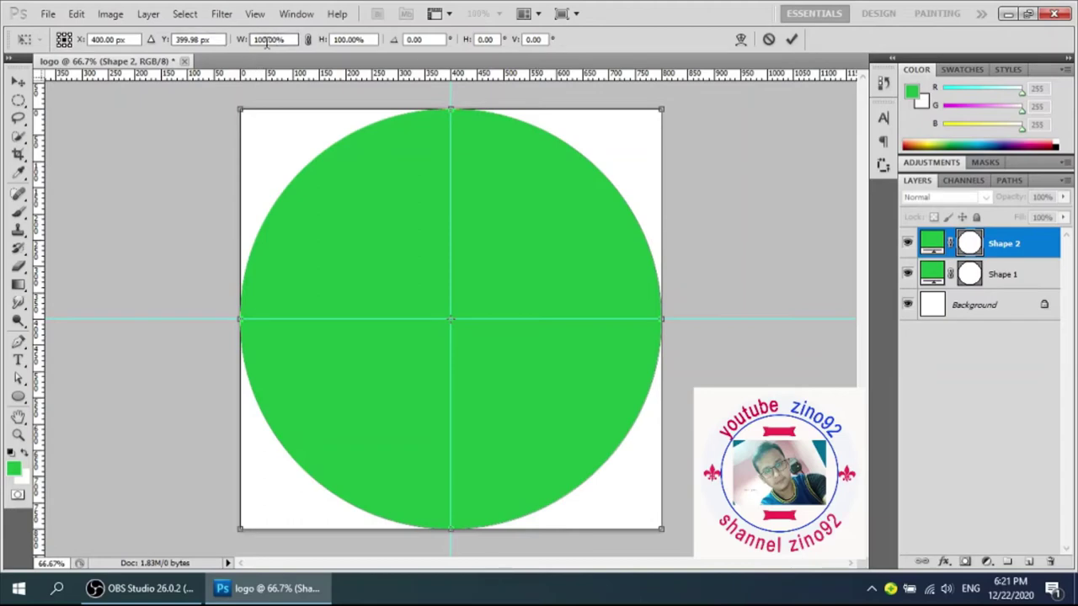
left_click(266, 44)
double_click(266, 44)
type("1")
key("Return")
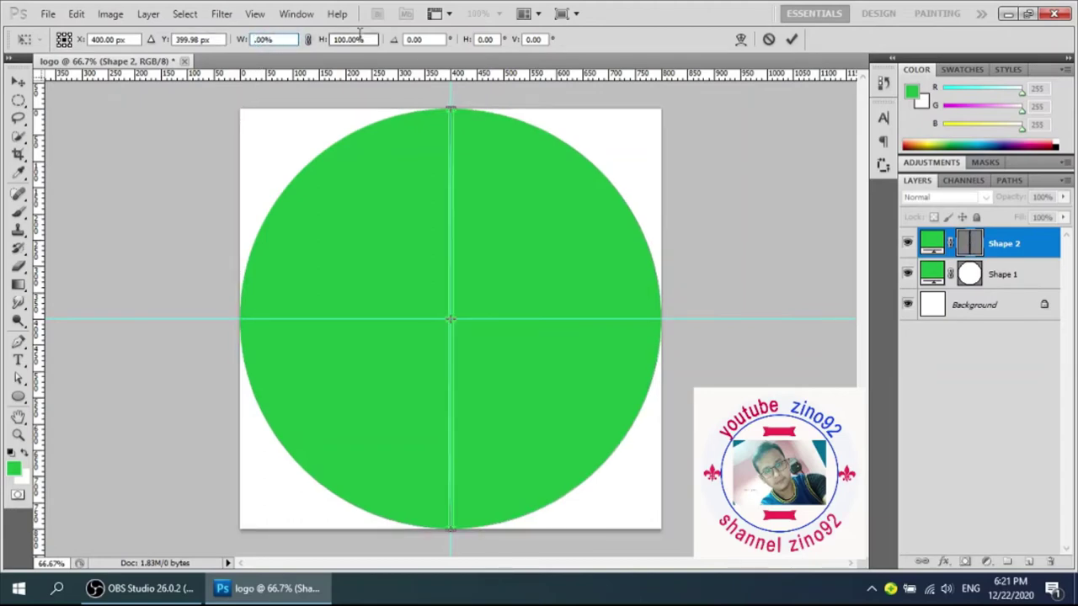
type("98")
key("Return")
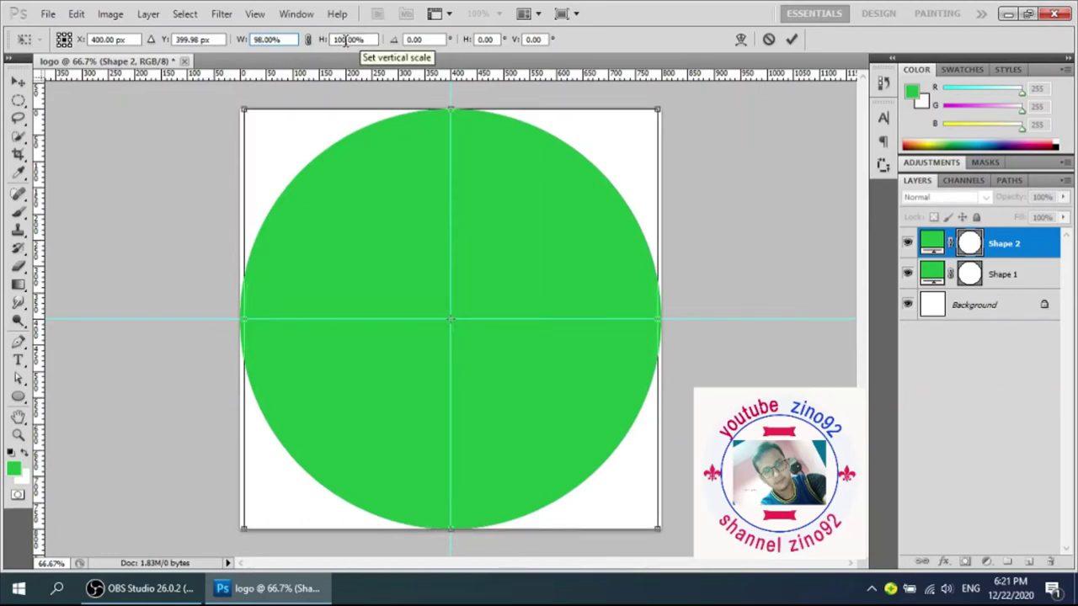
left_click(345, 39)
type("1")
key("Return")
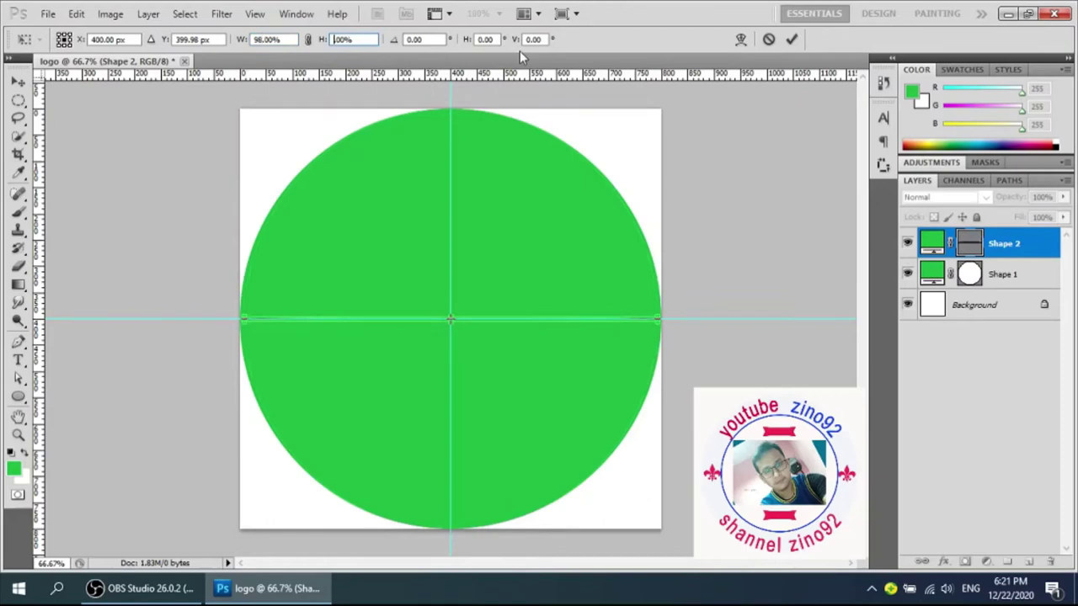
type("98")
key("Return")
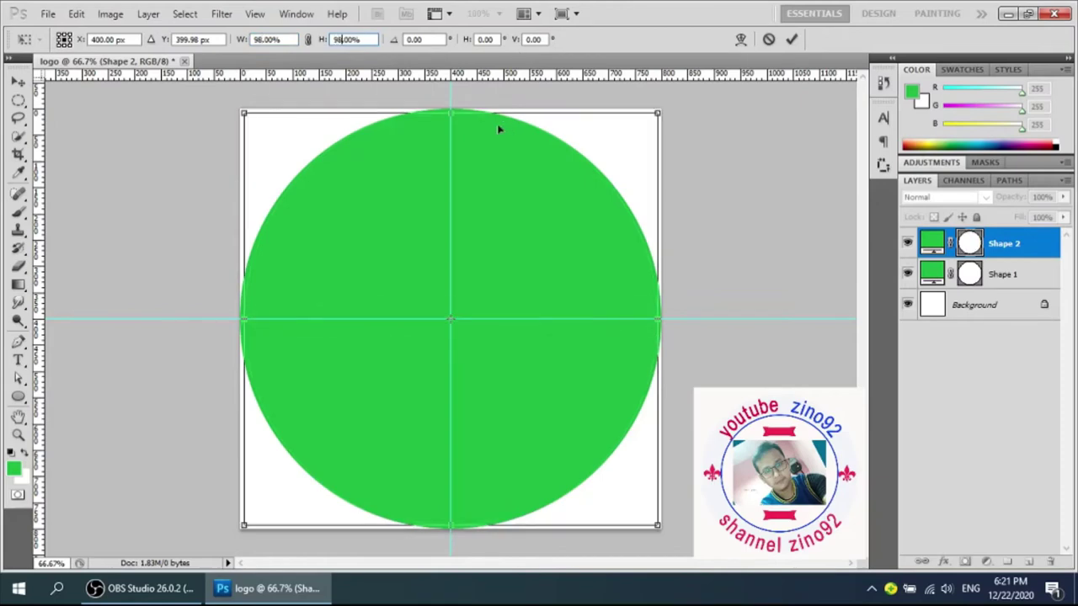
left_click(792, 40)
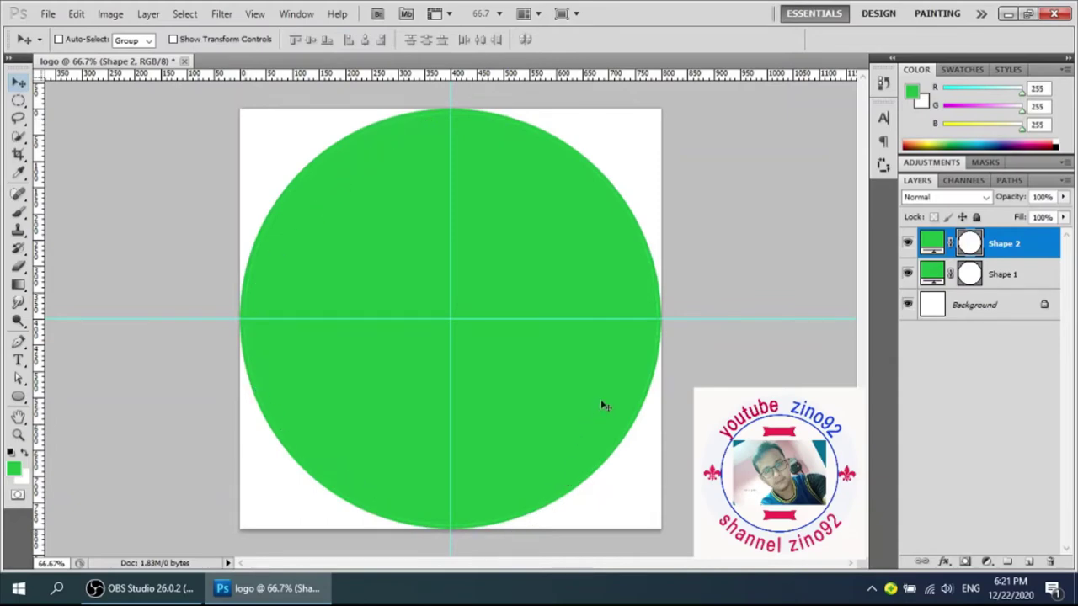
Change the fill colour of Shape 2 to off-white, RGB 244, 250, 245.
double_click(932, 244)
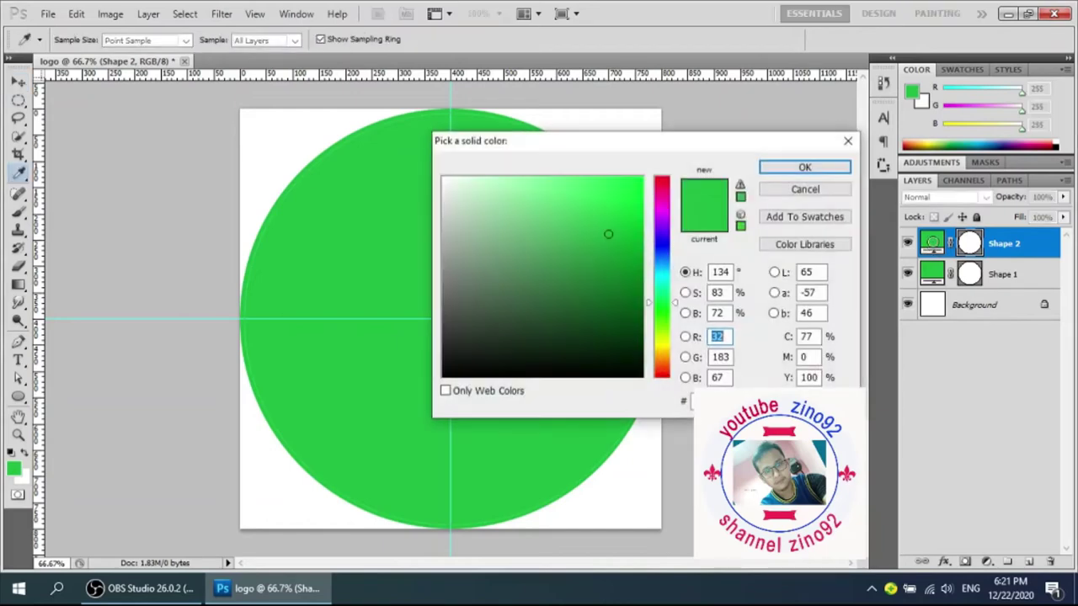
left_click(446, 181)
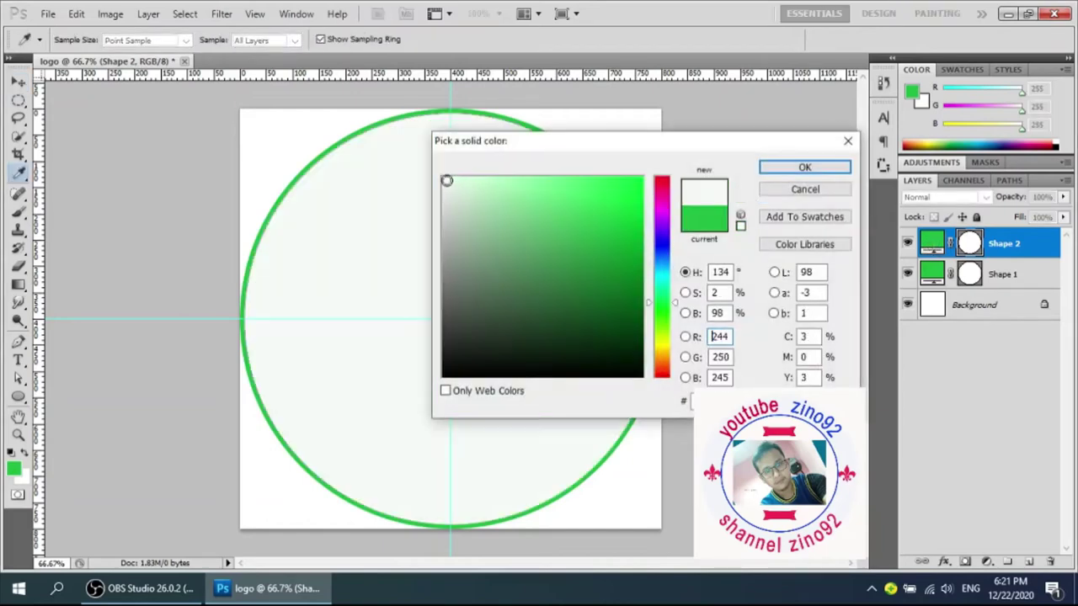
left_click(783, 169)
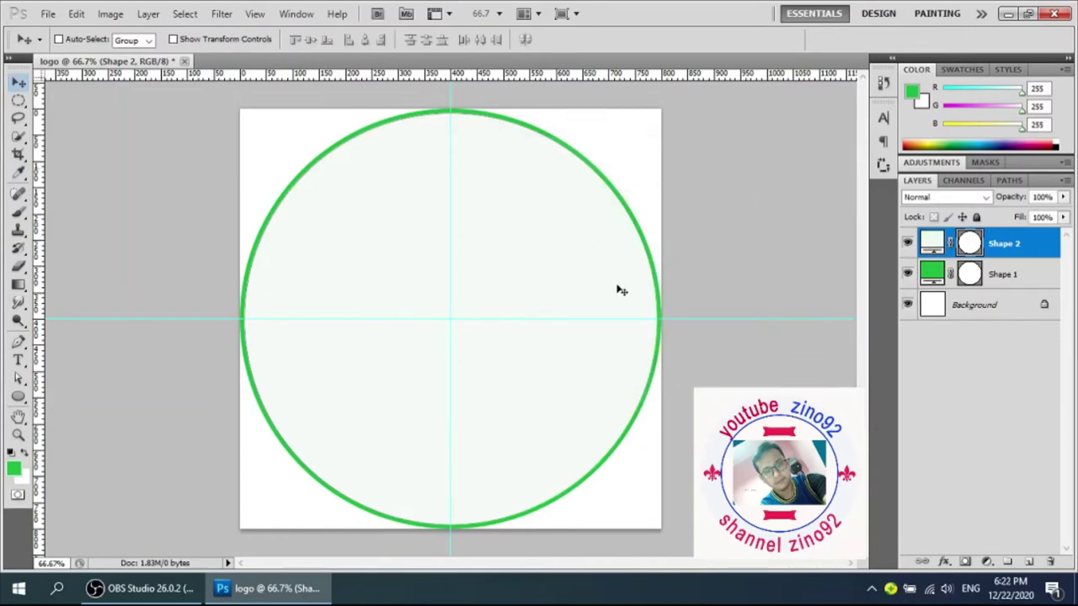
Duplicate the Shape 2 layer under the name "Shape 3" in the logo document.
right_click(1004, 245)
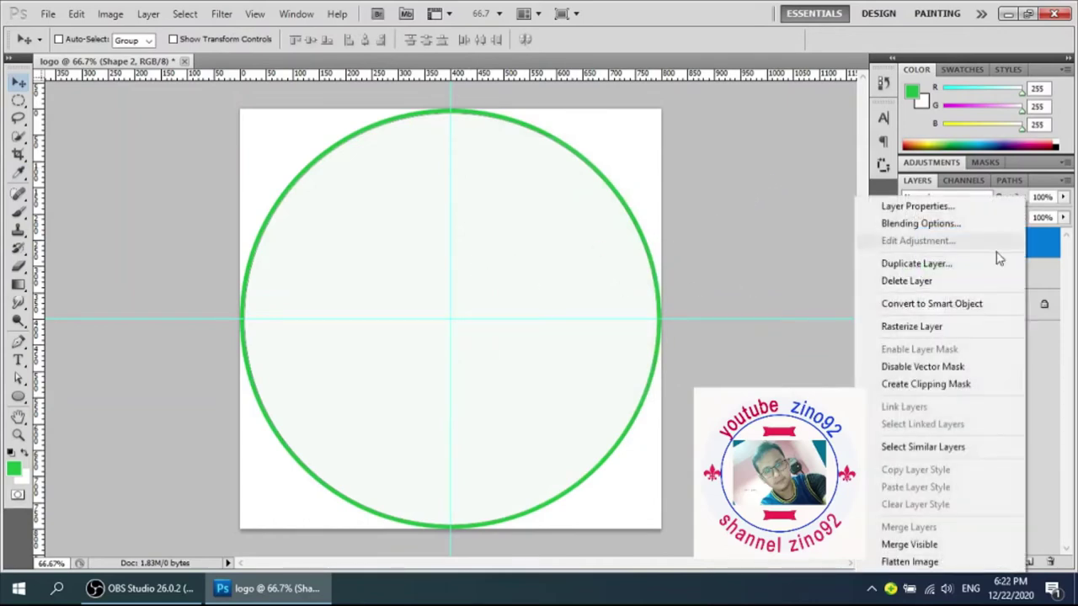
left_click(917, 264)
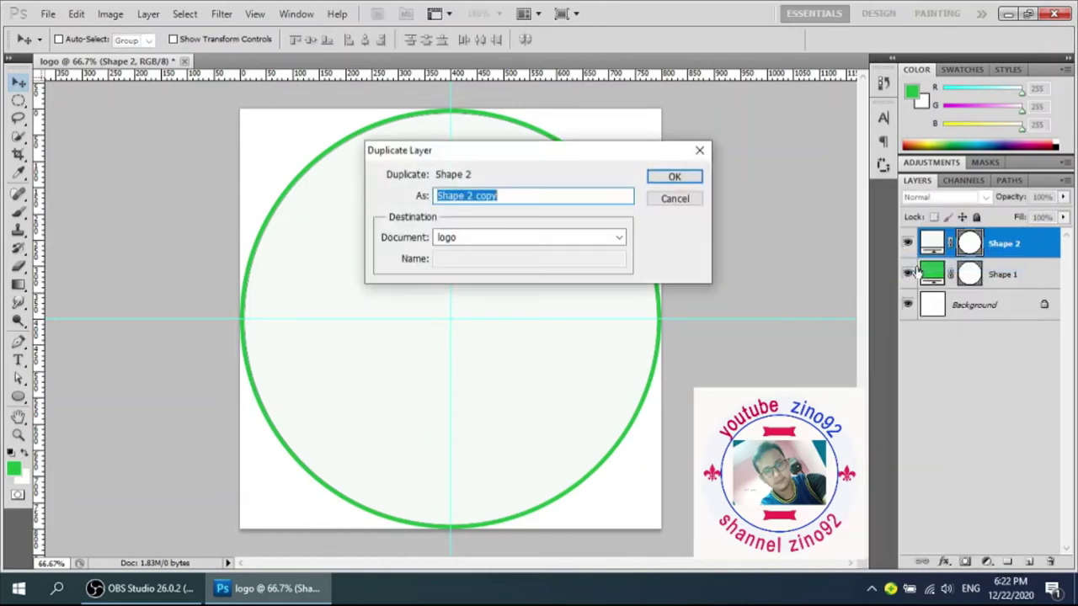
left_click(520, 193)
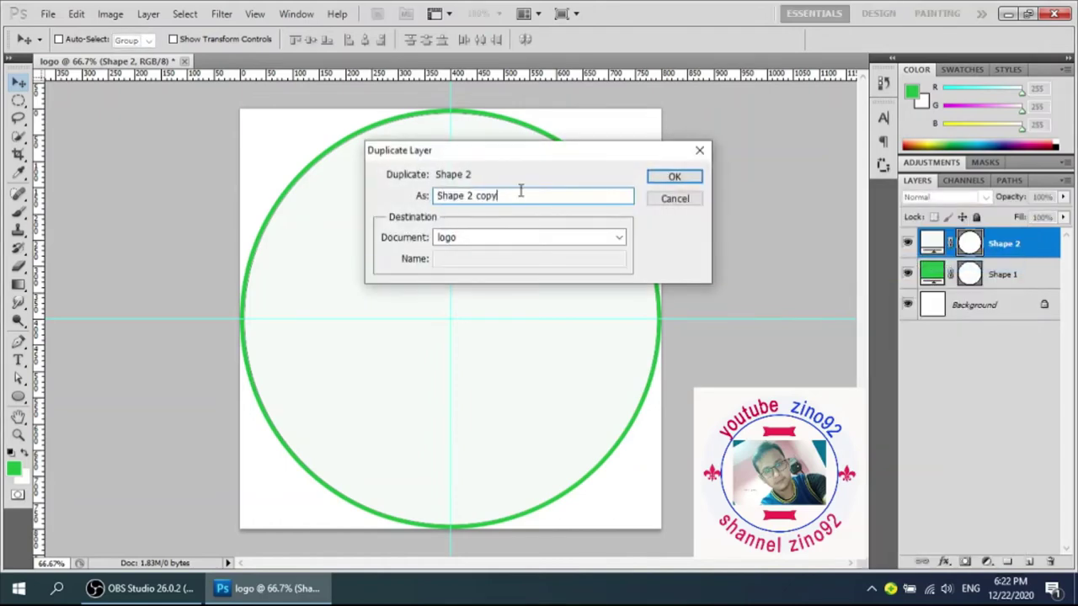
key("BackSpace")
key("BackSpace")
key("BackSpace")
key("BackSpace")
type("3")
left_click(681, 177)
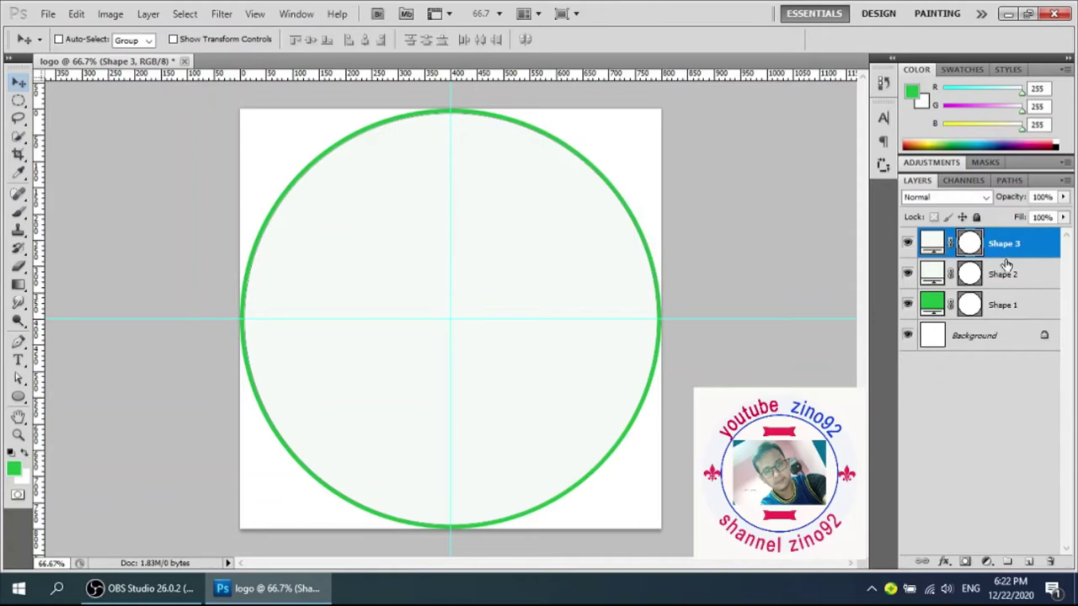
Scale the Shape 3 circle to 99% in both width and height about its centre and apply the transform.
key("ctrl+t")
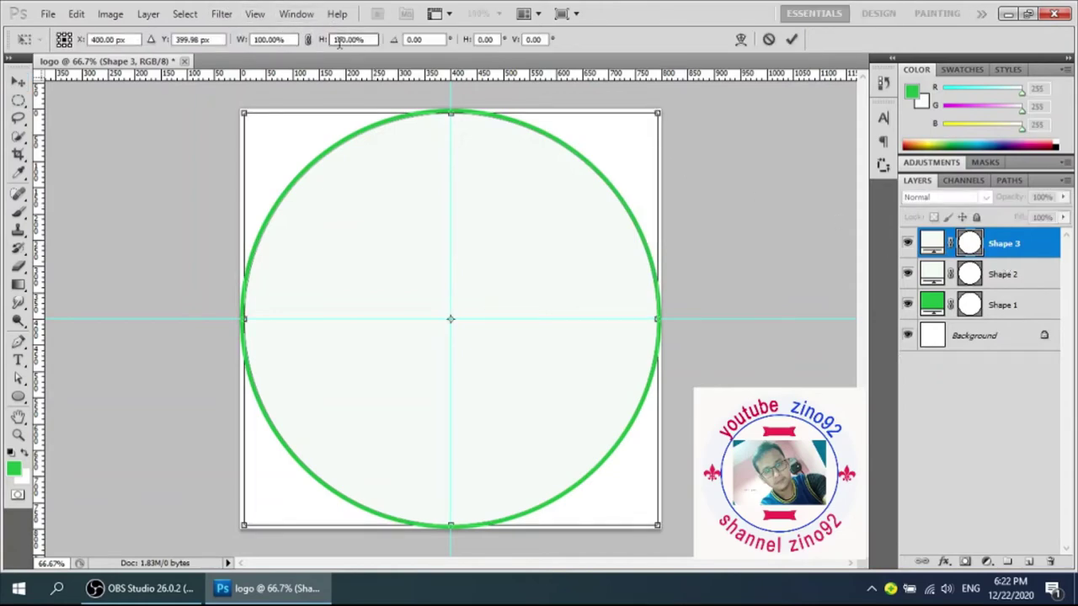
left_click(268, 39)
key("BackSpace")
key("BackSpace")
key("BackSpace")
key("BackSpace")
key("BackSpace")
key("BackSpace")
key("BackSpace")
type("95")
key("Return")
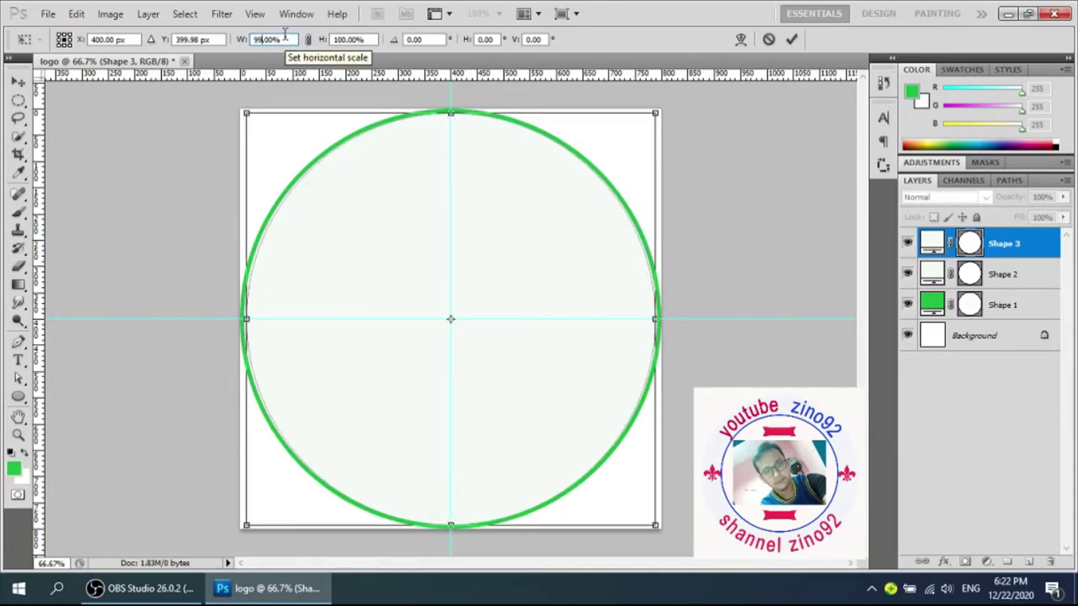
key("BackSpace")
type("9")
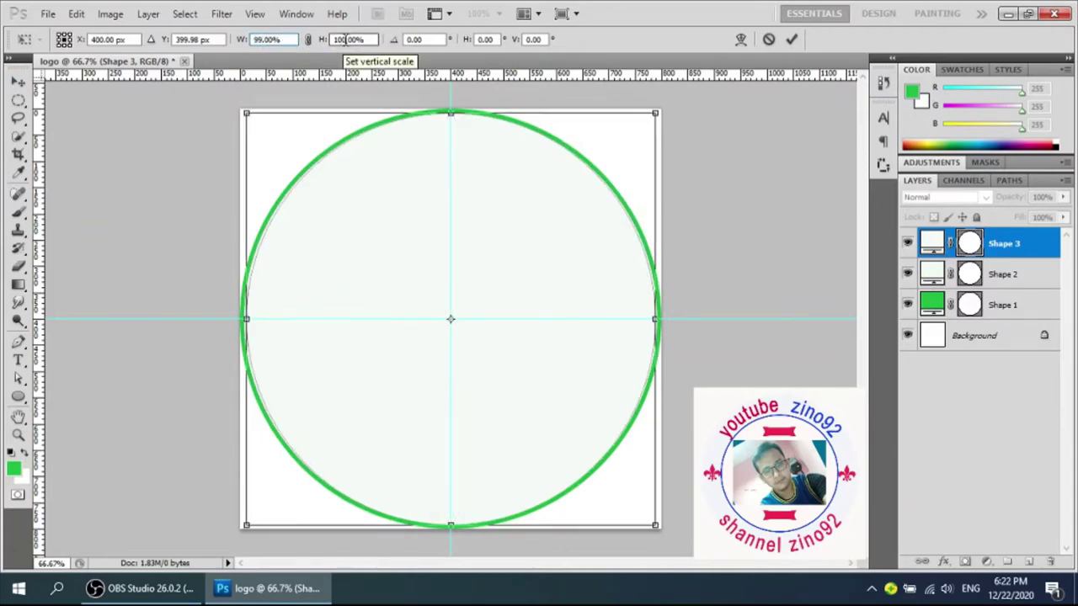
left_click(344, 39)
key("BackSpace")
key("BackSpace")
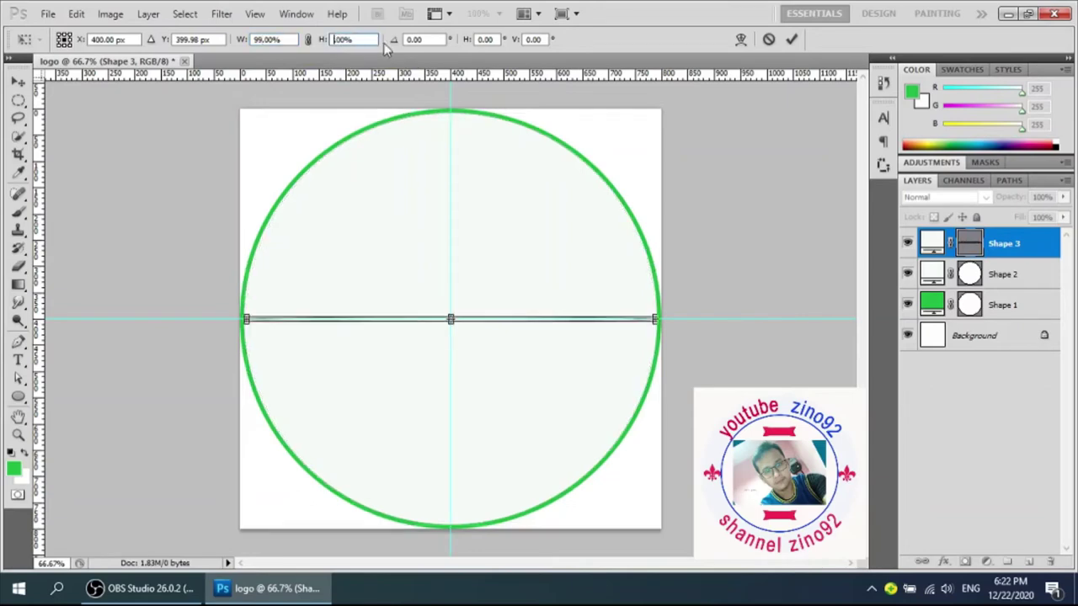
type("99.")
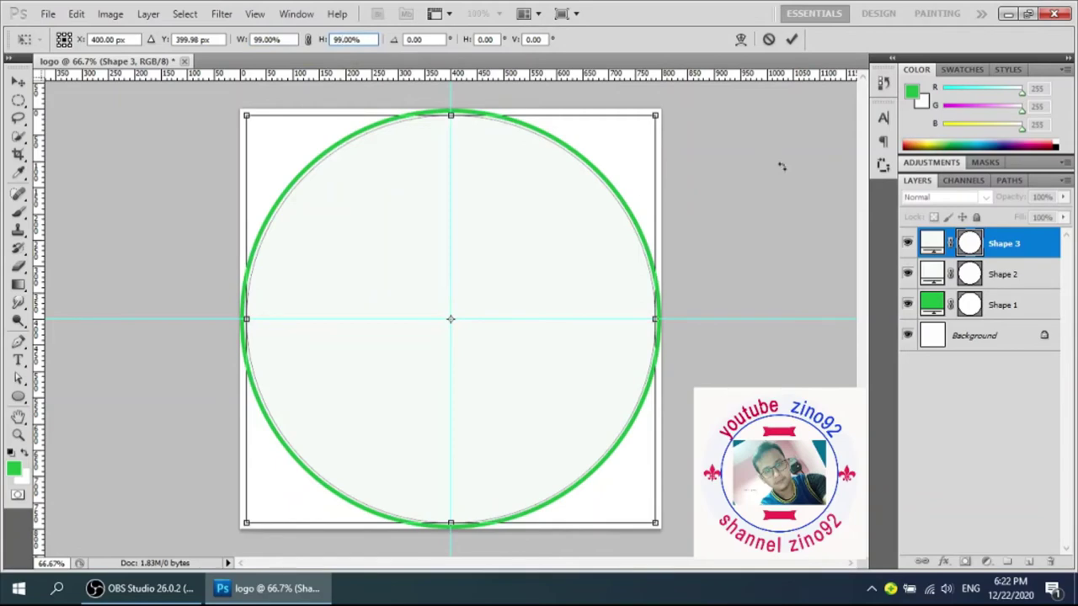
left_click(791, 39)
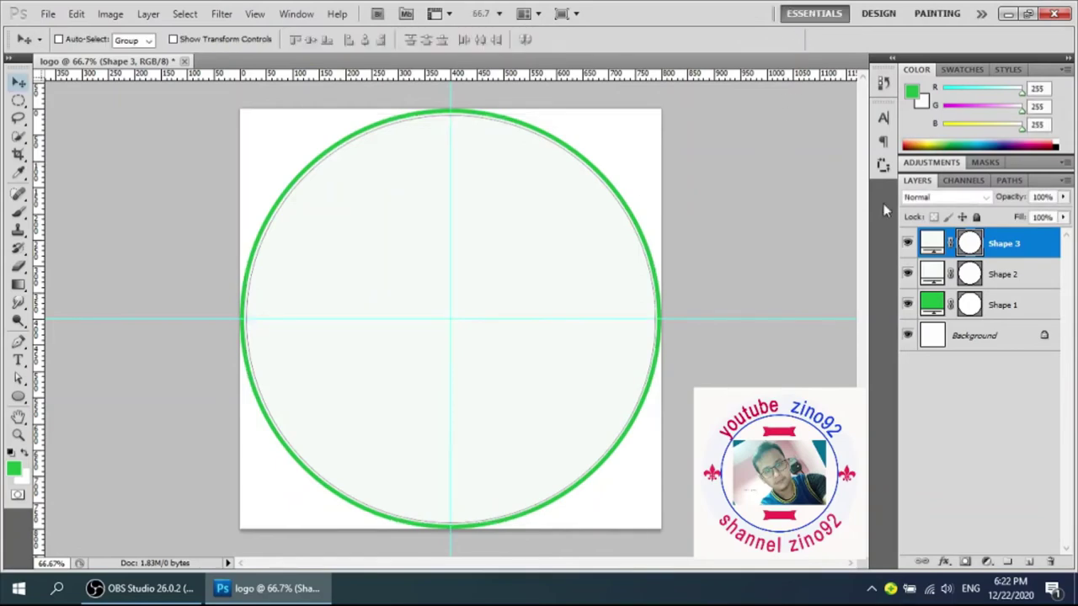
Change the fill colour of Shape 3 to the outer ring's green, RGB 32, 183, 67, by sampling it from the canvas.
double_click(927, 243)
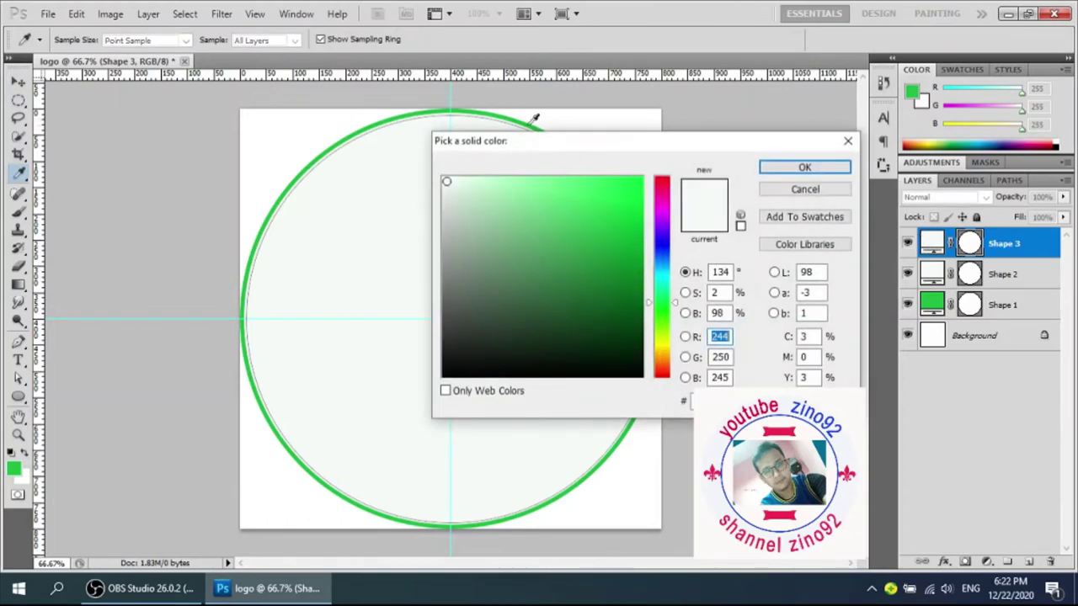
left_click(315, 159)
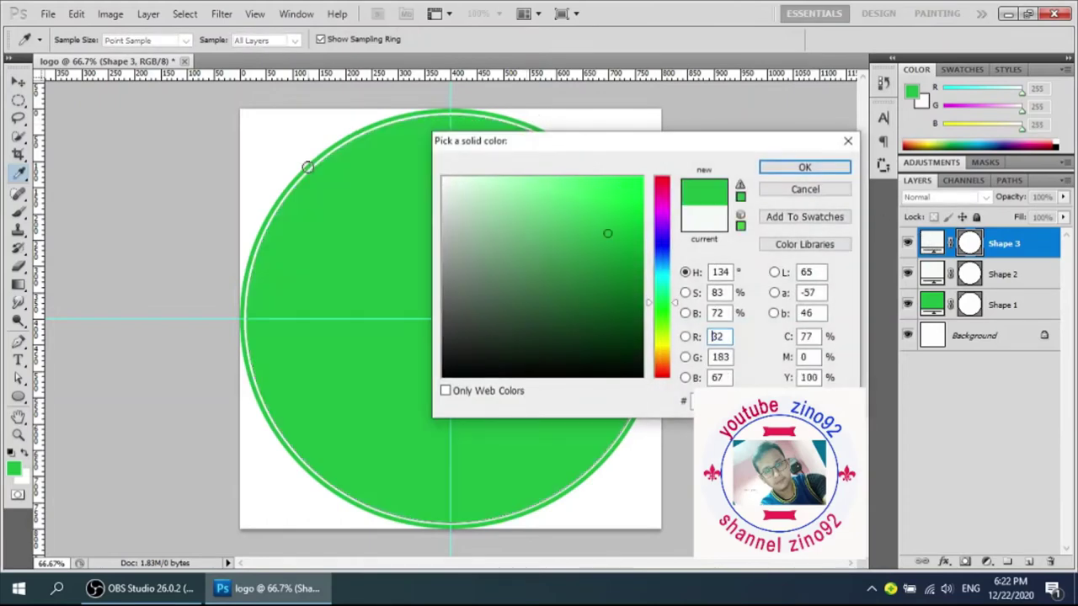
left_click(804, 167)
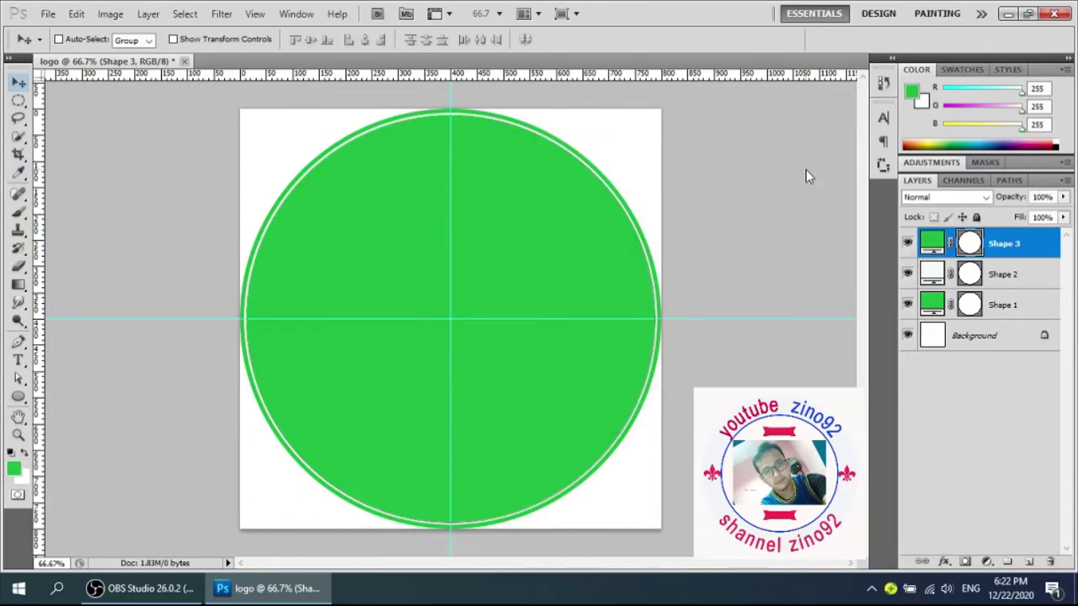
Duplicate the Shape 3 layer under the name "Shape 4" in the logo document.
right_click(1037, 246)
left_click(951, 266)
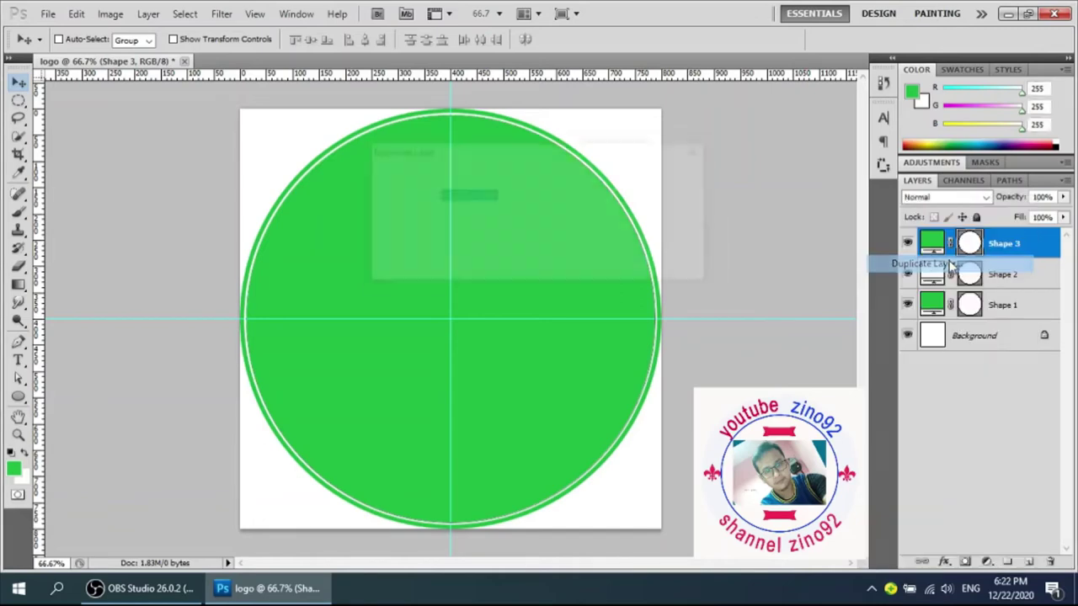
left_click(514, 196)
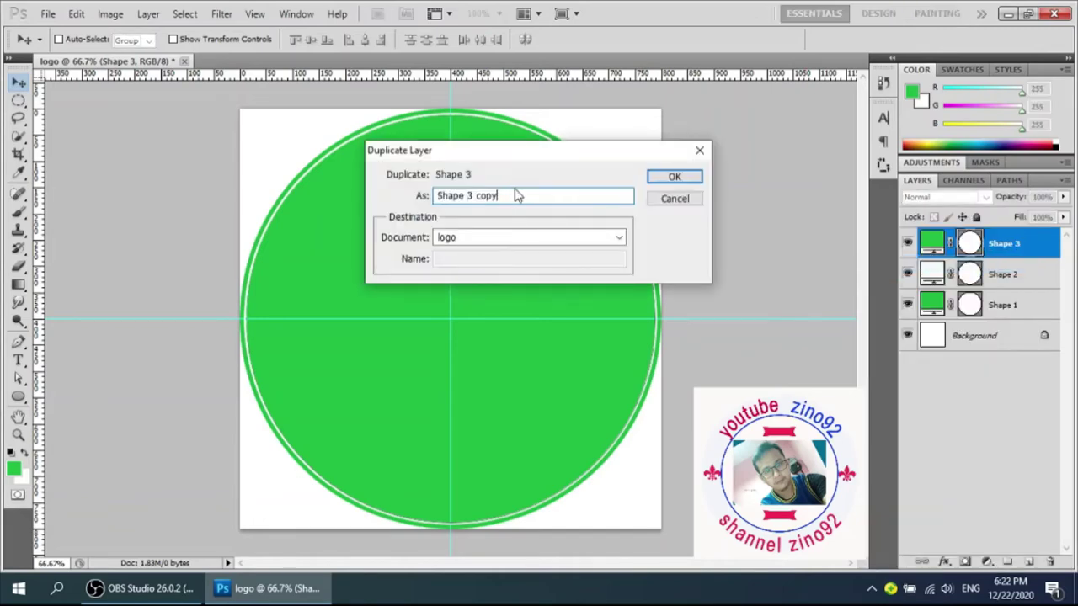
key("BackSpace")
key("BackSpace")
key("BackSpace")
key("BackSpace")
key("BackSpace")
key("BackSpace")
type("4")
left_click(656, 178)
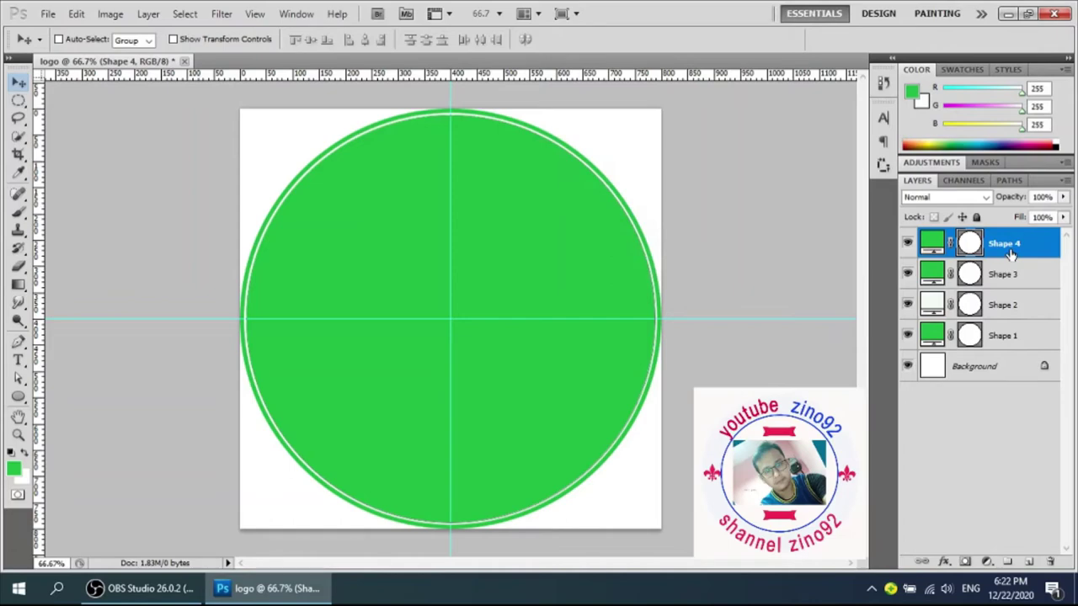
Scale the Shape 4 circle to 76% in both width and height about its centre and apply the transform.
key("ctrl+t")
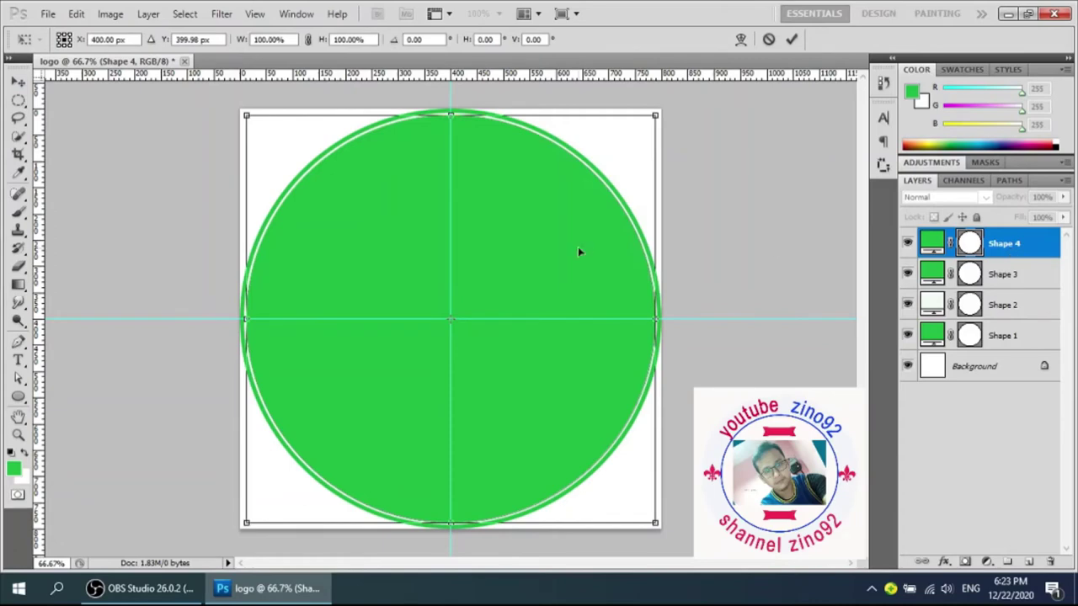
left_click(266, 39)
type("1")
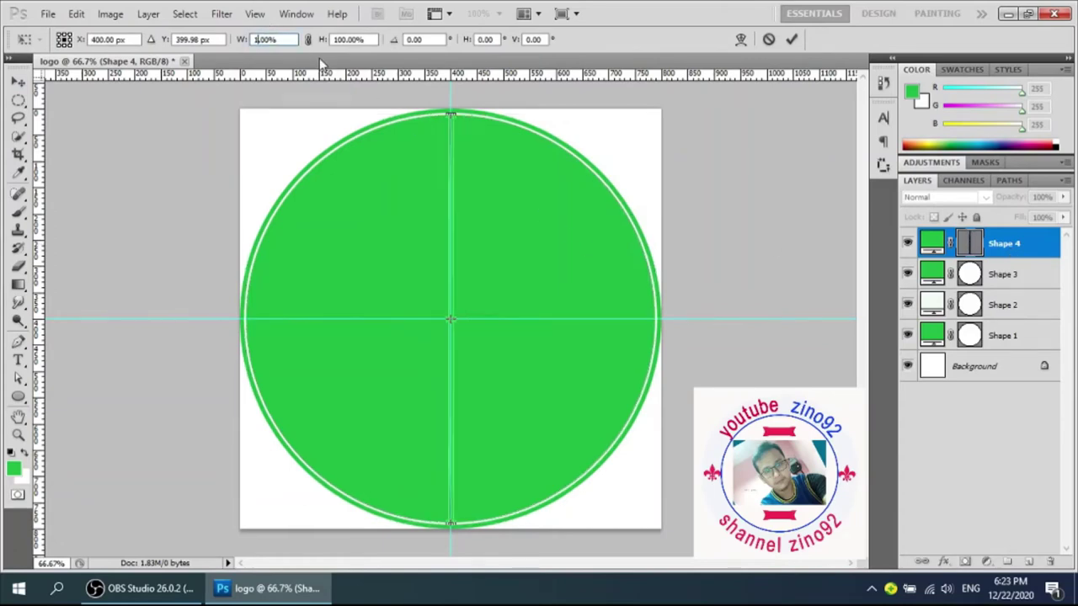
key("BackSpace")
type("75.")
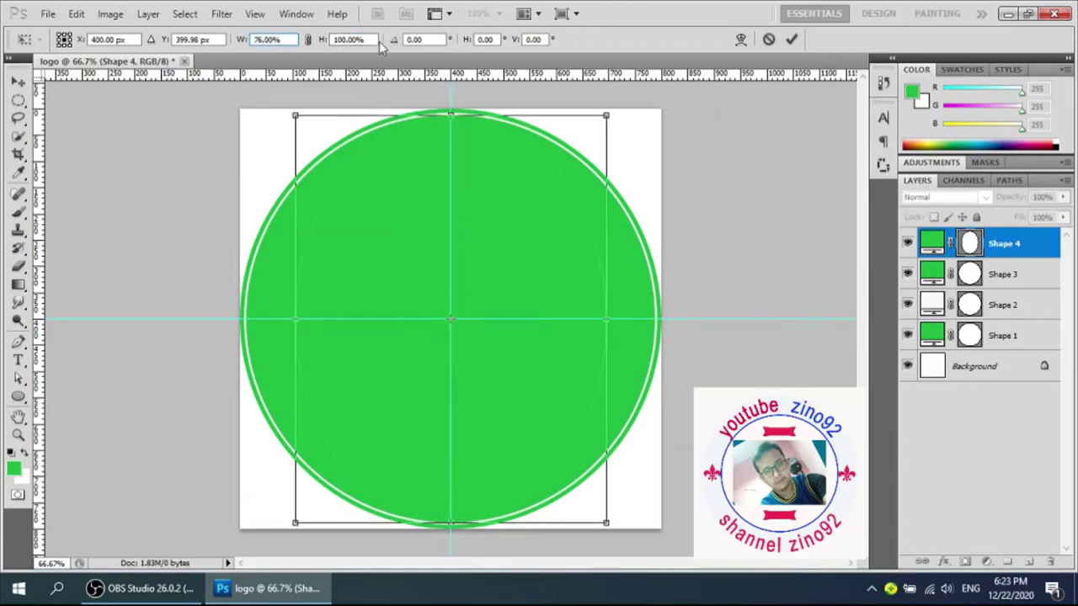
type("1")
key("Return")
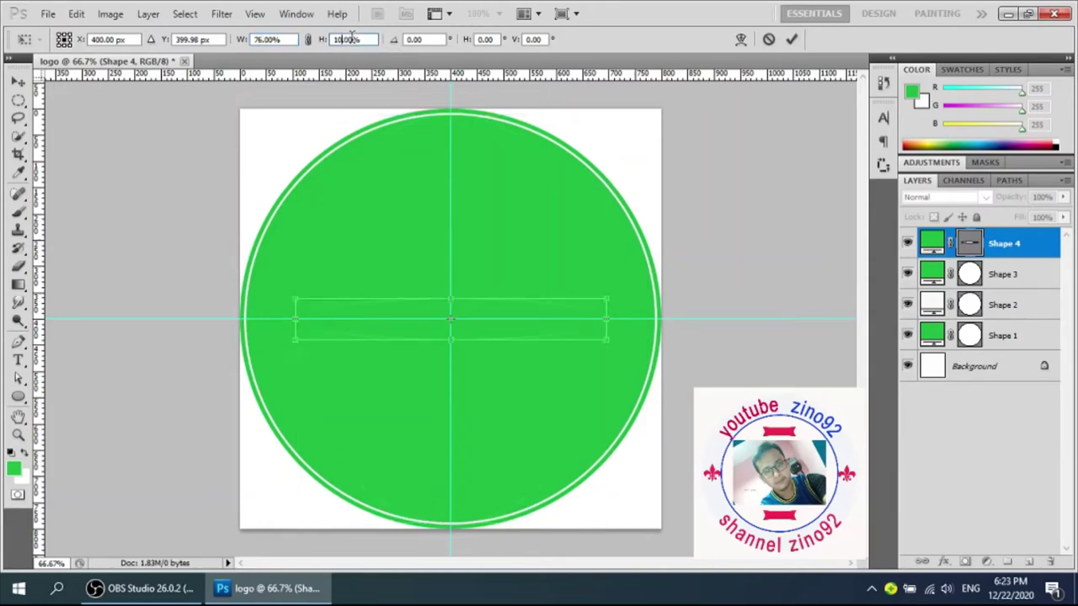
type("76")
key("Return")
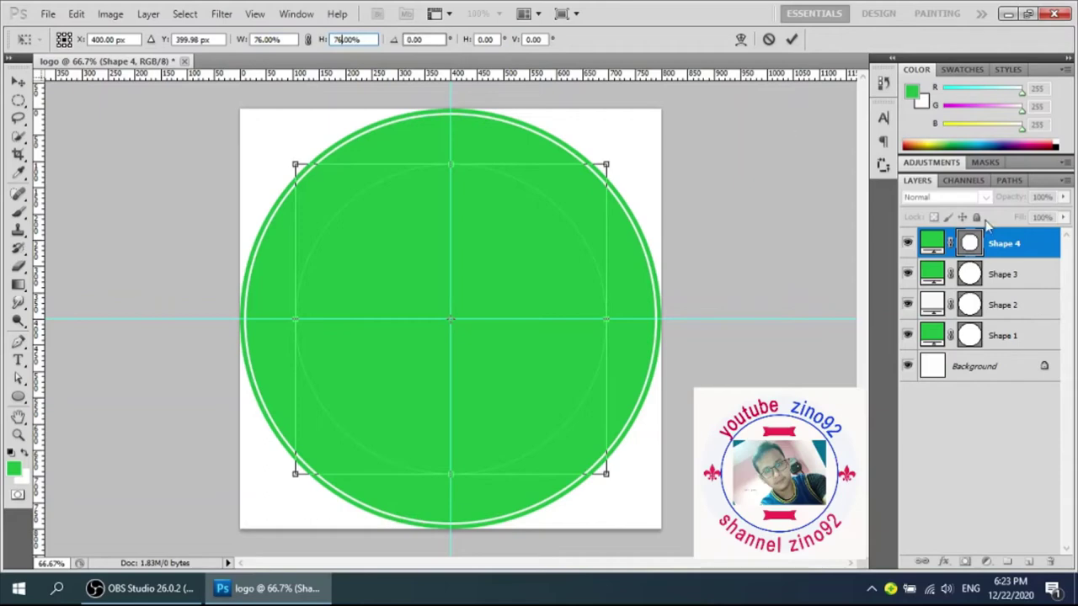
left_click(792, 38)
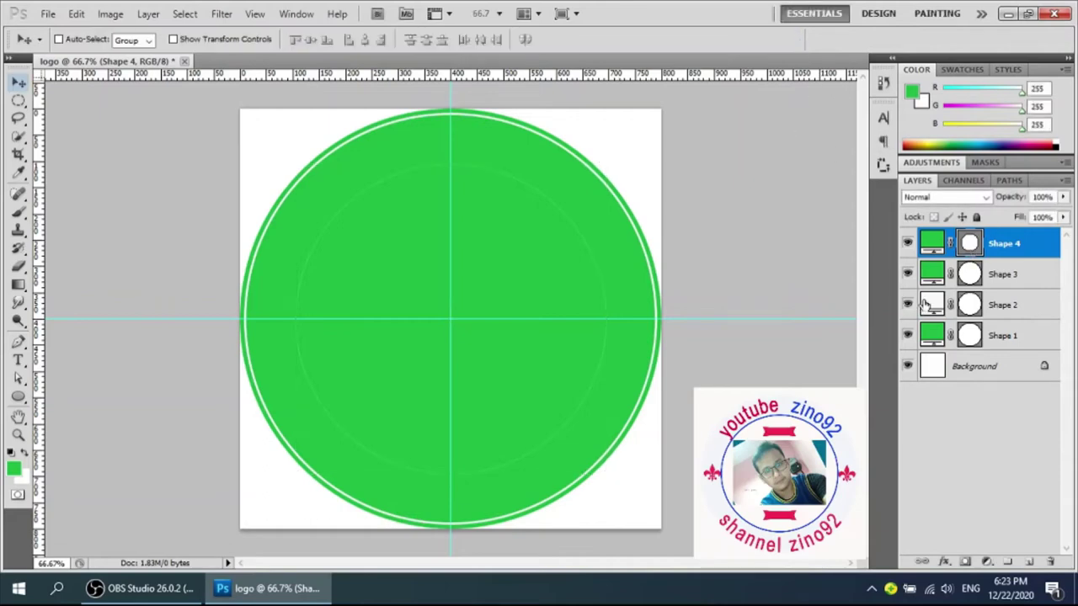
Change the fill colour of Shape 4 to off-white, RGB 242, 249, 244.
double_click(931, 247)
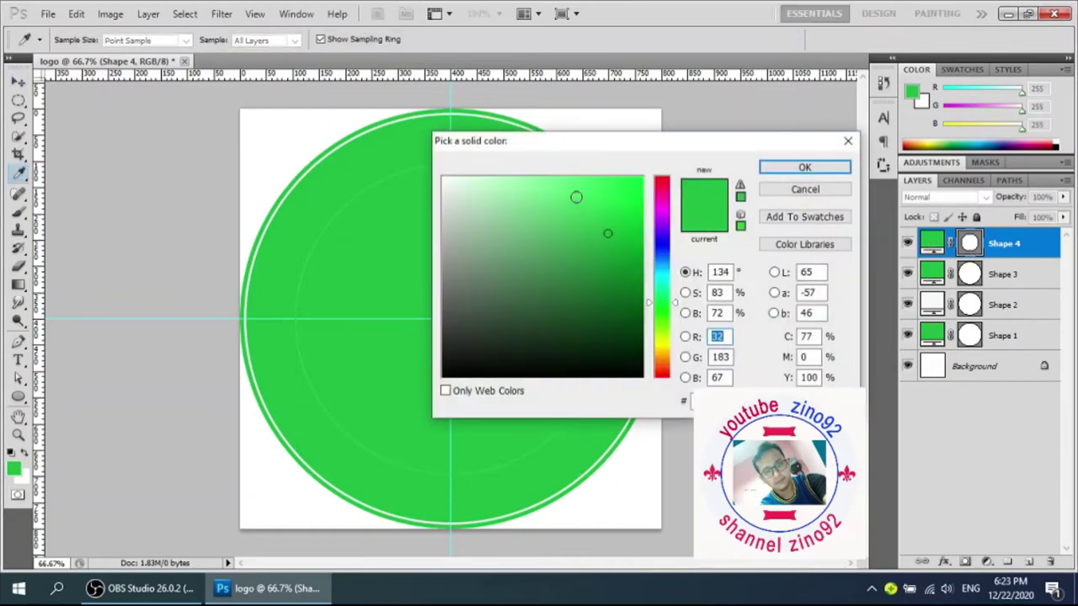
left_click(444, 182)
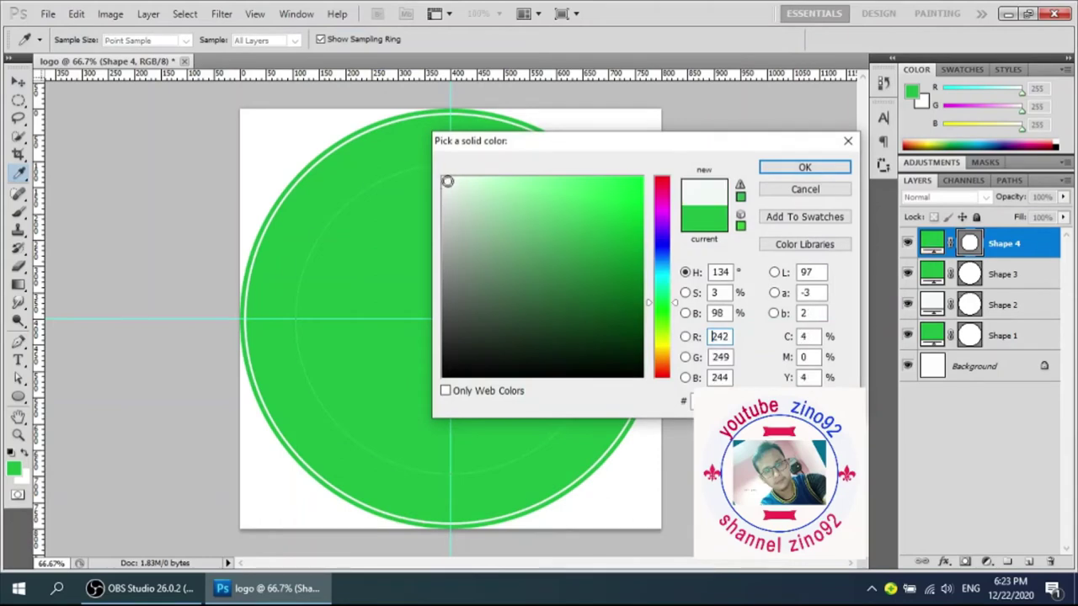
left_click(825, 168)
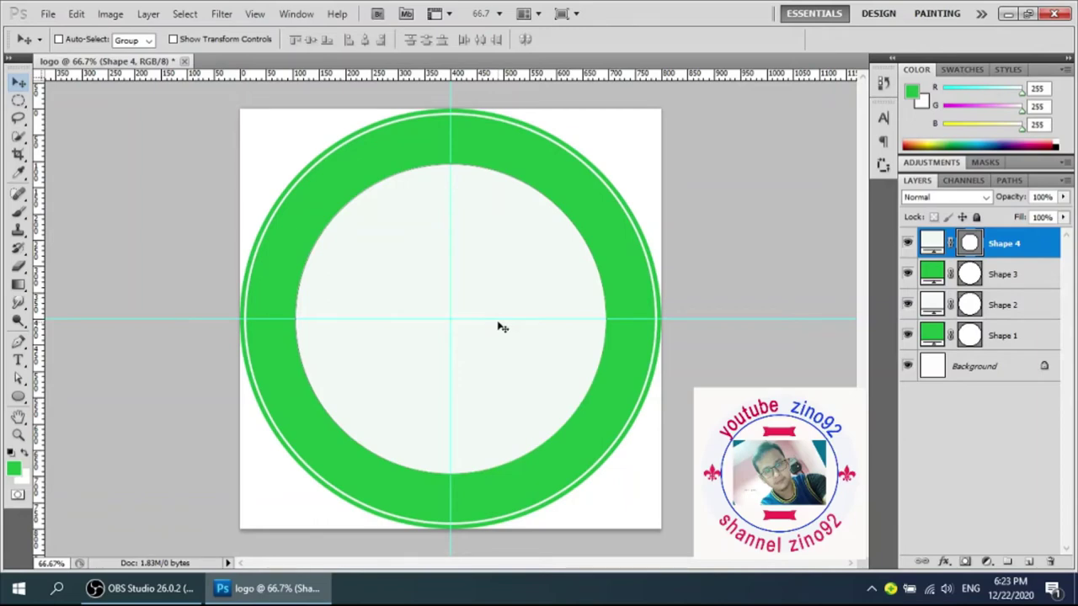
Begin opening an image file and browse to the "may calass" folder in the Pictures library.
left_click(48, 15)
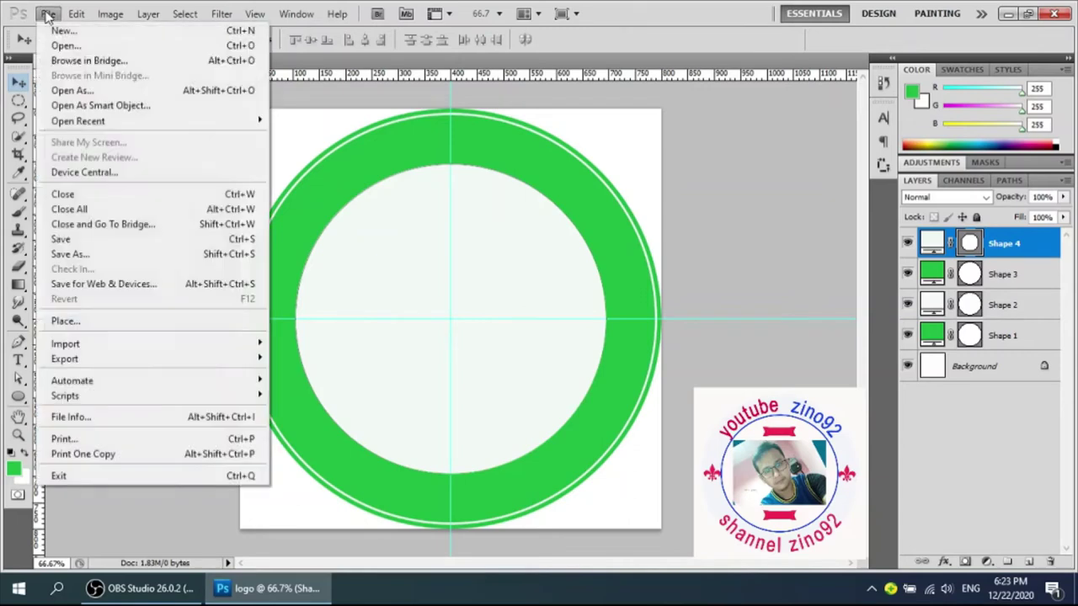
left_click(79, 48)
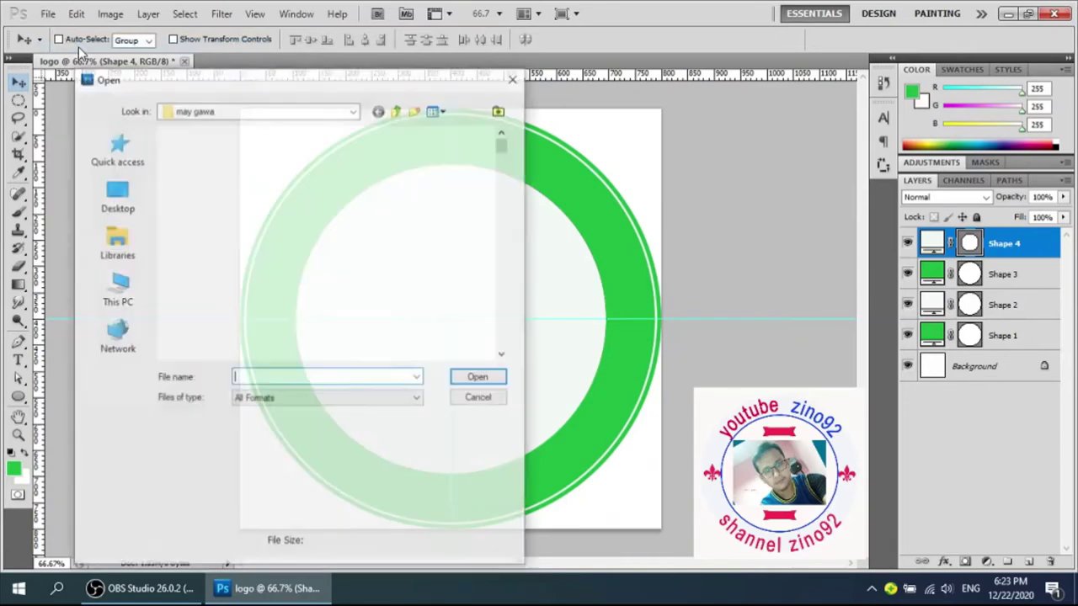
left_click(118, 246)
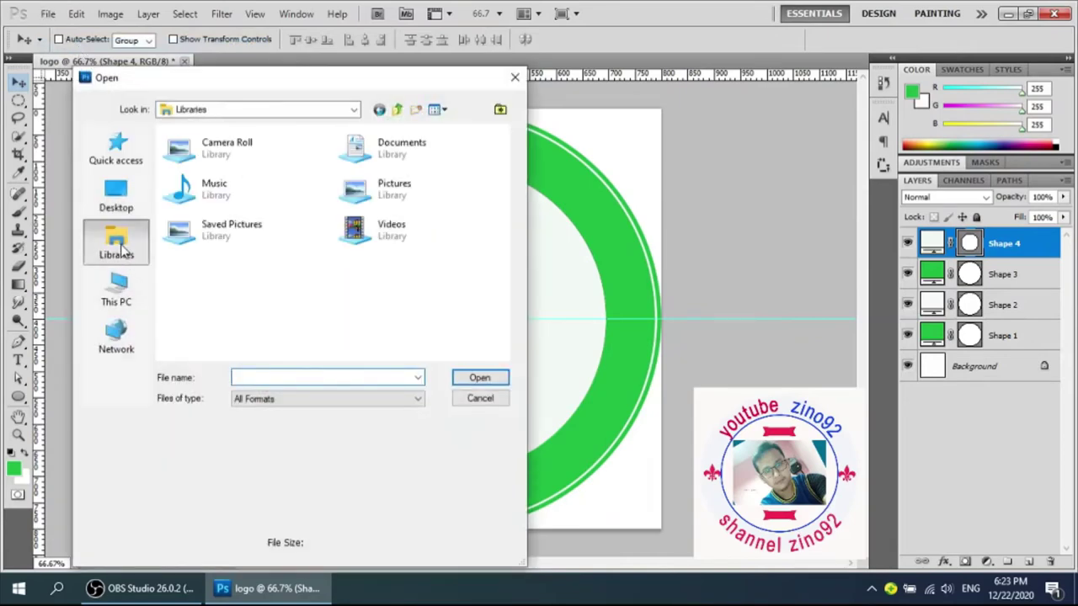
left_click(394, 198)
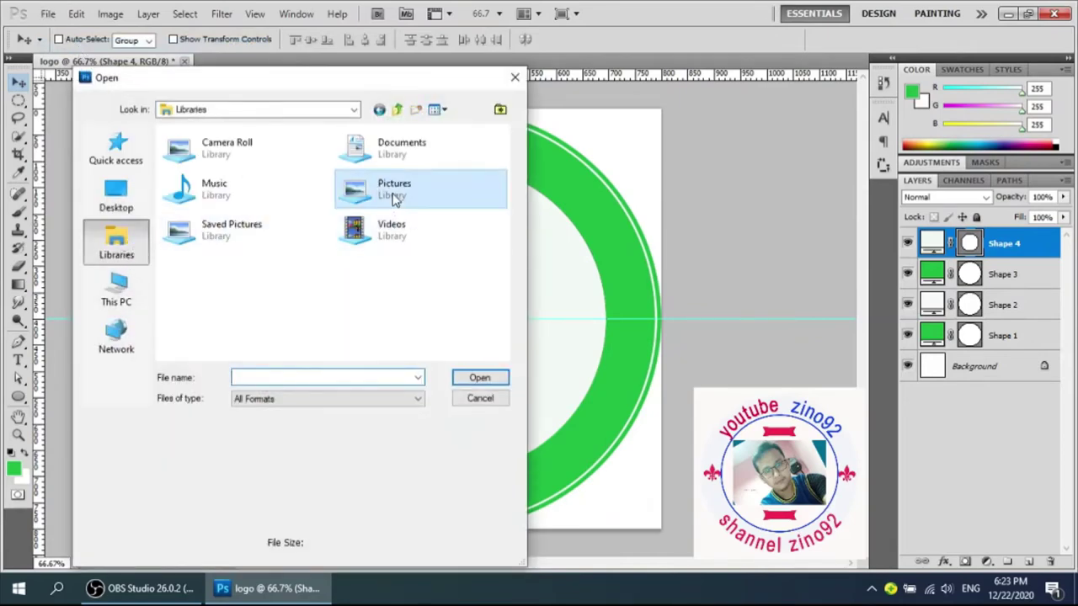
right_click(394, 198)
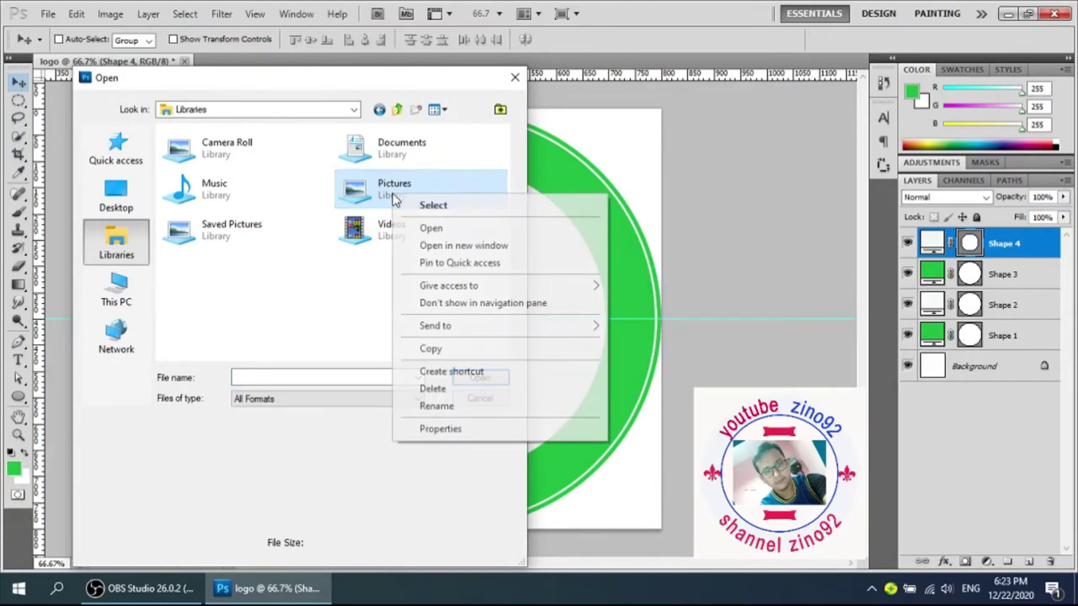
left_click(428, 228)
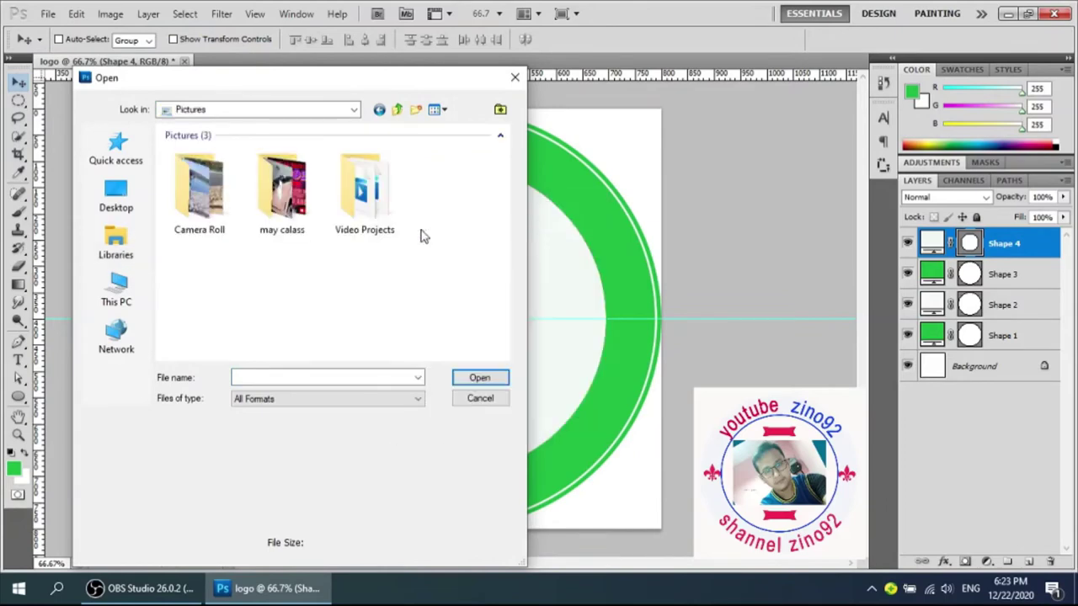
right_click(287, 227)
left_click(314, 148)
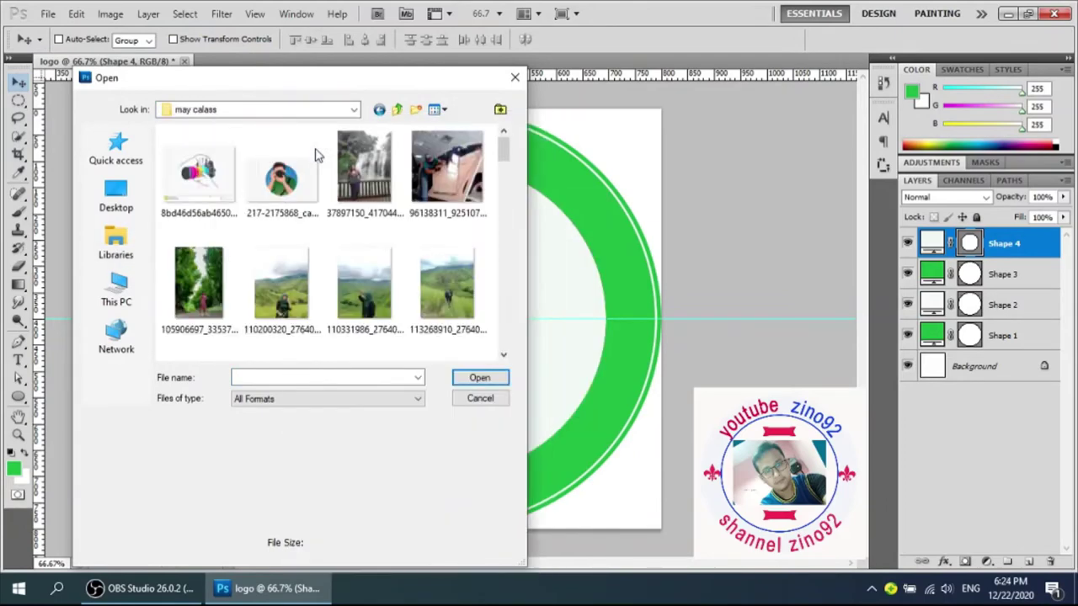
Find and open the Starbucks logo PNG, starbucks_corporation_logo_2011-01_tcm108-153607, from the "may calass" folder.
scroll(354, 239, "down", 3)
scroll(354, 239, "down", 15)
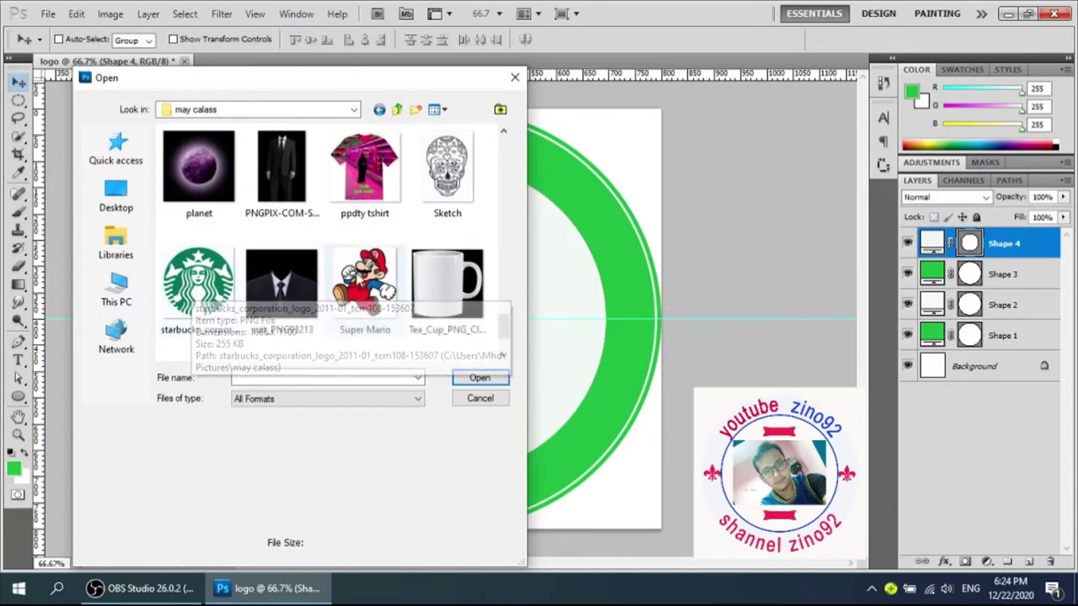
scroll(371, 268, "up", 10)
scroll(379, 263, "up", 8)
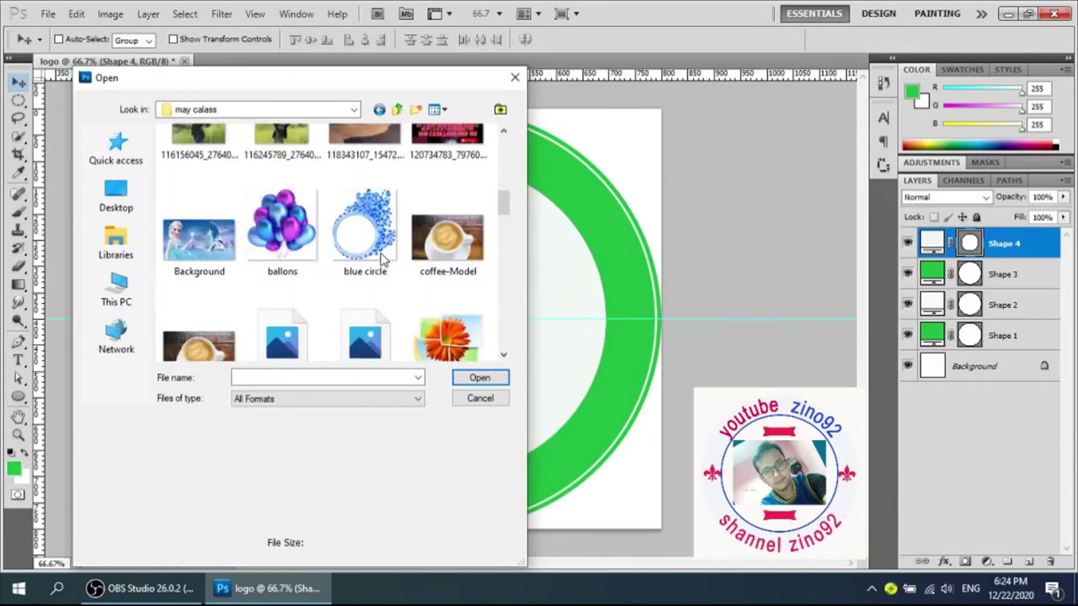
scroll(380, 257, "down", 10)
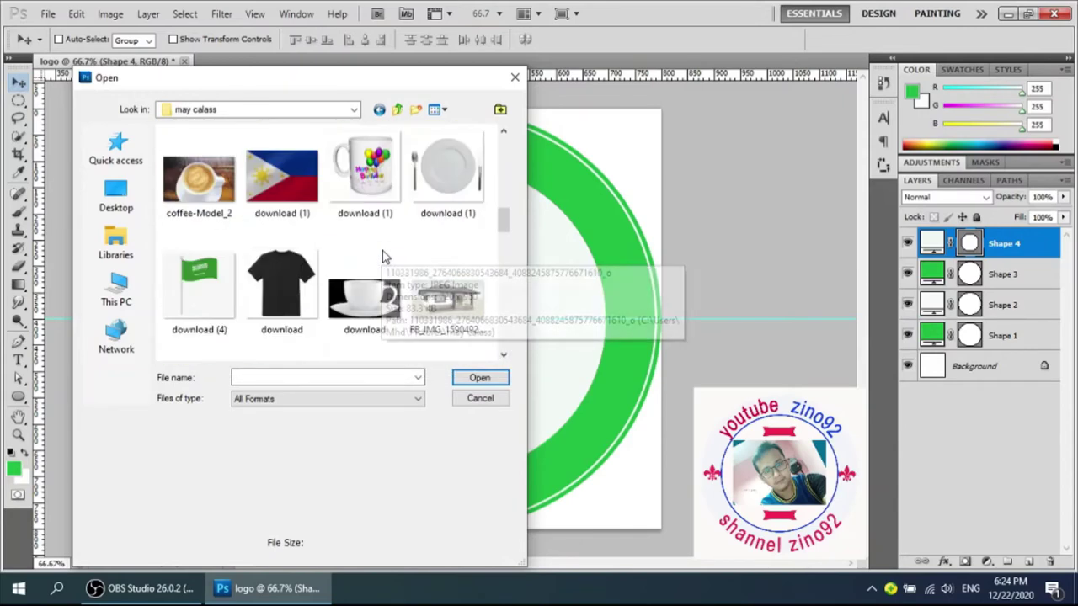
scroll(370, 270, "down", 10)
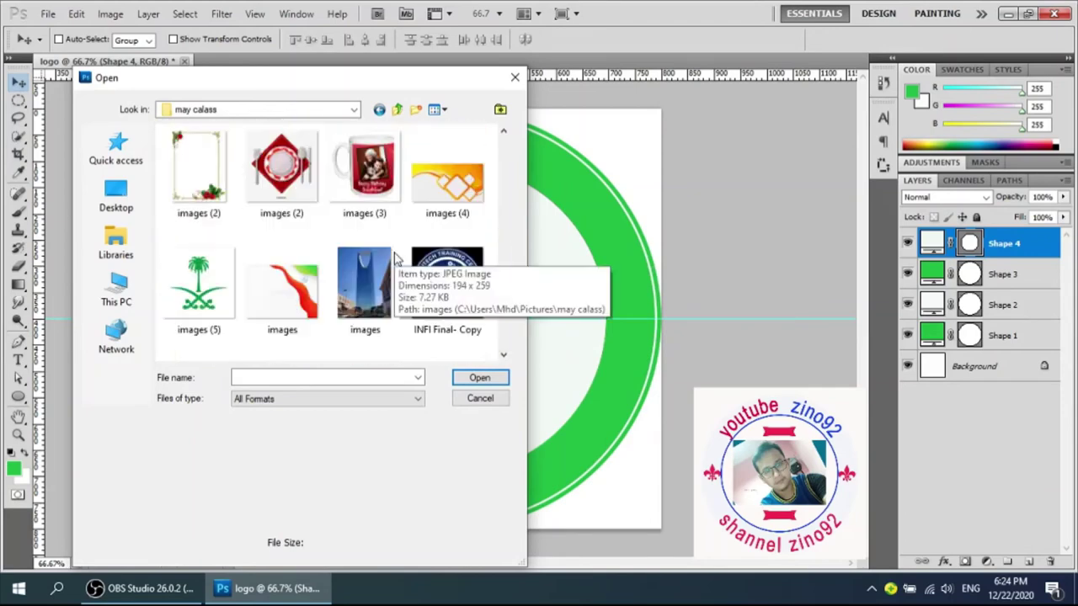
scroll(395, 260, "up", 5)
scroll(395, 259, "up", 10)
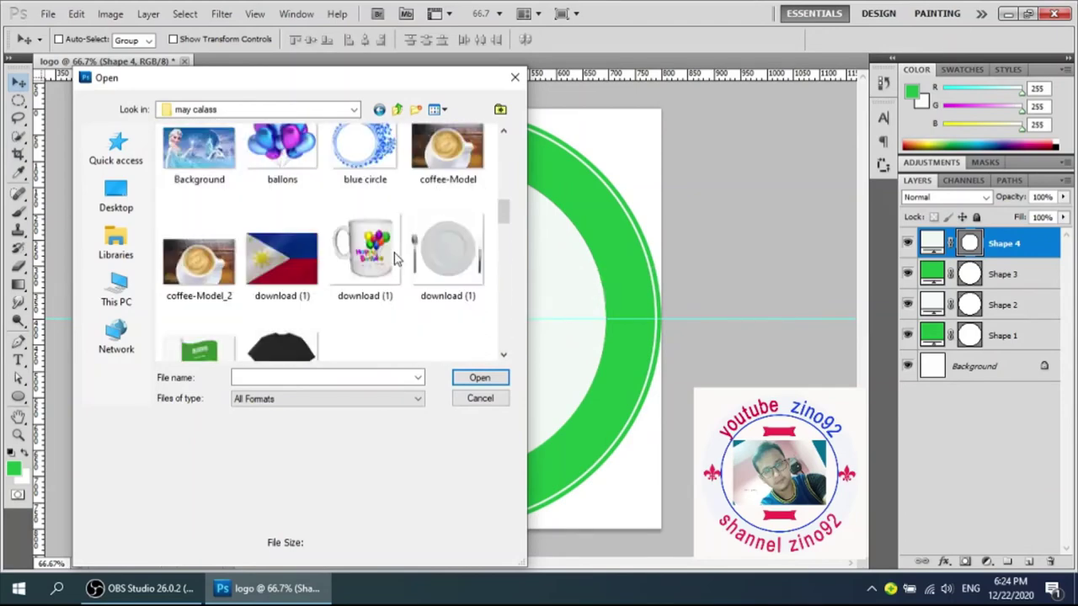
scroll(395, 260, "down", 15)
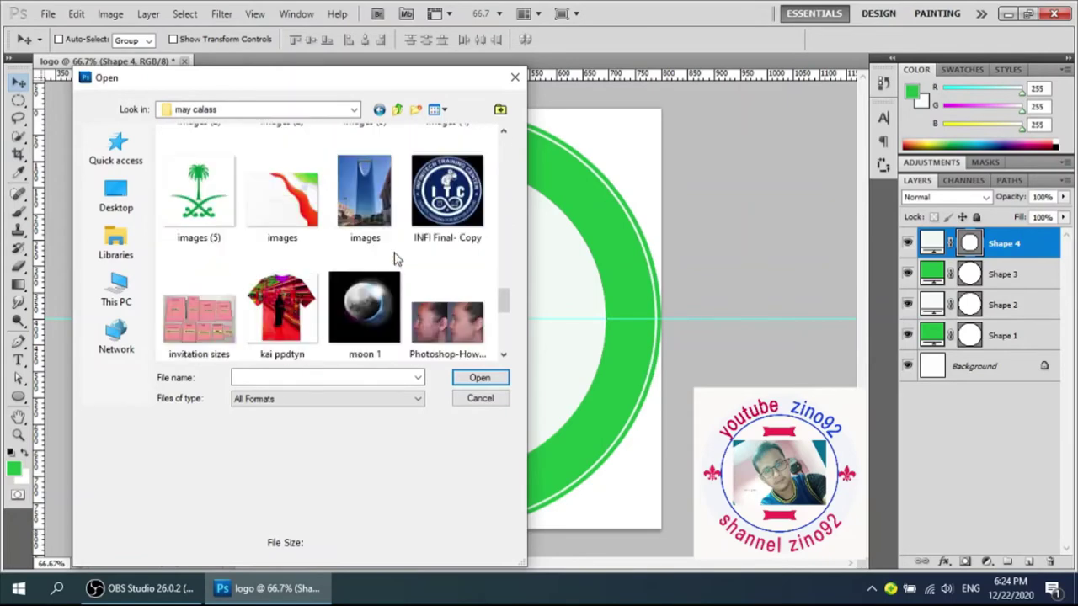
scroll(394, 257, "down", 6)
left_click(196, 238)
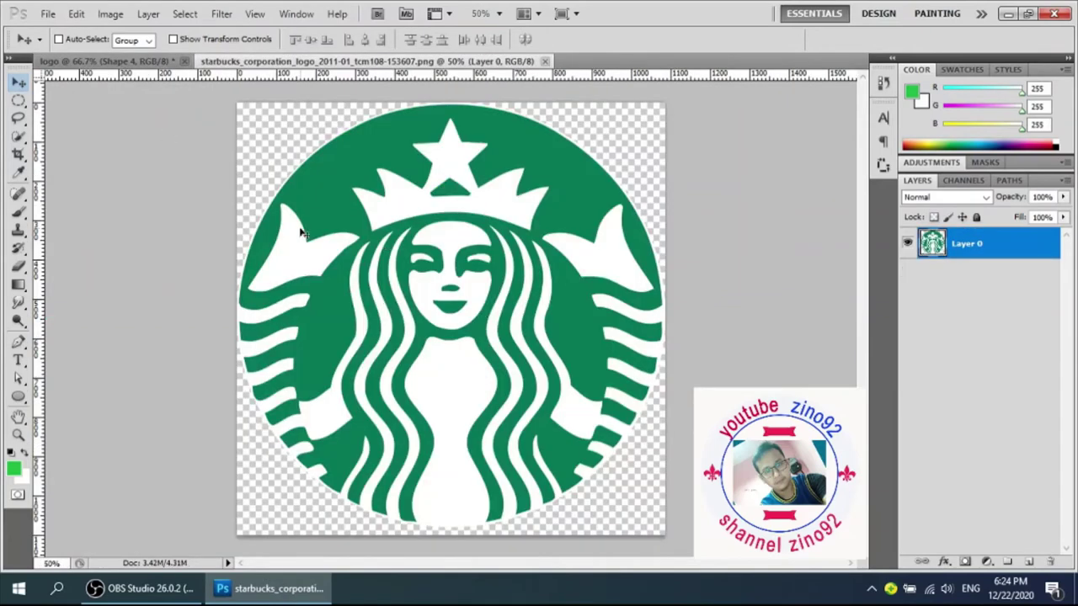
Copy the entire Starbucks image and paste it into the logo document as a new layer above Shape 4.
key("ctrl+a")
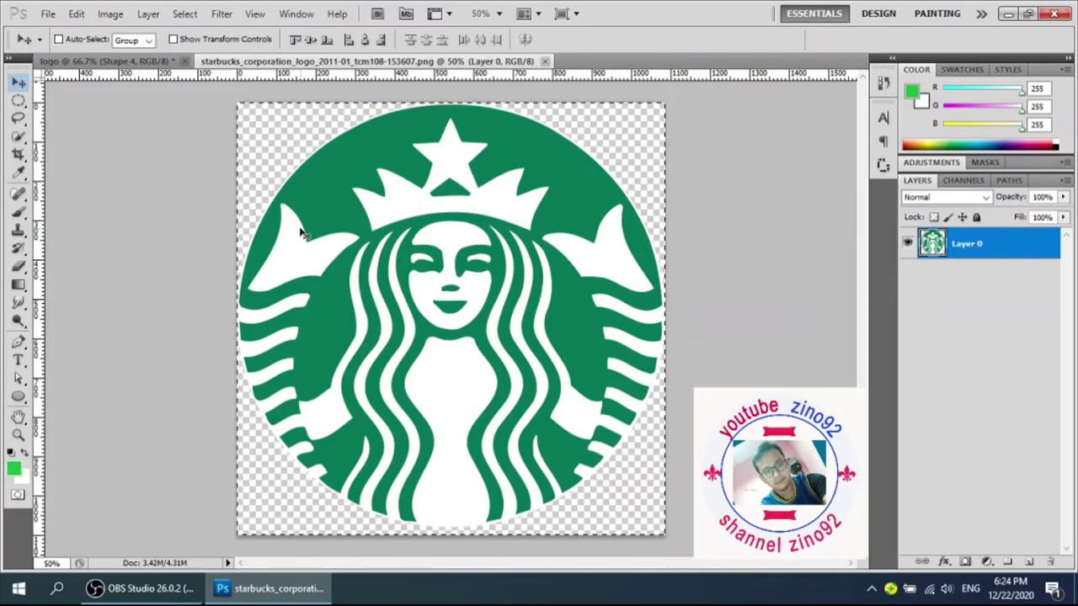
left_click(105, 61)
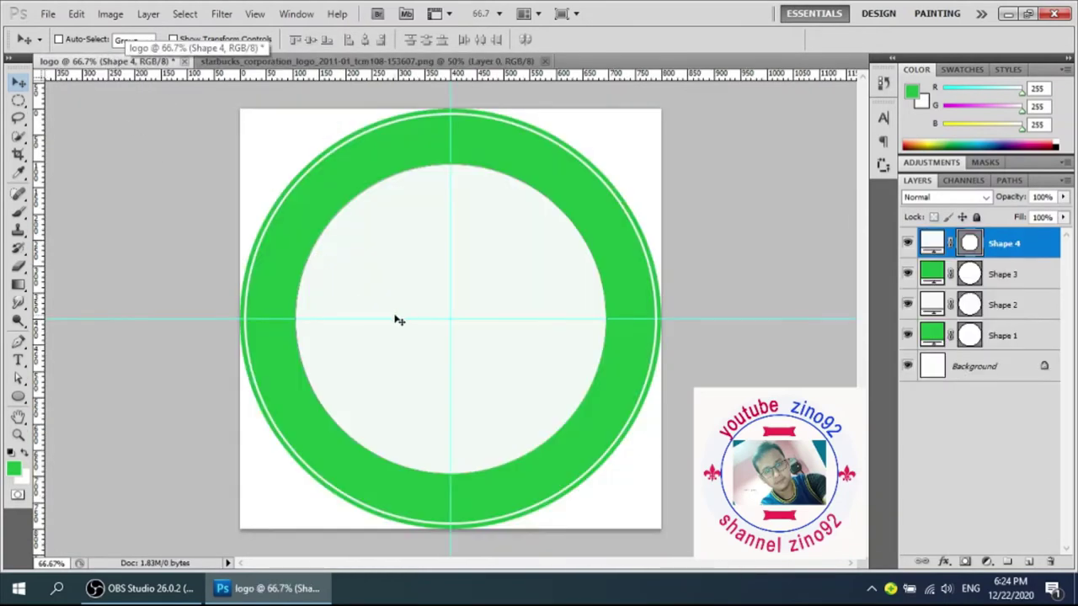
key("ctrl+v")
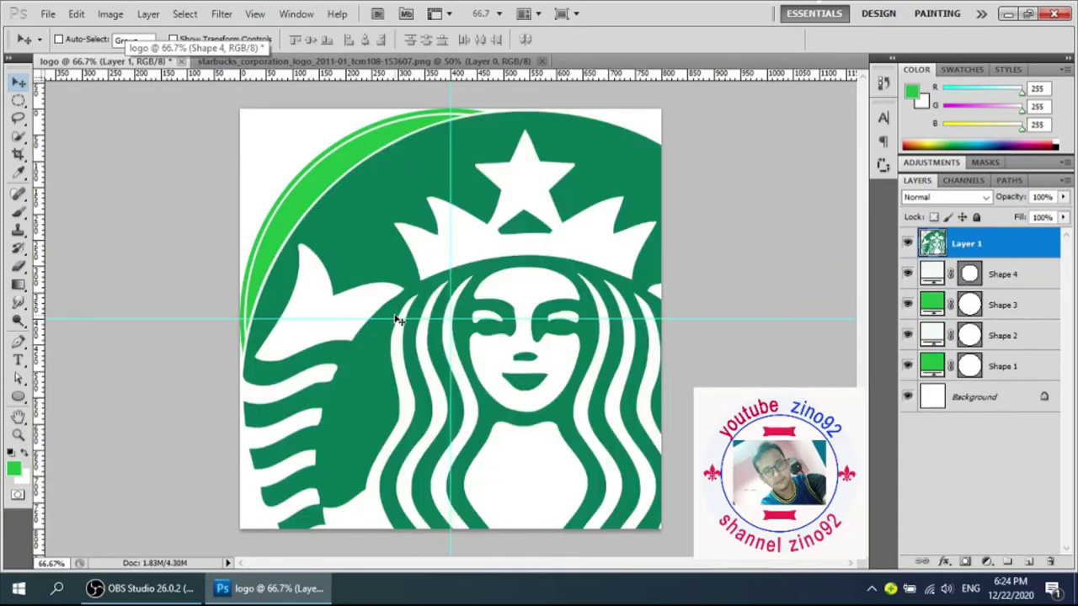
Scale the pasted Starbucks image proportionally to about 51% and centre it on the guides' intersection at about 400 px, 400 px.
scroll(668, 339, "down", 1)
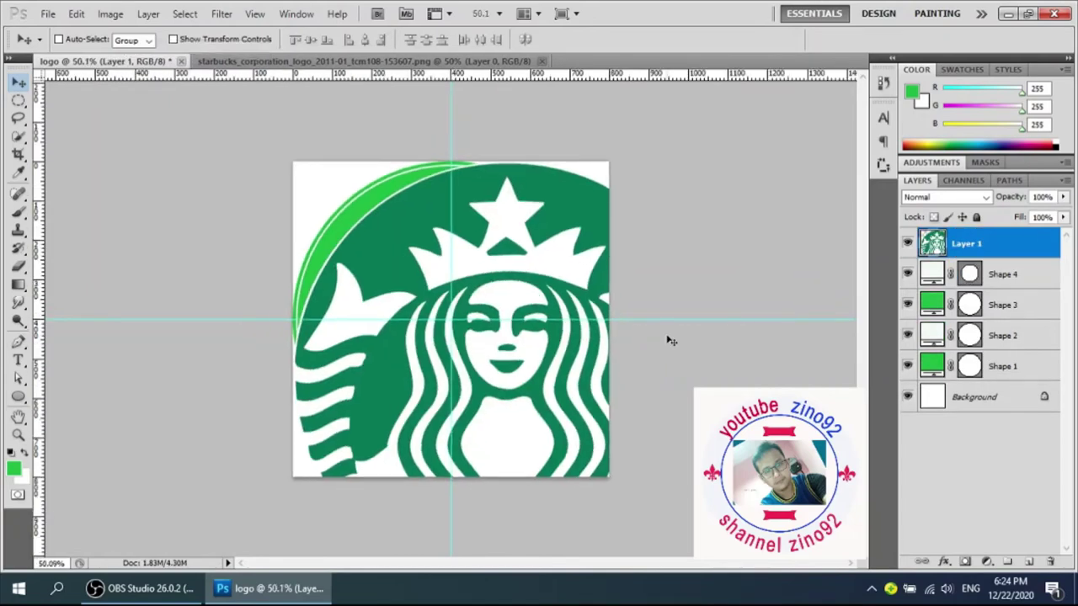
key("ctrl+t")
scroll(684, 303, "down", 2)
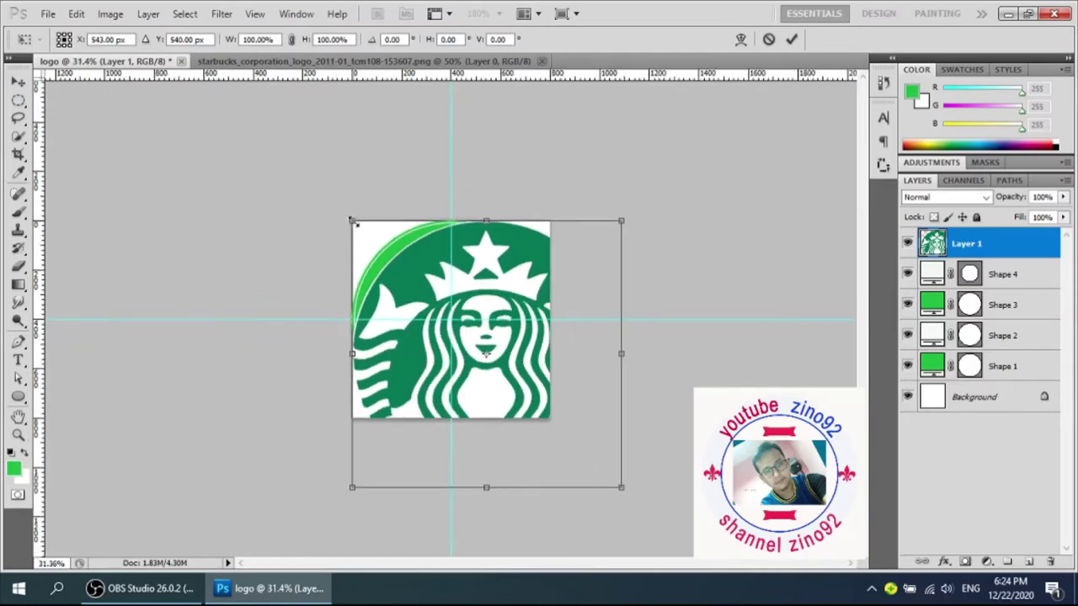
left_click_drag(352, 222, 483, 352)
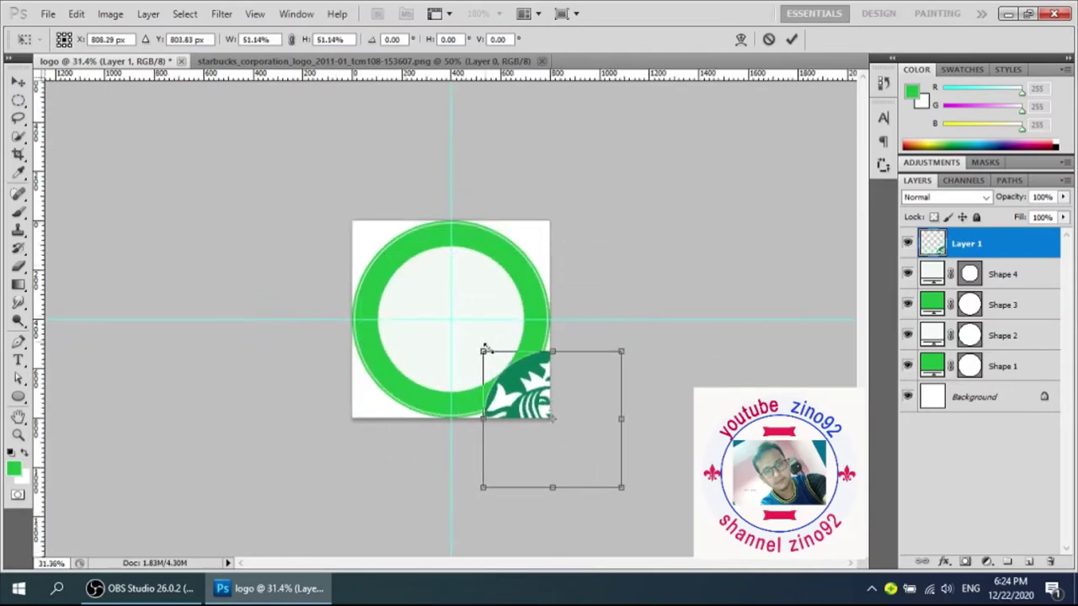
left_click_drag(597, 478, 494, 378)
scroll(601, 447, "up", 2)
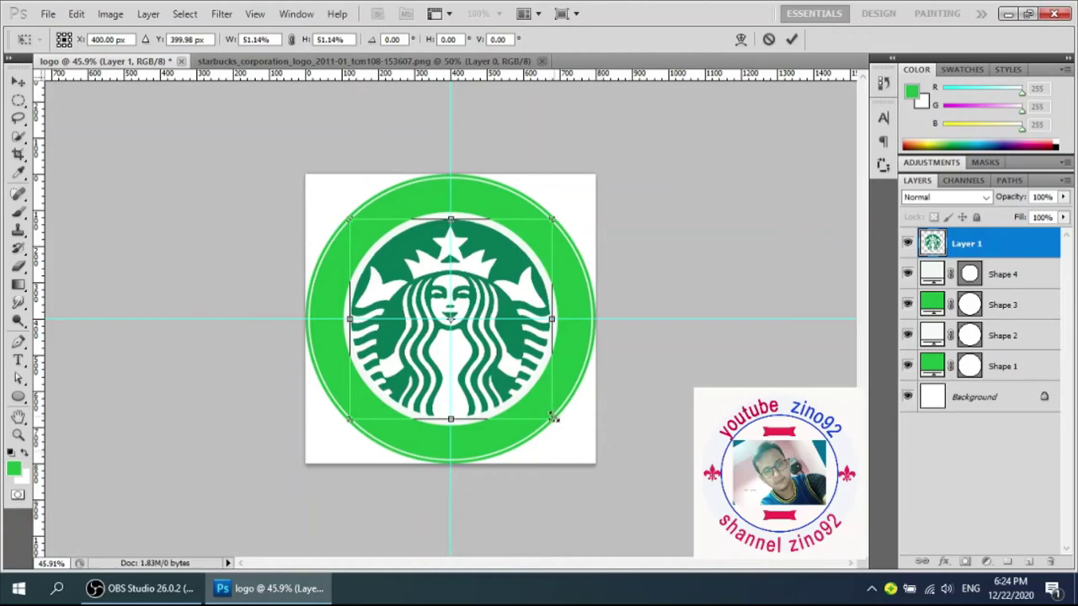
Enlarge the Starbucks image proportionally to about 52.65% so it fits the inner circle, and apply the transform.
left_click_drag(552, 418, 555, 423)
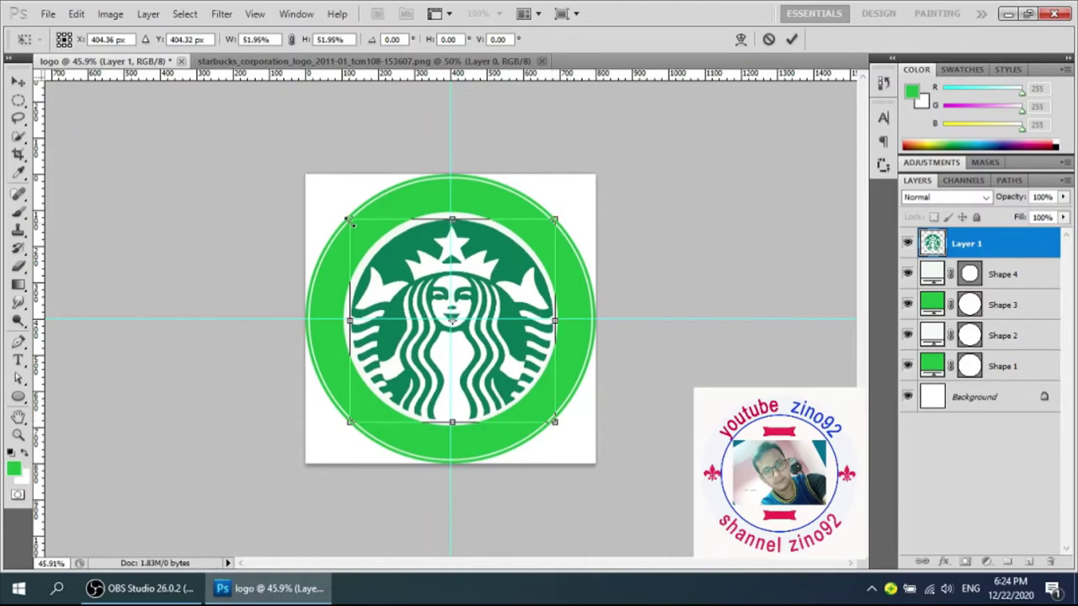
left_click_drag(353, 223, 348, 219)
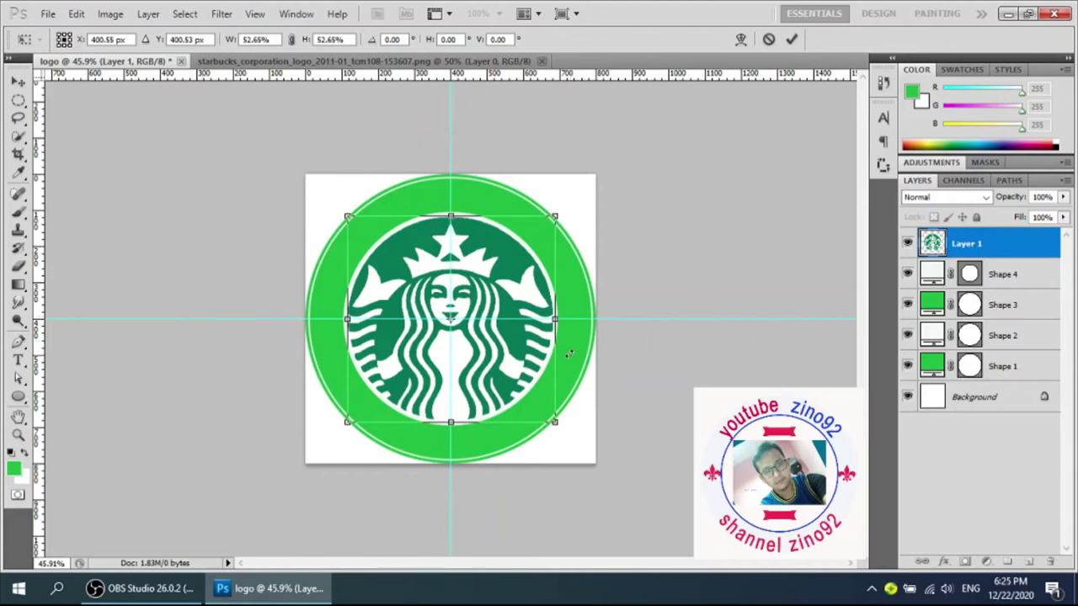
left_click(791, 39)
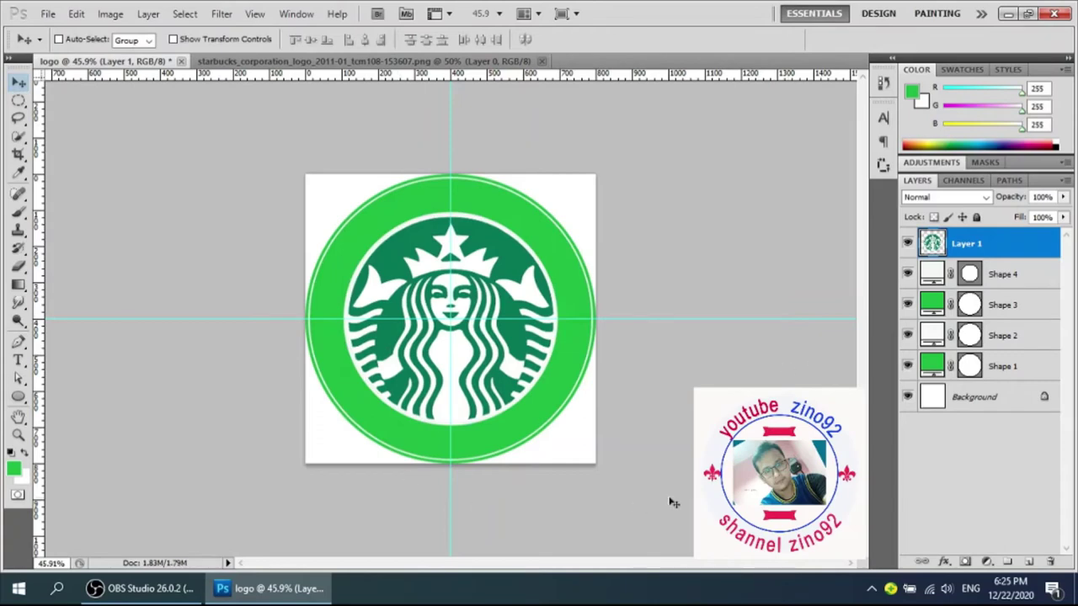
Add the text "zino92 channel" along the Shape 4 circle path, centred at the top on the vertical guide.
scroll(673, 503, "up", 1)
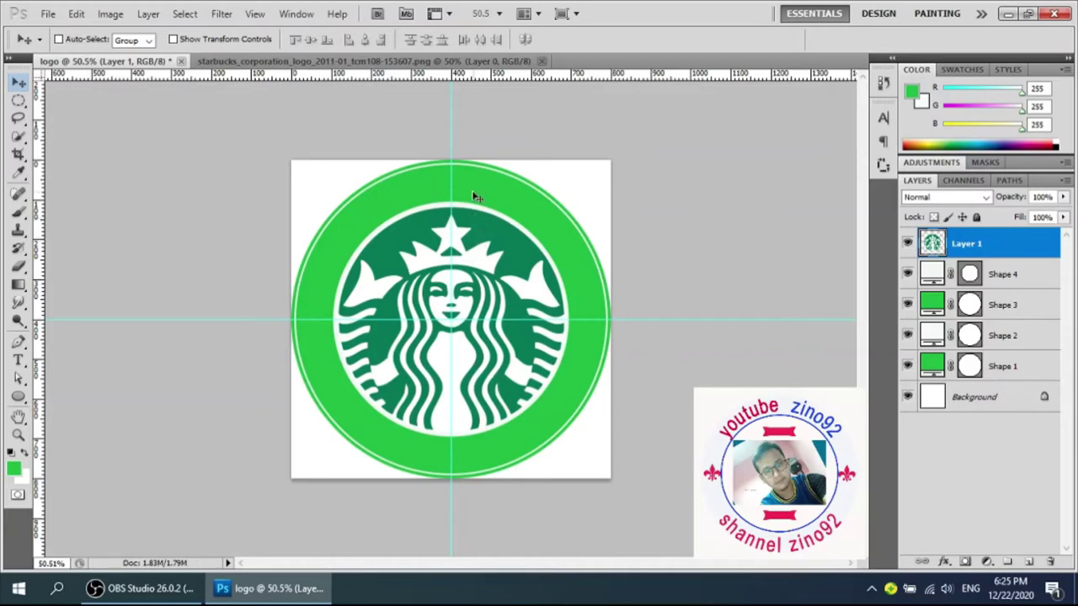
left_click(20, 363)
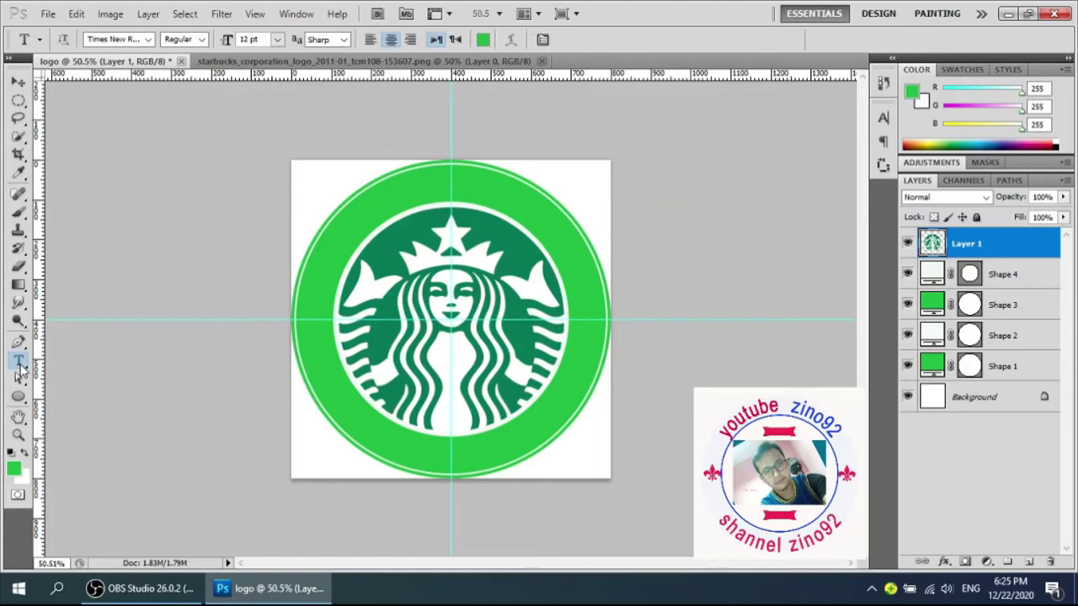
left_click(1000, 280)
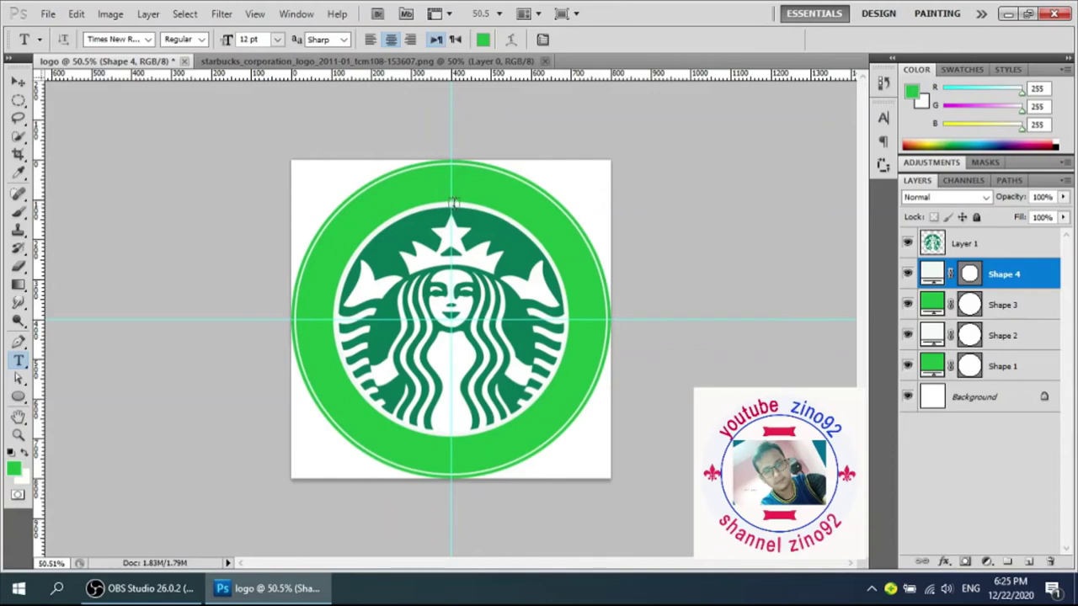
left_click(964, 274)
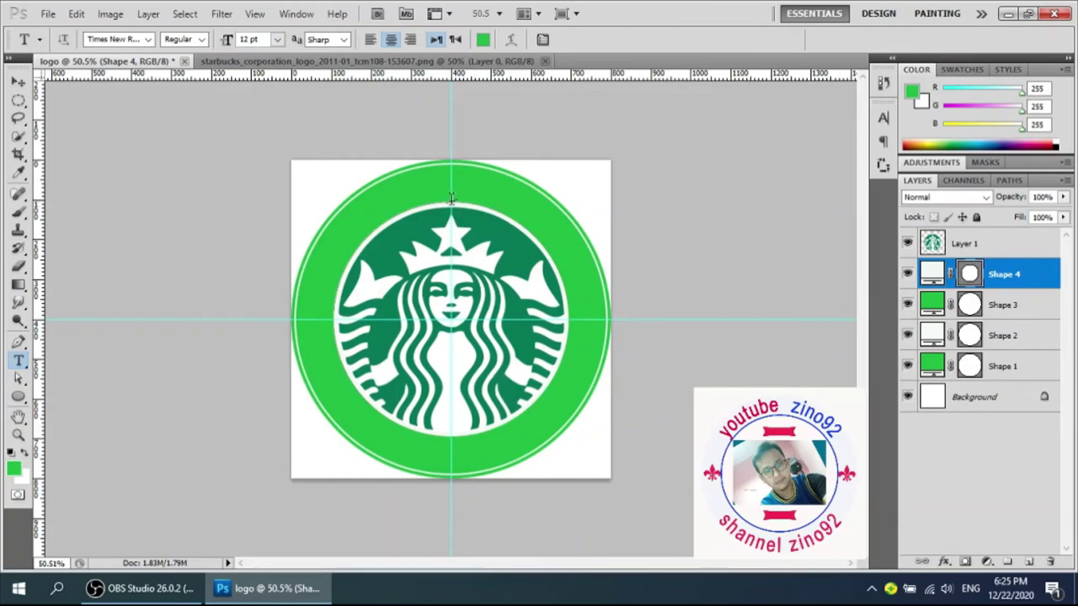
left_click(451, 198)
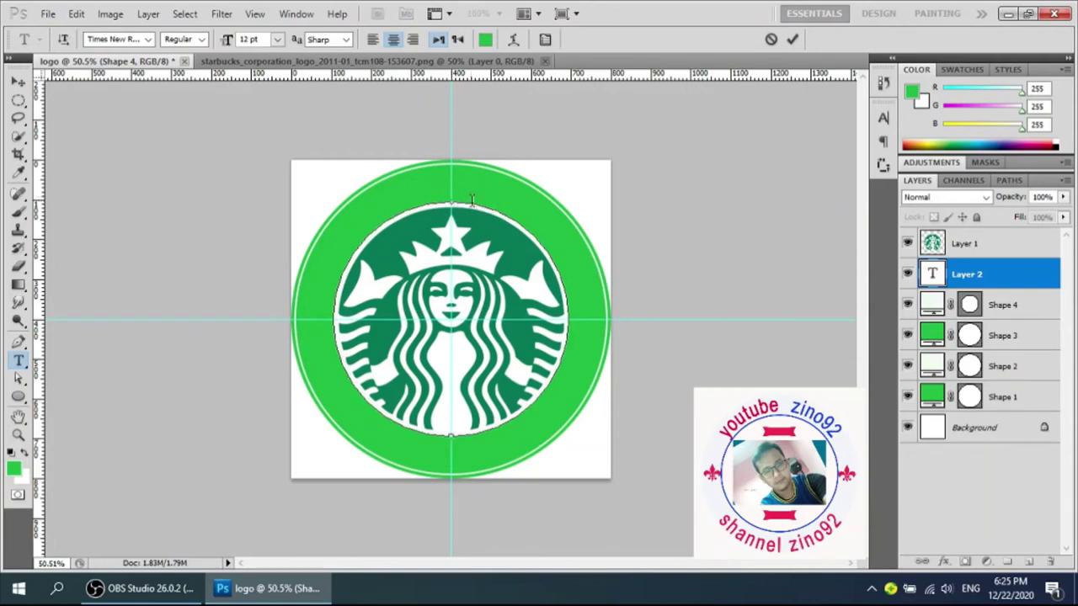
Change the colour of all the curved text to off-white, RGB 242, 250, 244.
key("ctrl+a")
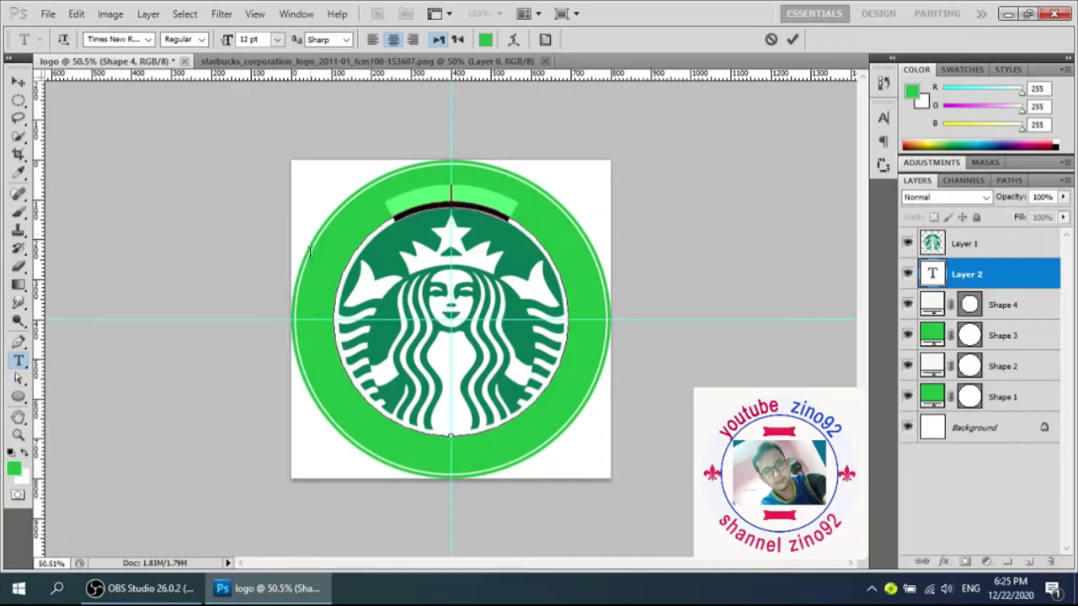
left_click(485, 41)
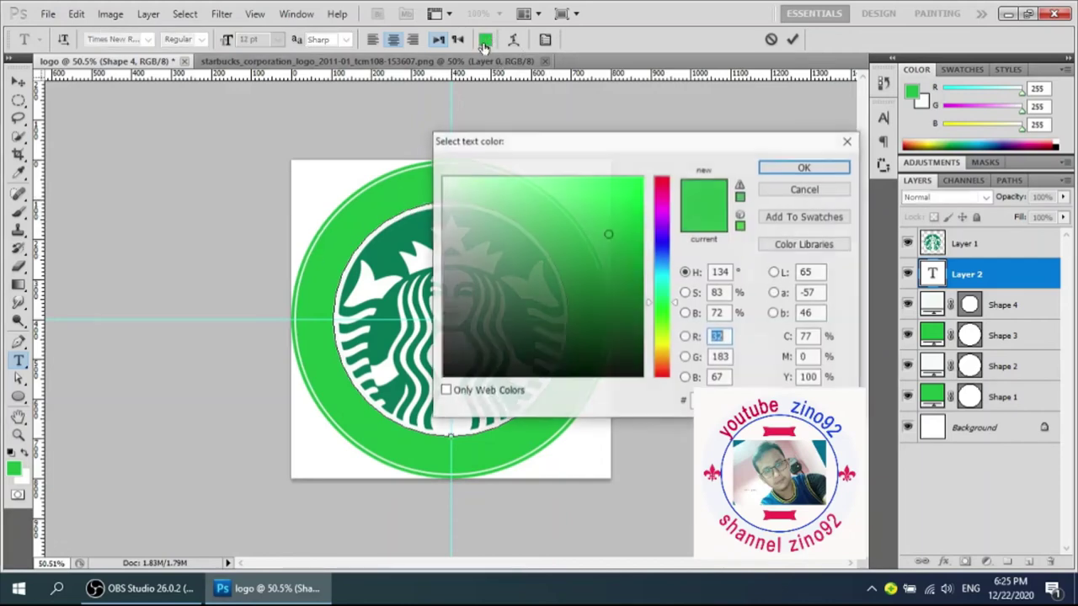
left_click(448, 180)
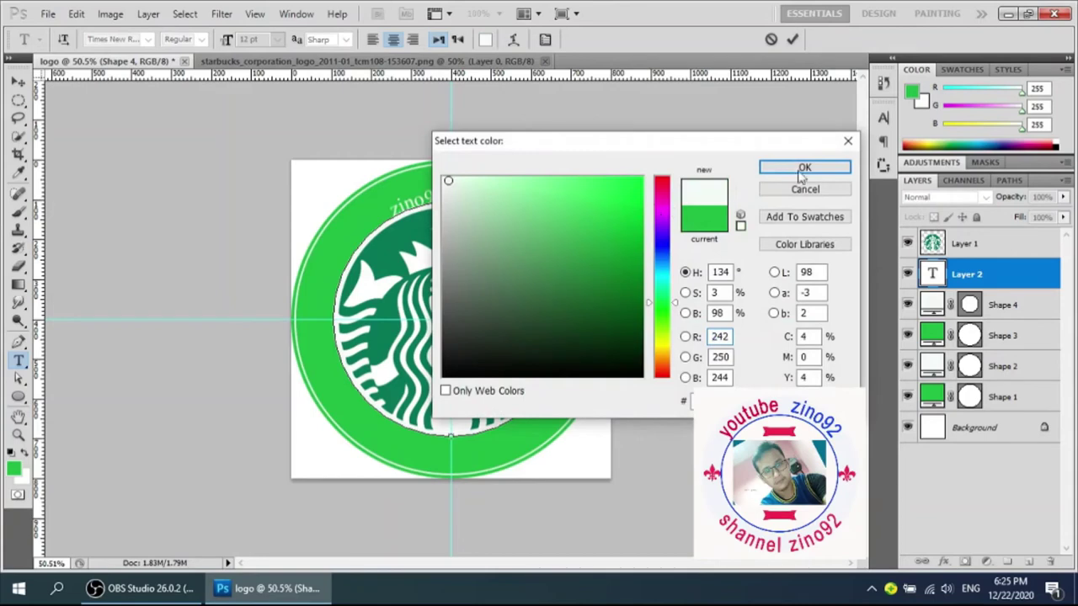
left_click(805, 168)
left_click(477, 202)
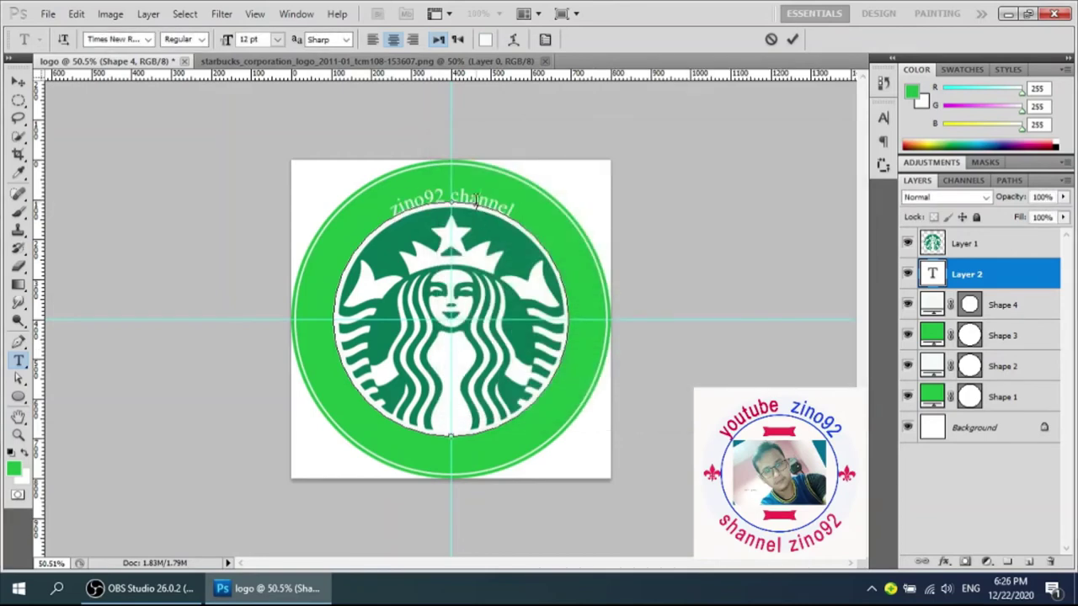
Set the font size of the whole "zino92 channel" text to 14 pt.
left_click_drag(522, 209, 330, 211)
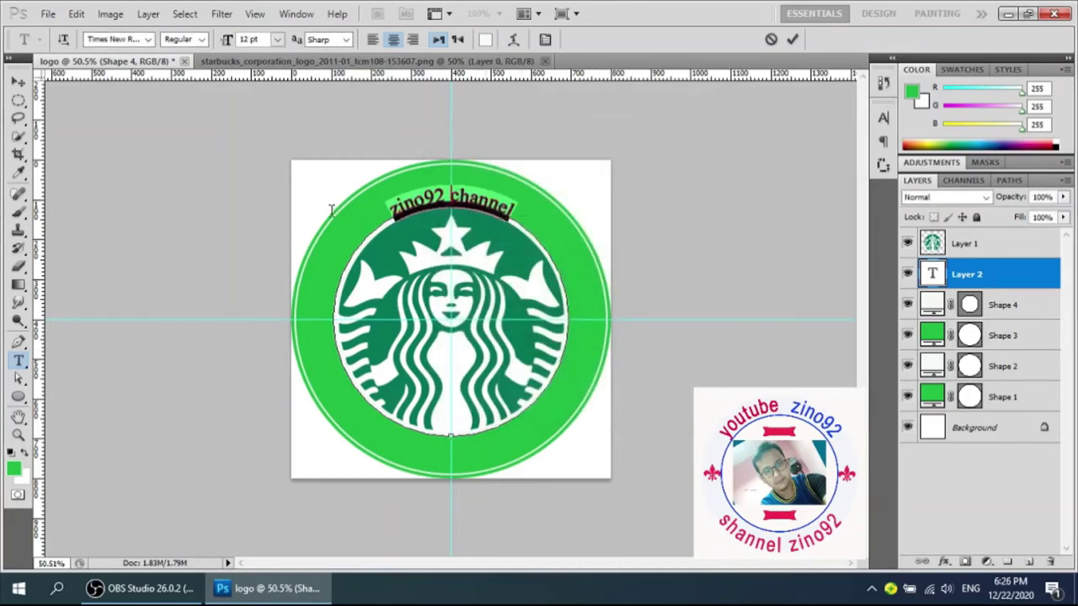
left_click(281, 40)
left_click(278, 180)
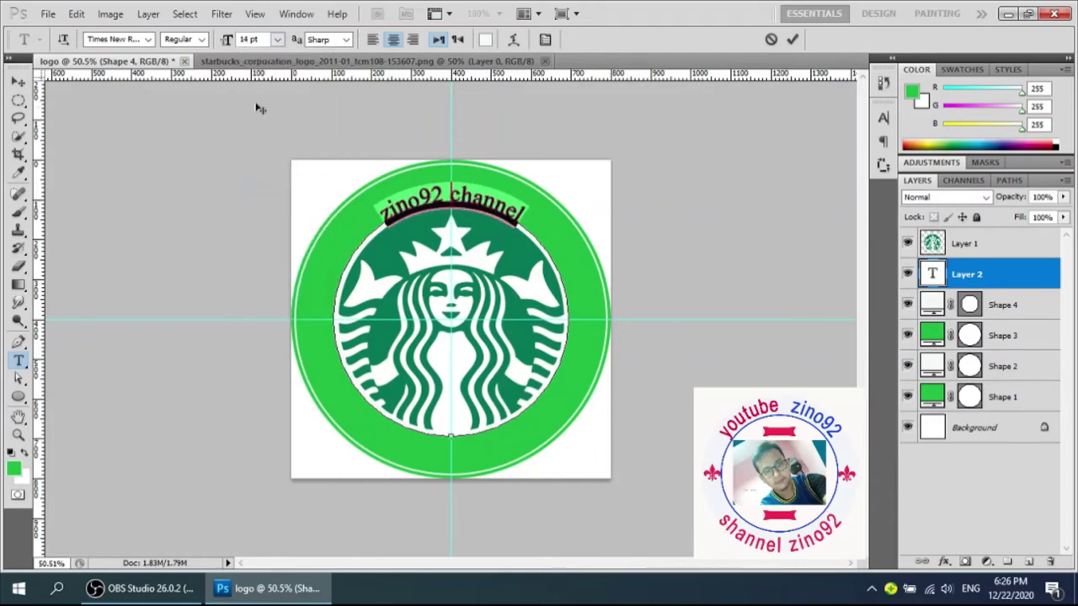
Enlarge the curved "zino92 channel" text to 24 pt and commit the edit.
left_click(278, 40)
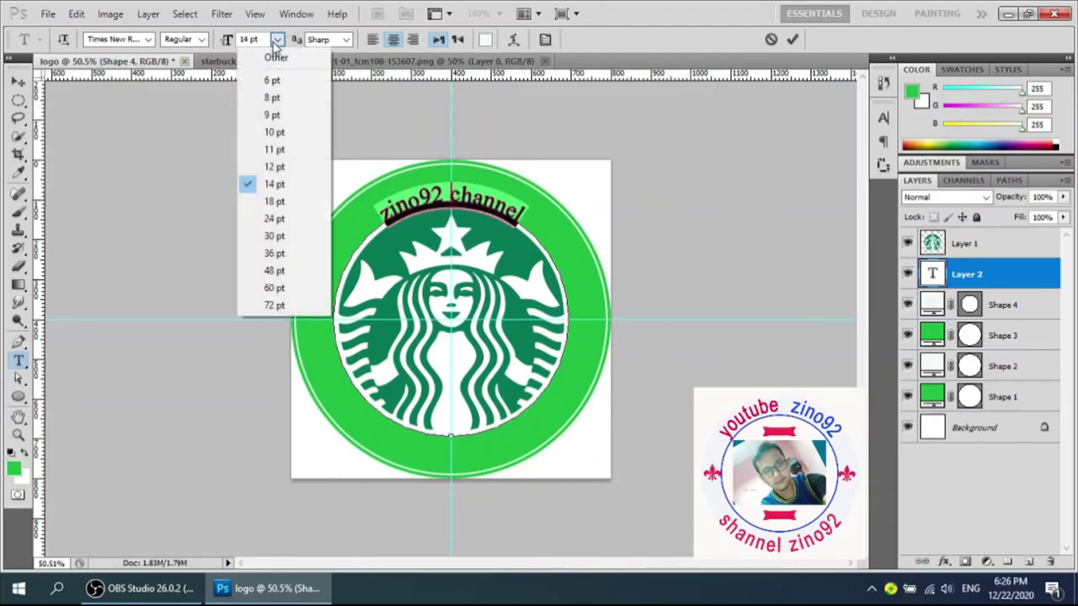
left_click(275, 219)
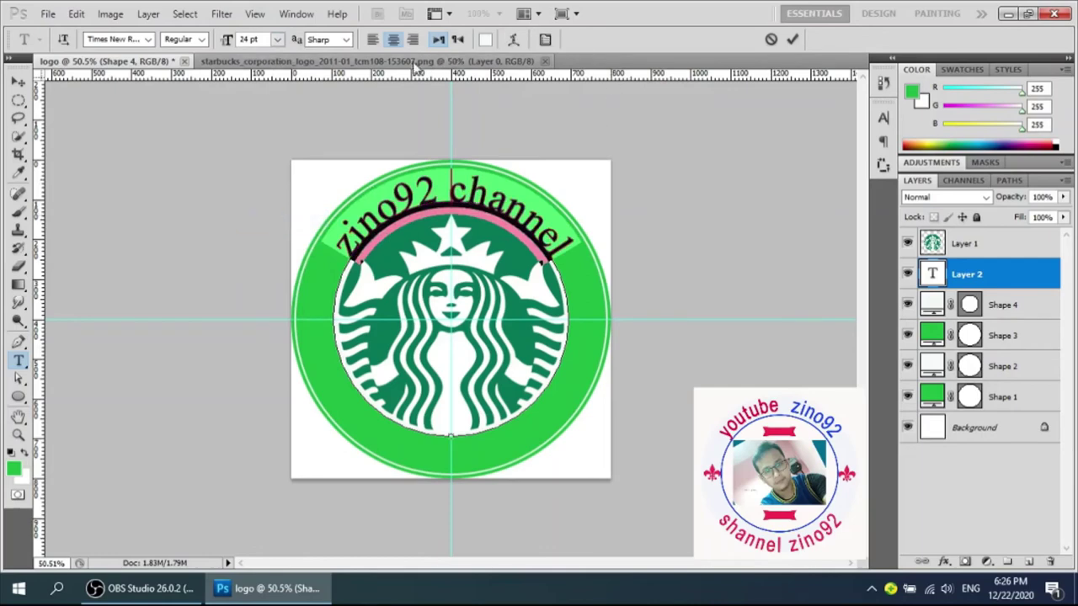
left_click(791, 42)
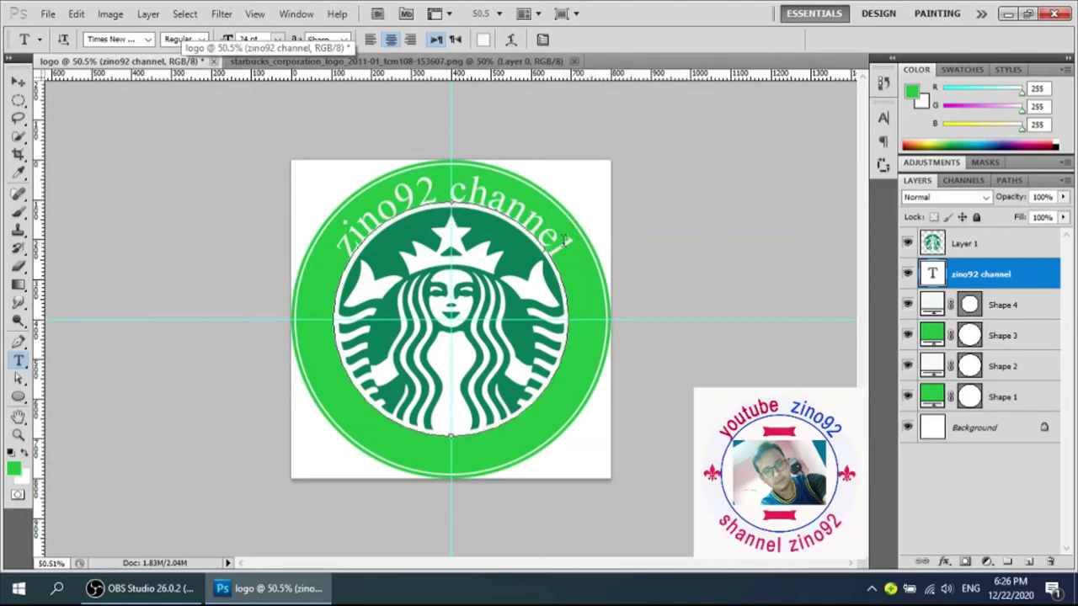
Apply faux bold and all caps to the whole "zino92 channel" text and commit the edit.
left_click_drag(569, 242, 313, 245)
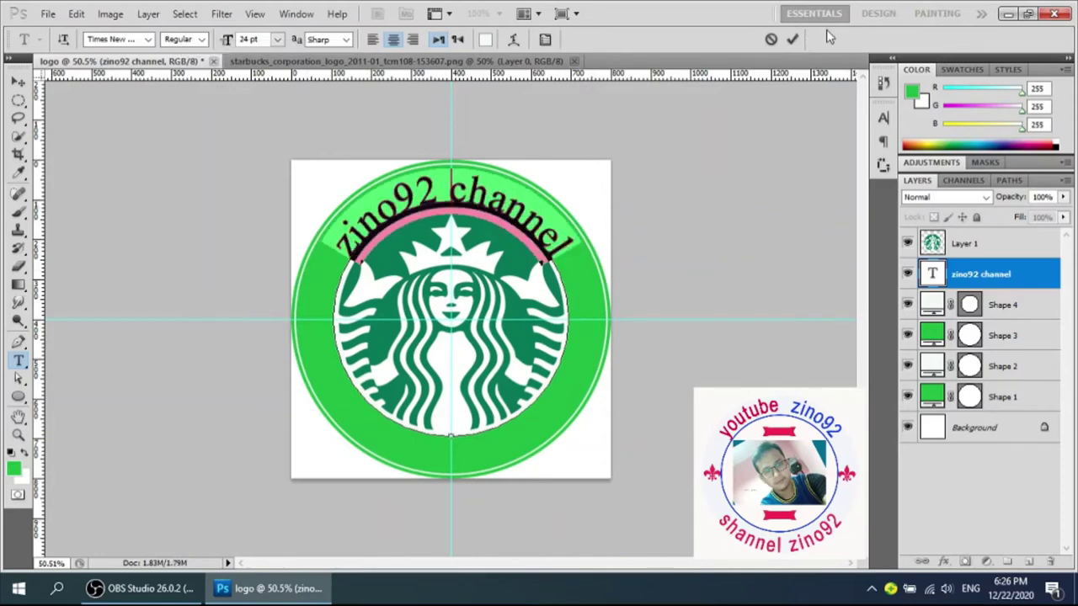
left_click(883, 121)
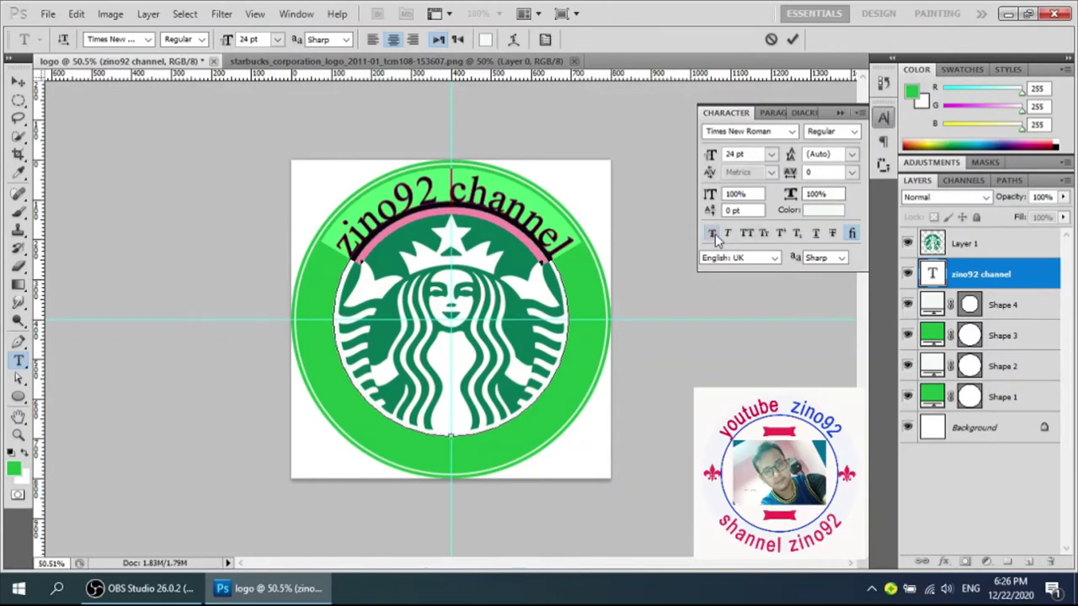
left_click(748, 234)
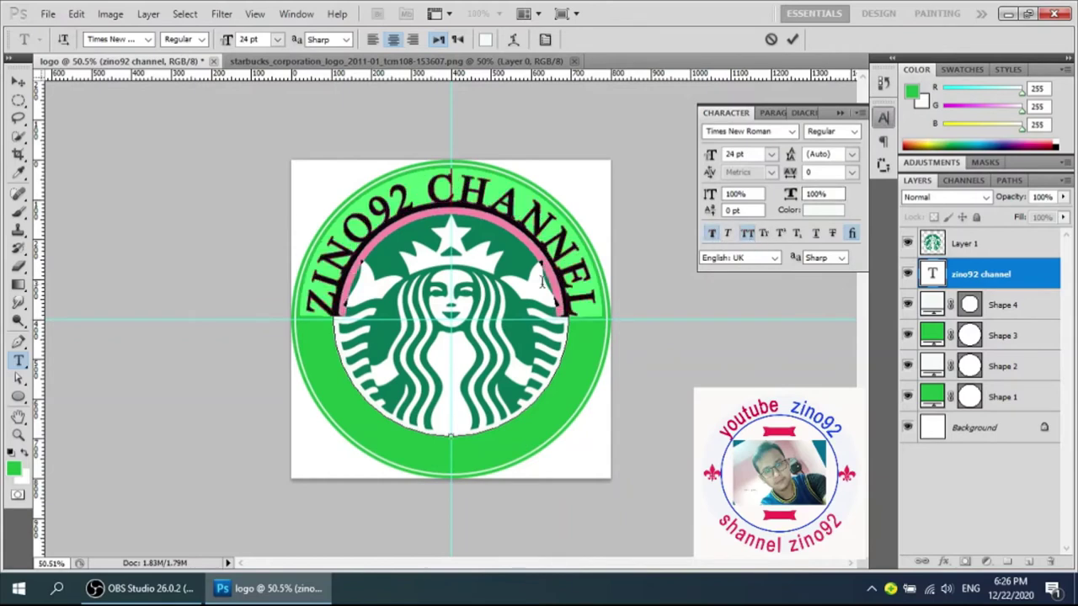
left_click(790, 40)
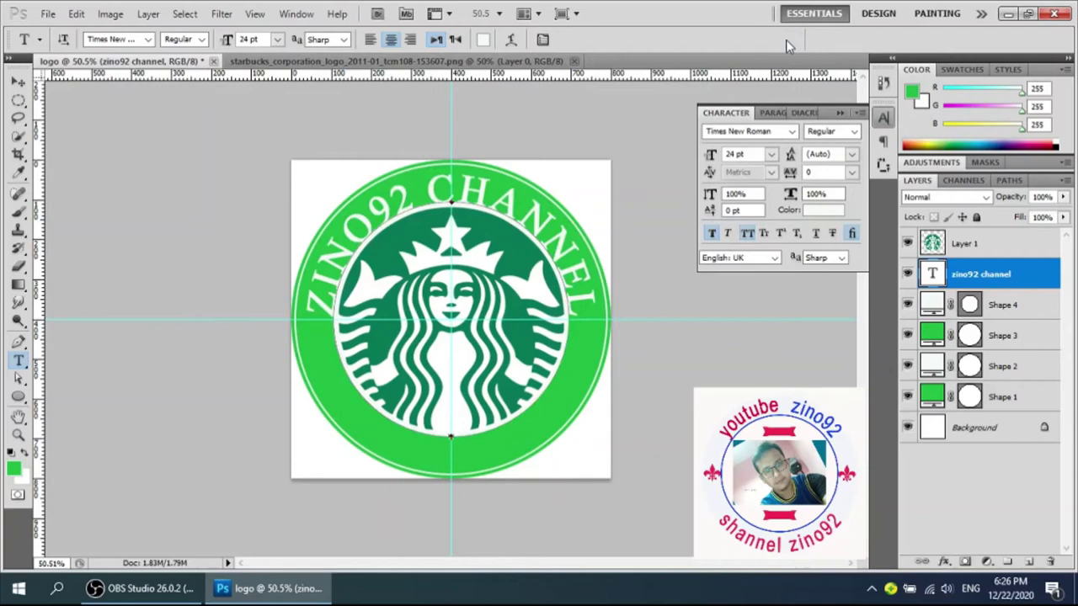
left_click(882, 123)
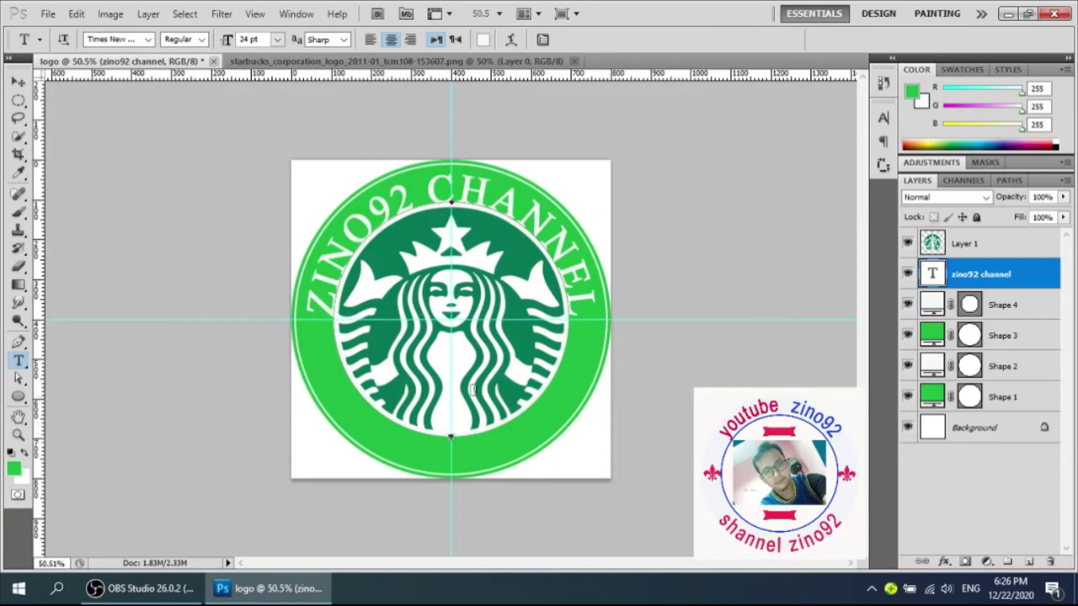
Add the text "COOFEE" along the Shape 4 circle path, centred at its lowest point on the vertical guide.
left_click(973, 311)
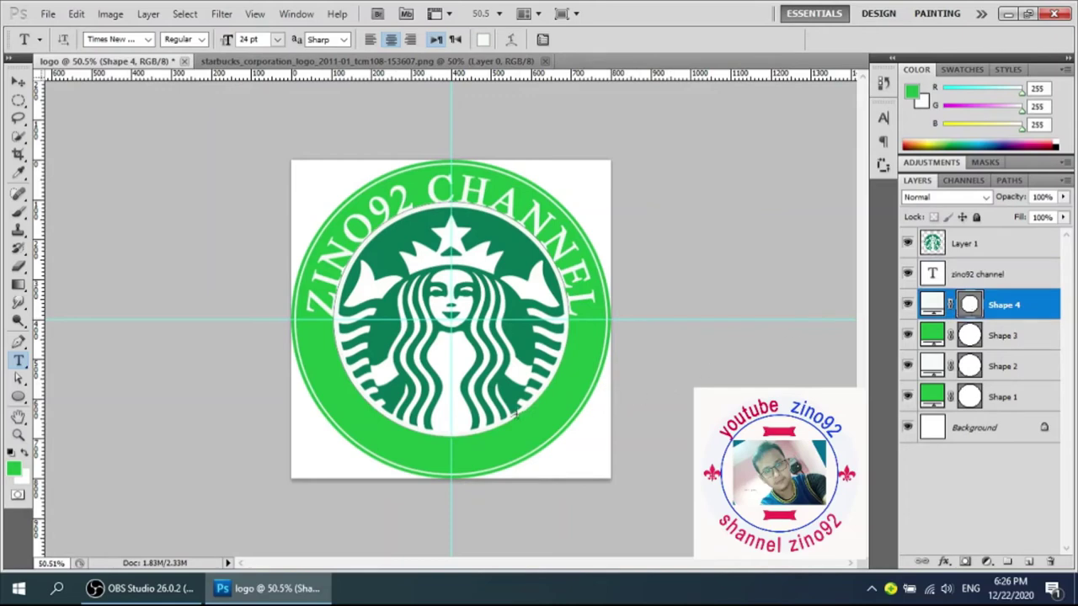
left_click(451, 436)
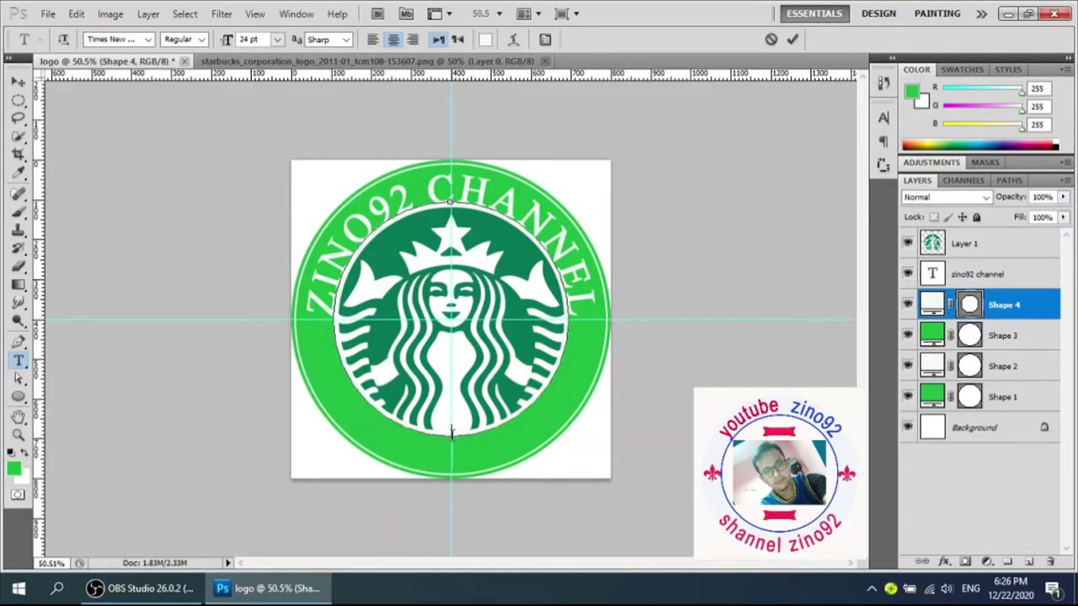
type("COO")
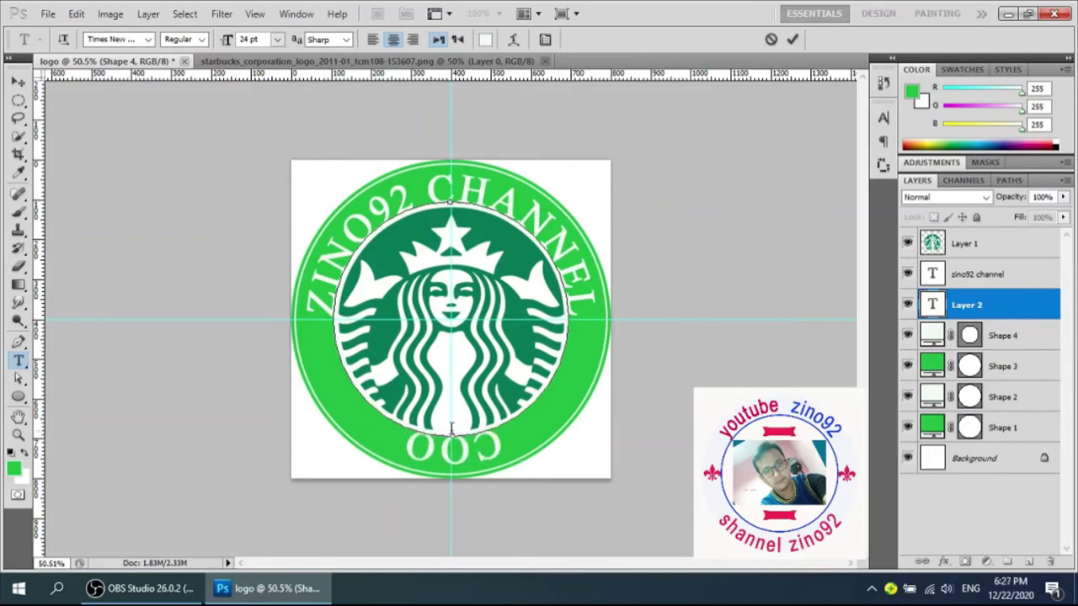
type("FEE")
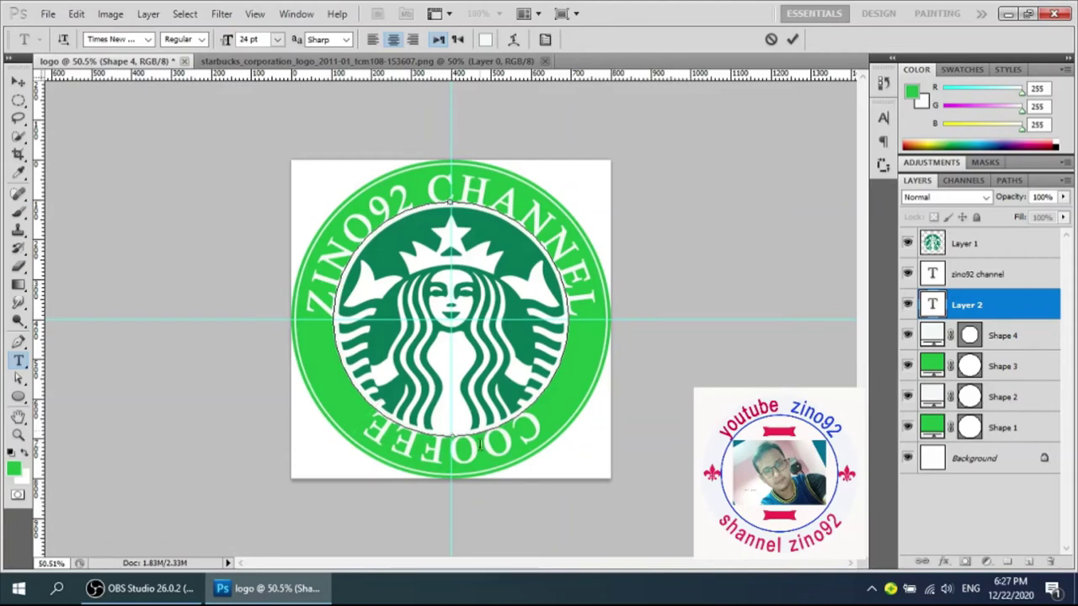
key("BackSpace")
key("BackSpace")
key("BackSpace")
key("BackSpace")
key("BackSpace")
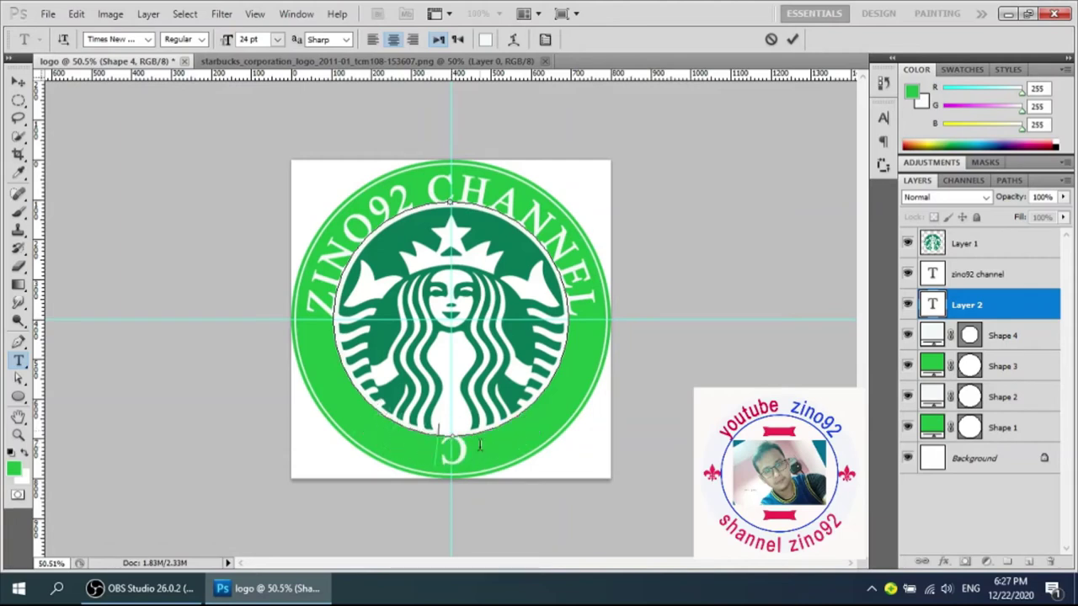
type("OFEE")
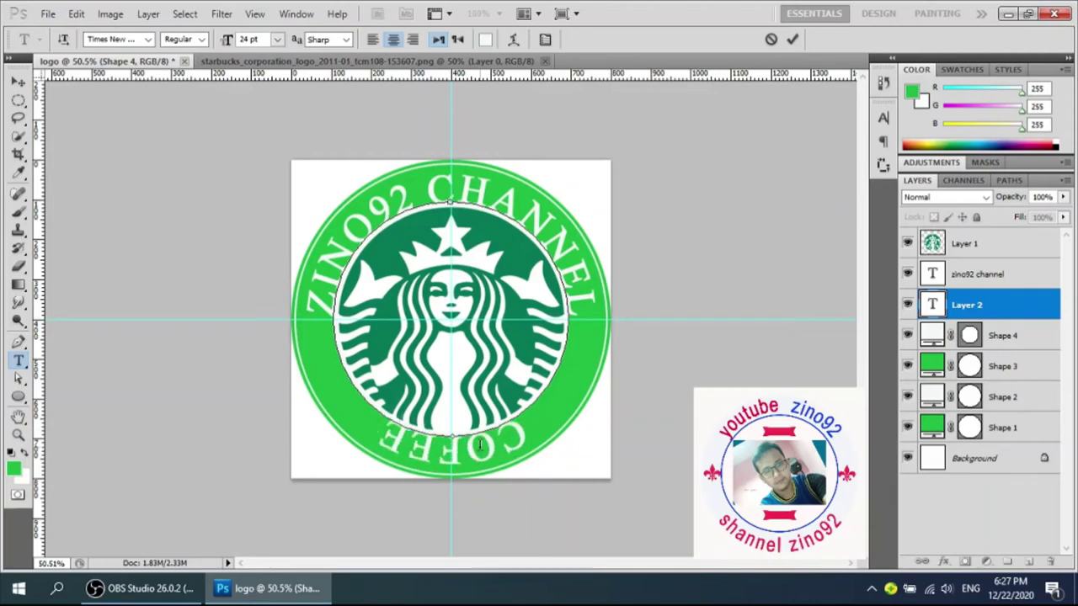
key("BackSpace")
key("BackSpace")
key("BackSpace")
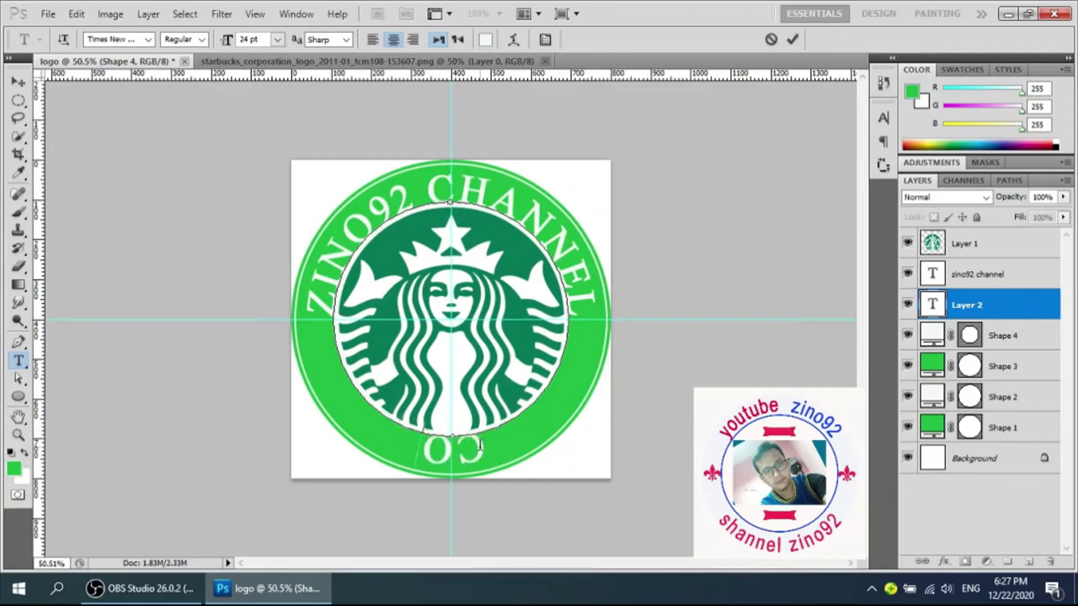
type("OFEE")
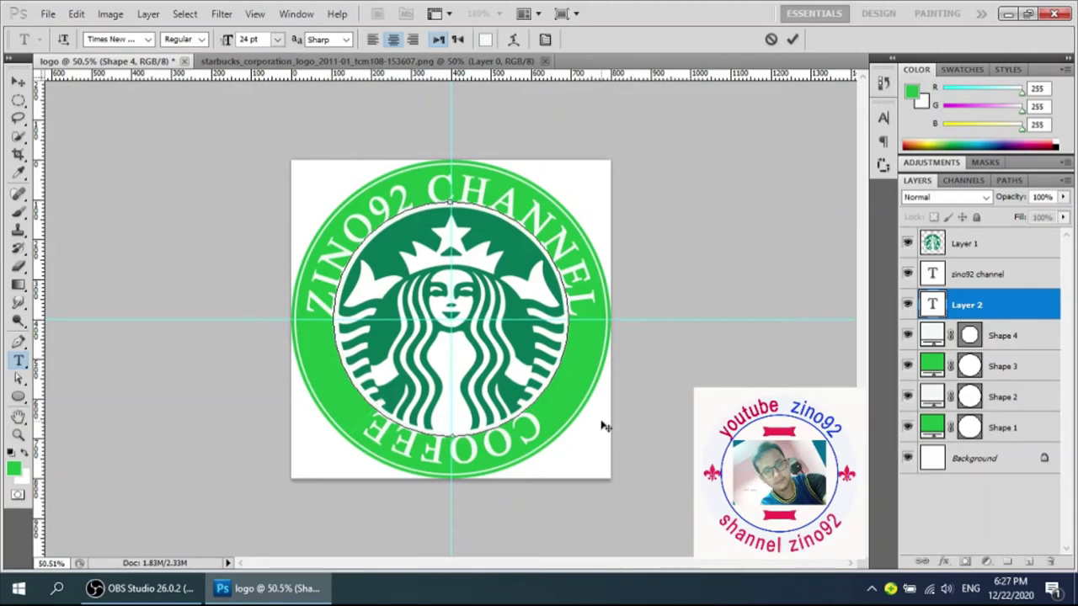
Flip the "COOFEE" text to the inner side of the circle path with the Direct Selection tool.
left_click(882, 119)
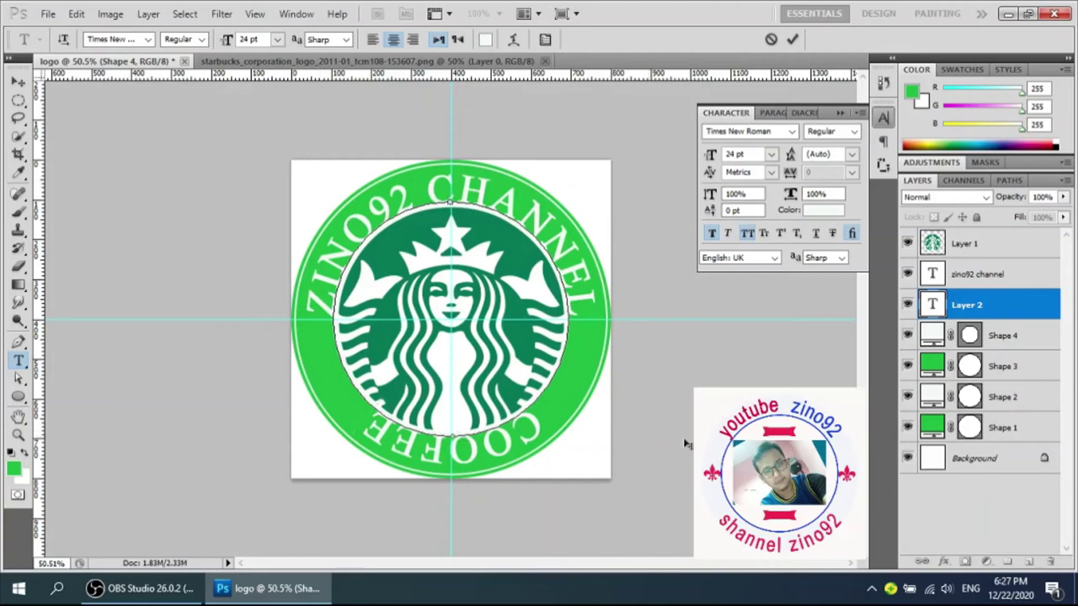
left_click_drag(531, 421, 380, 457)
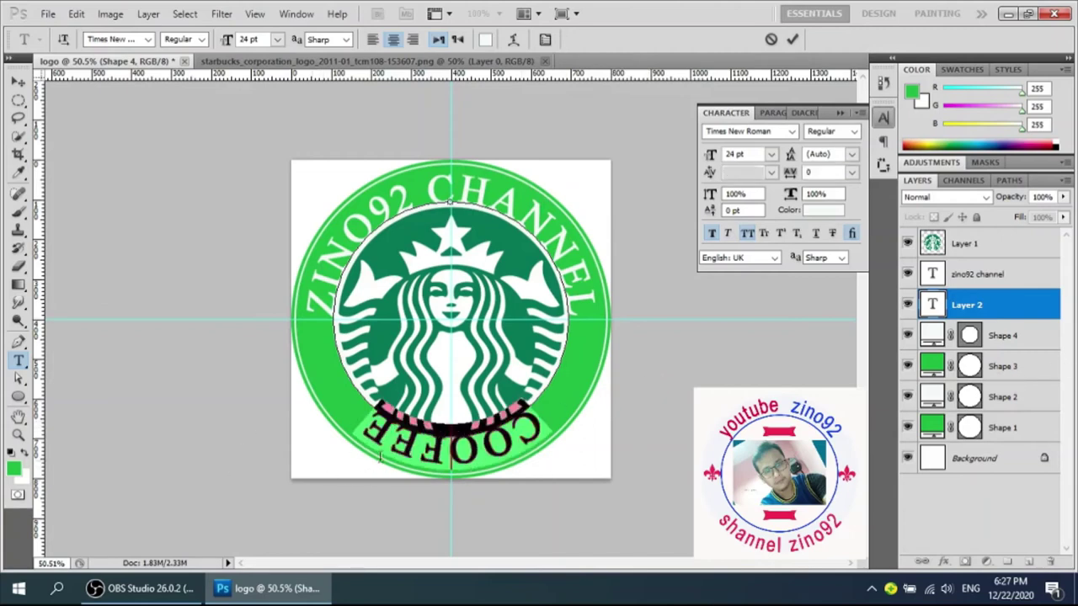
left_click(19, 381)
right_click(19, 381)
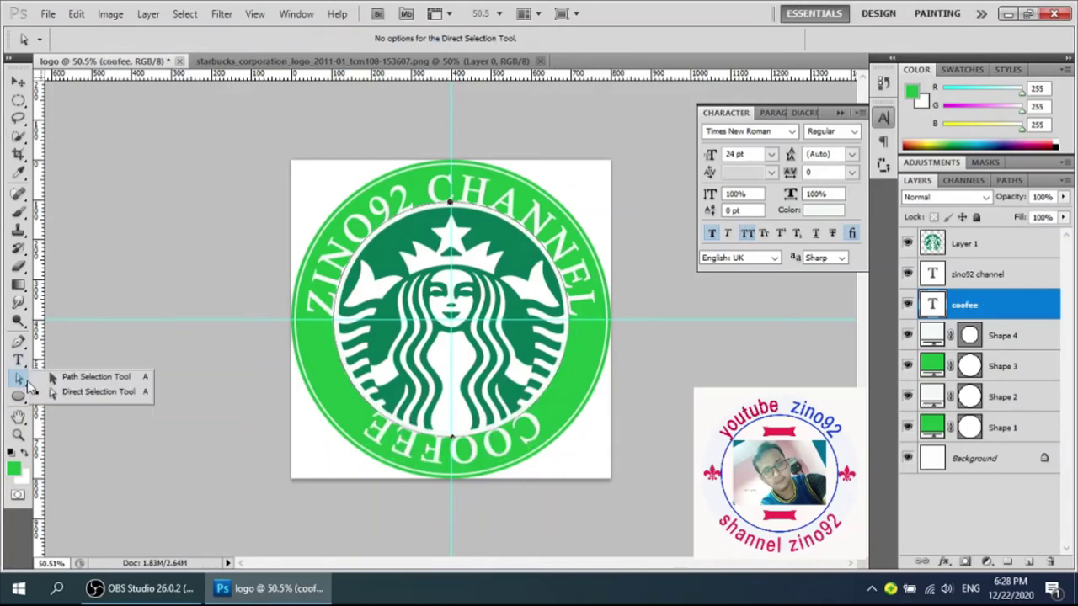
left_click(57, 393)
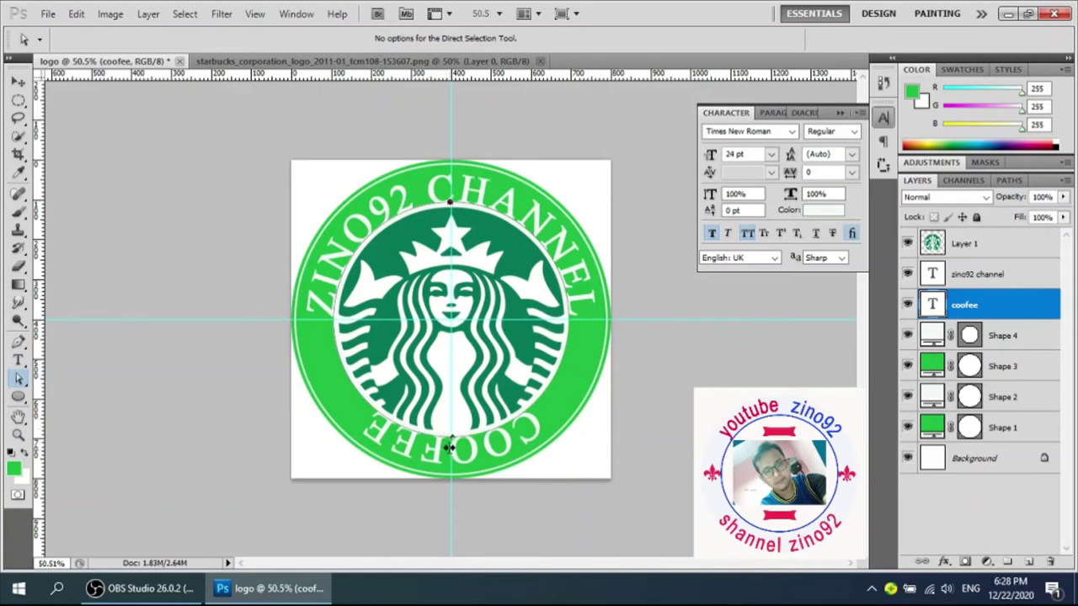
left_click_drag(450, 446, 449, 428)
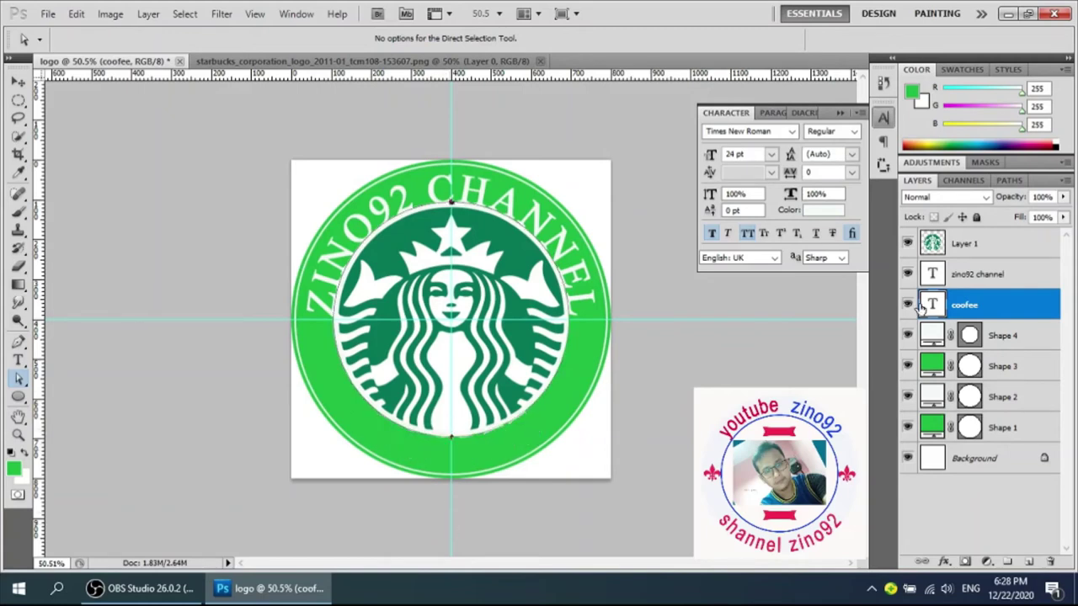
Hide Layer 1 and set the baseline shift of the "COOFEE" text to -23 pt.
left_click(908, 244)
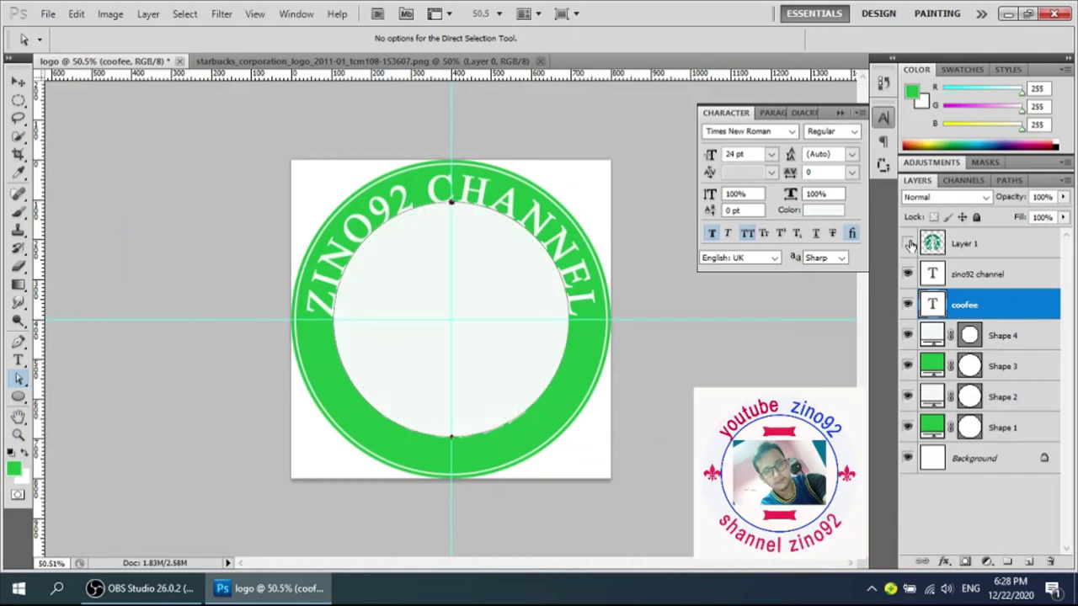
left_click(452, 434)
left_click(732, 209)
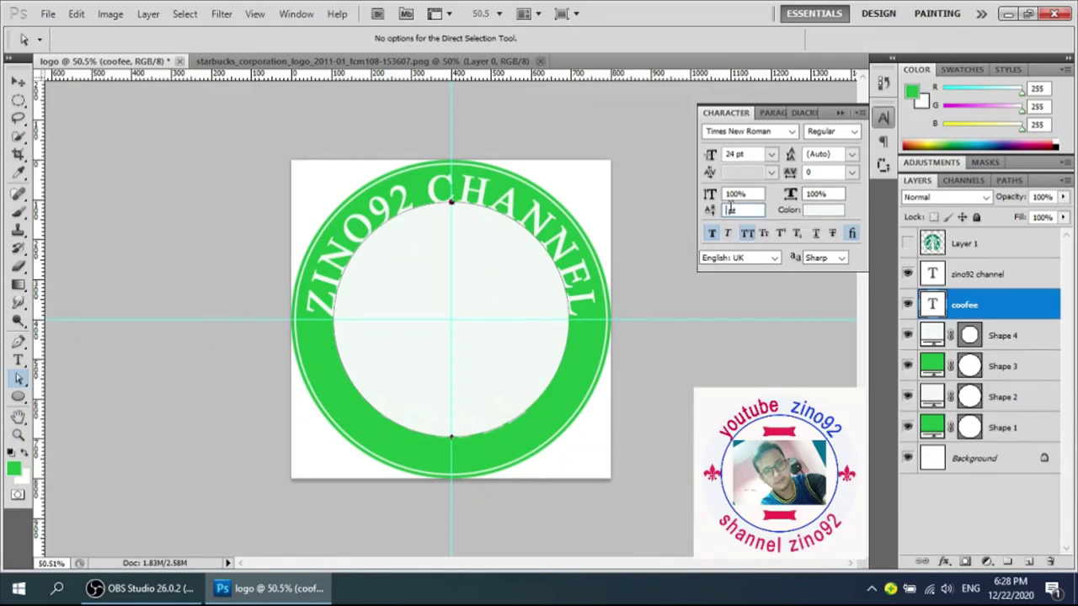
type("-23")
key("Return")
left_click(619, 356)
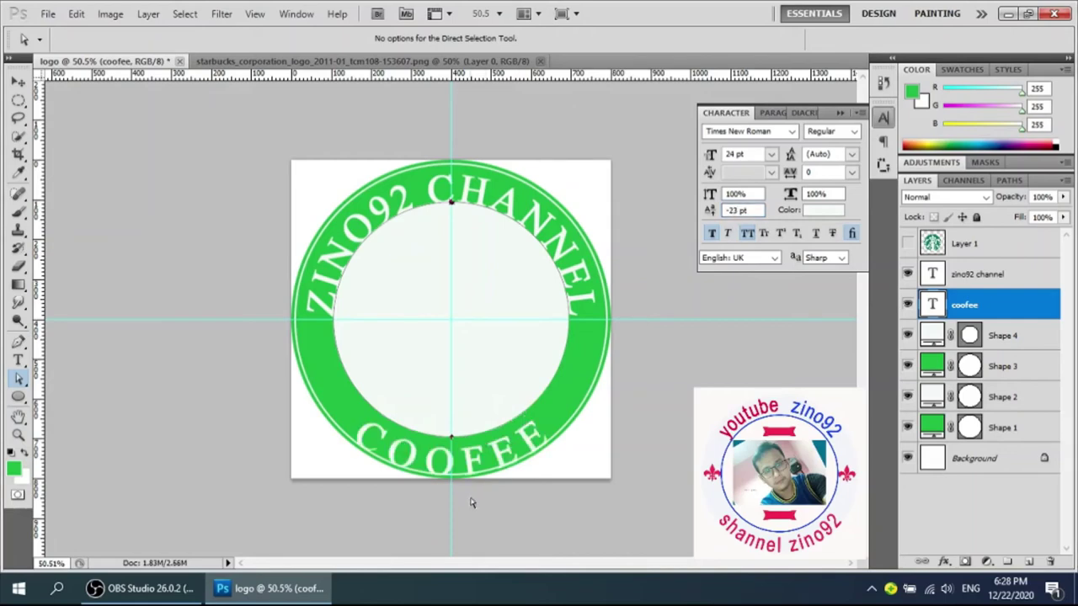
Set the baseline shift of the "COOFEE" text to -20 pt and show Layer 1 again.
left_click(743, 211)
key("BackSpace")
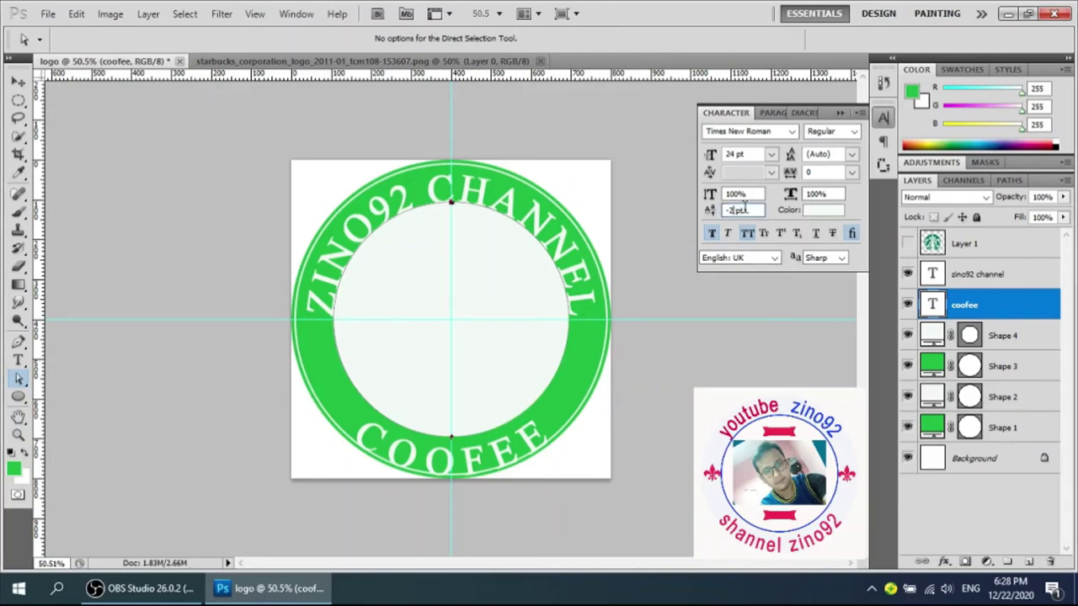
type("0")
key("Return")
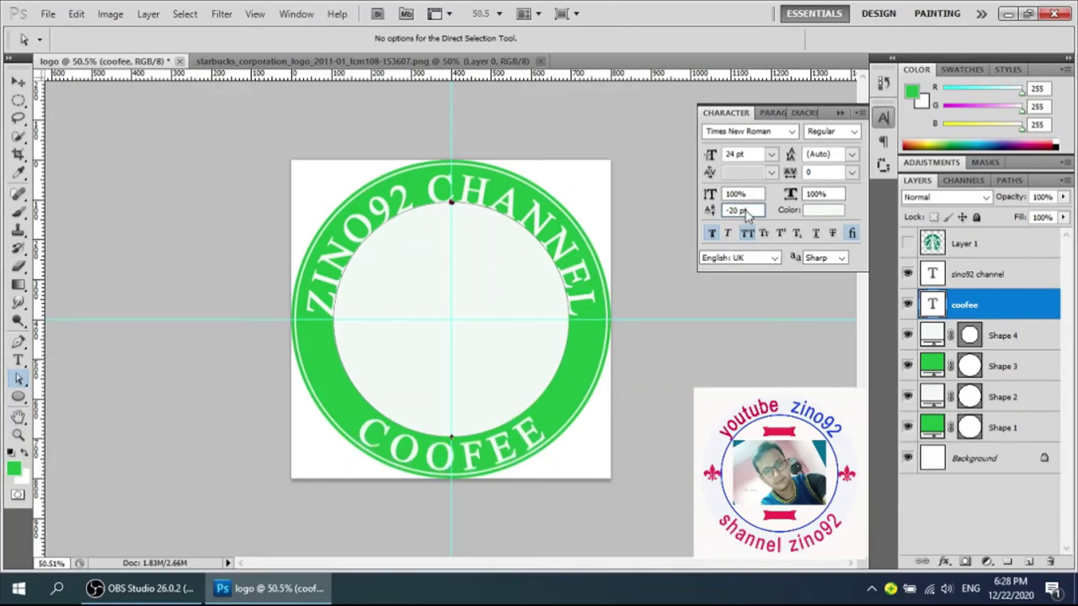
left_click(907, 244)
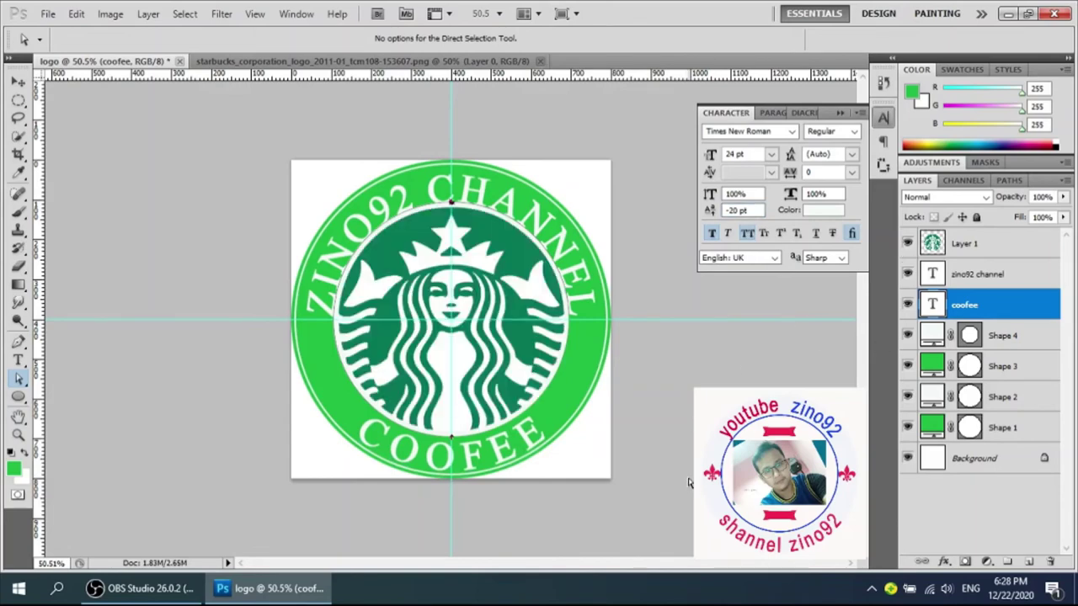
left_click(887, 120)
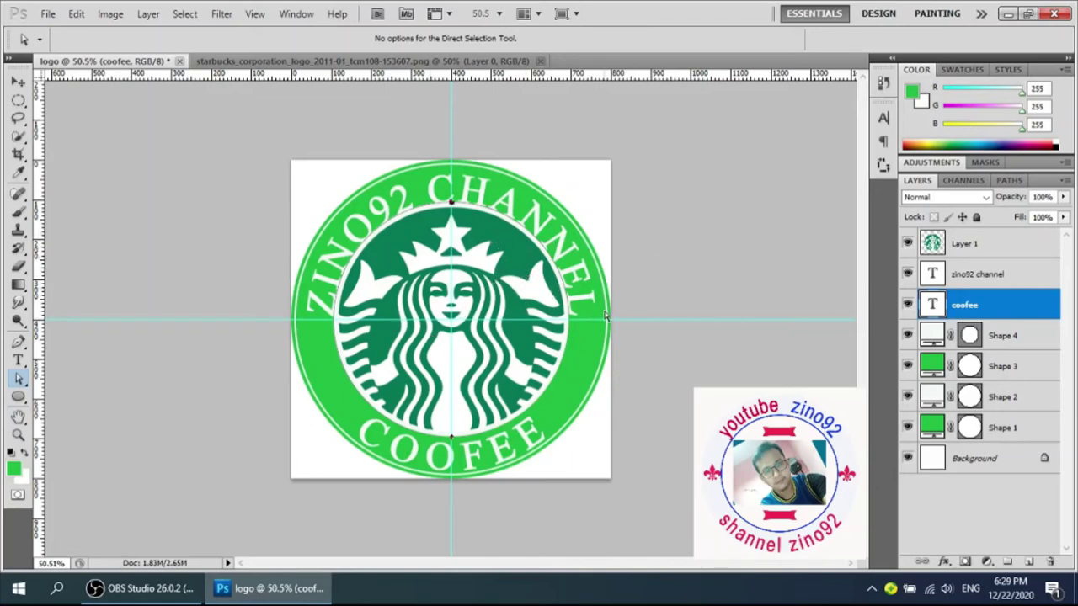
left_click(931, 363)
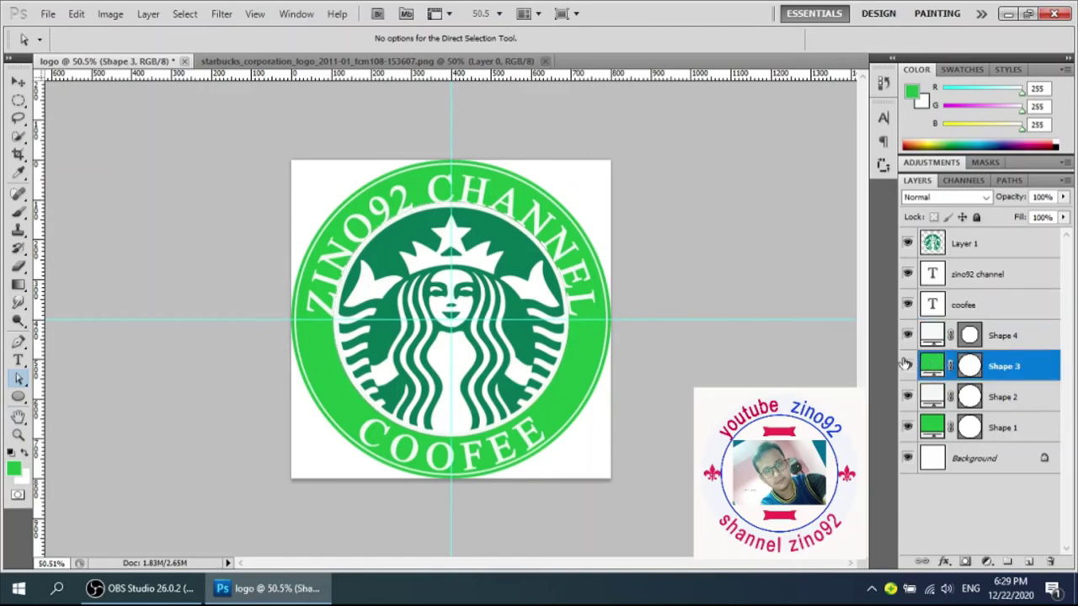
right_click(932, 370)
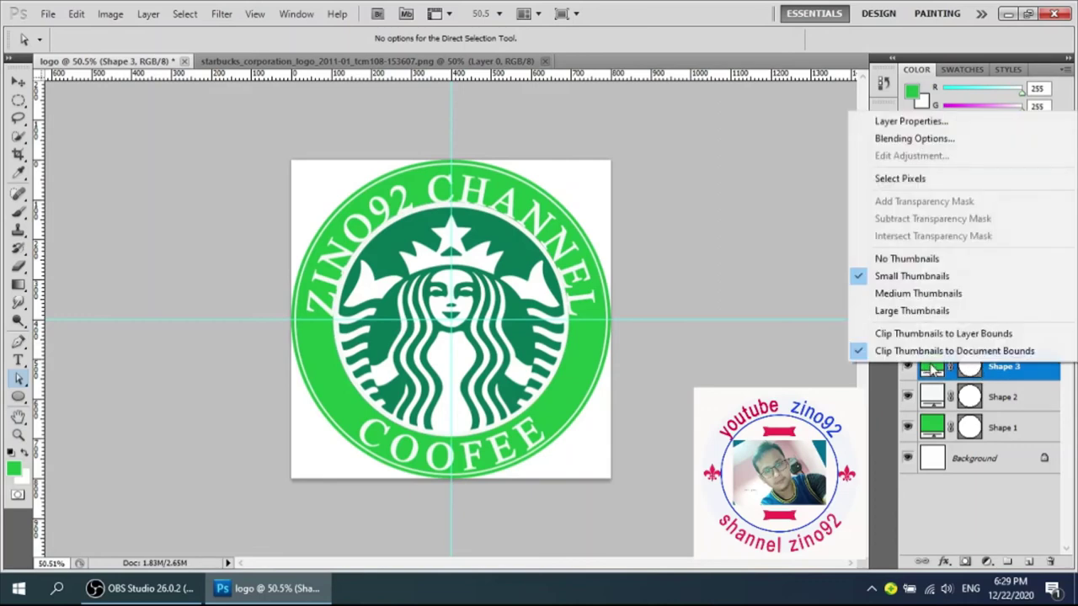
key("Escape")
right_click(931, 370)
key("Escape")
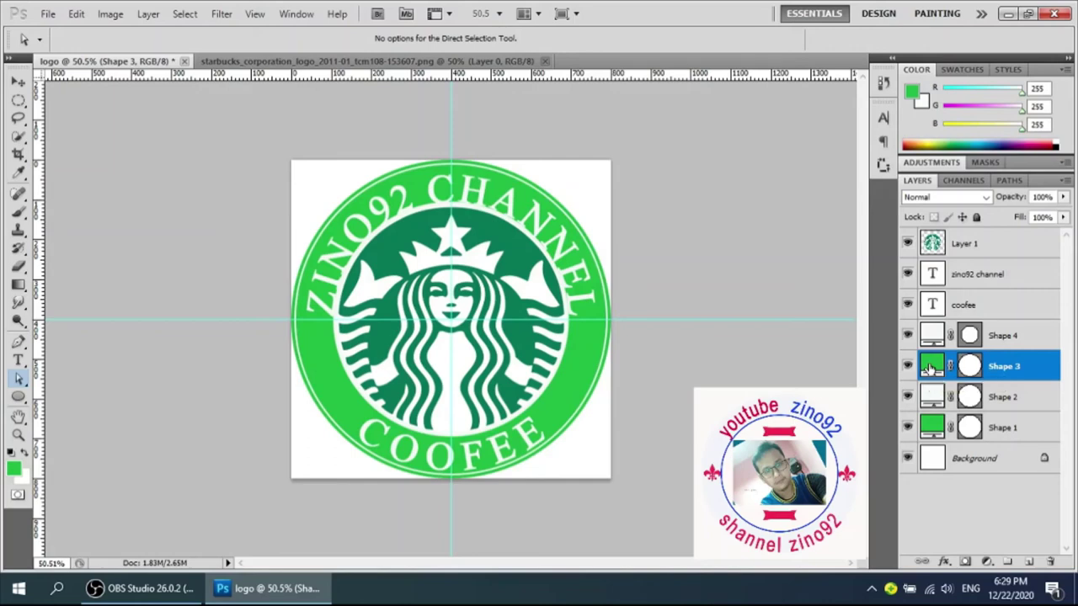
Change the fill colour of Shape 3 to the dark green sampled from the Starbucks image.
double_click(931, 368)
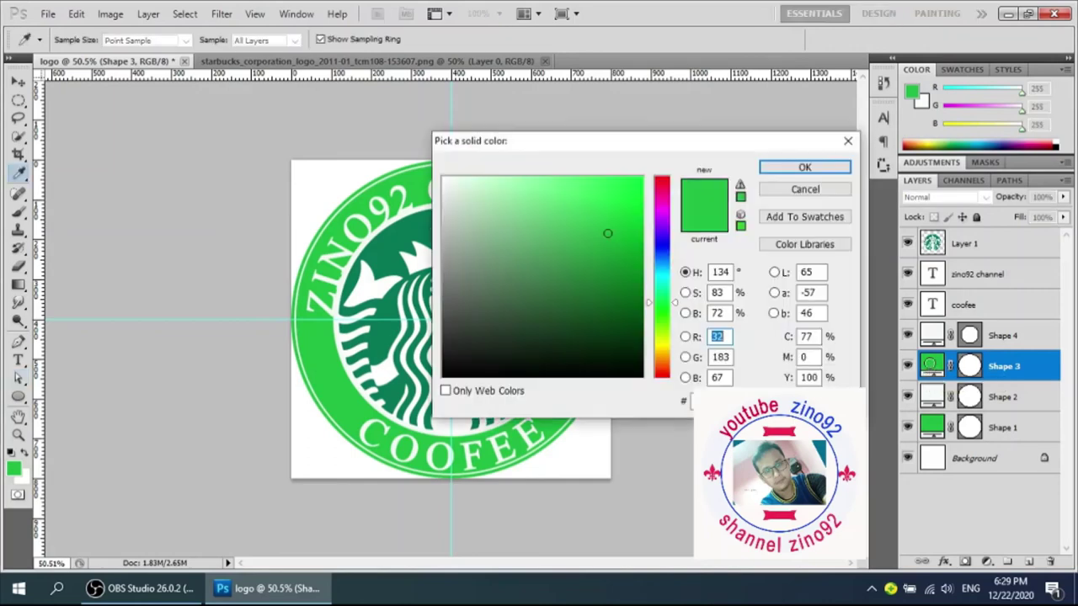
left_click(387, 386)
left_click(818, 167)
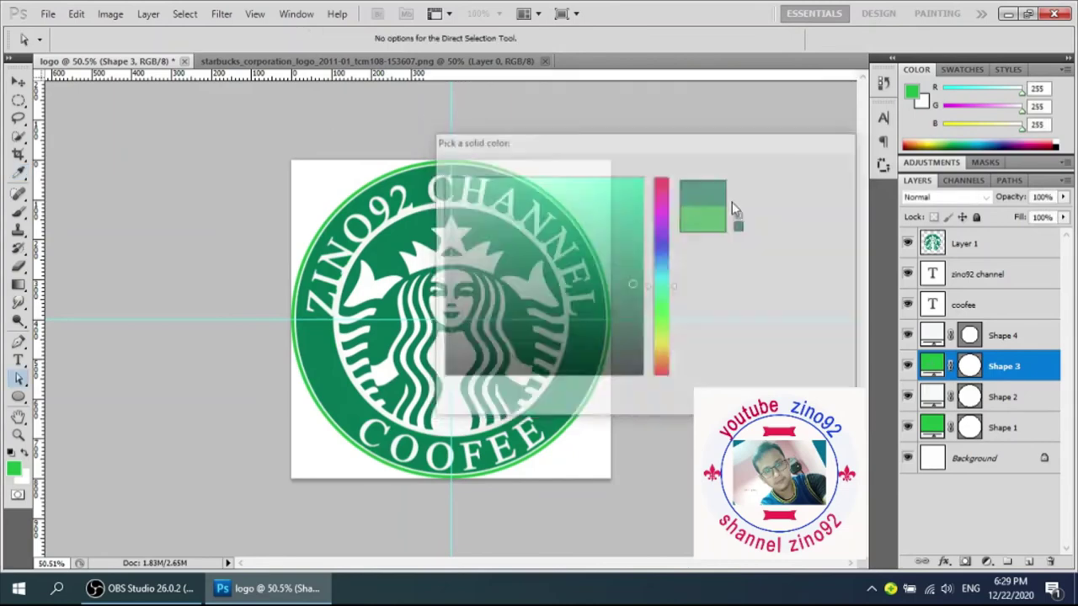
Change the fill colour of Shape 1 to the dark green sampled from the logo's ring.
double_click(931, 428)
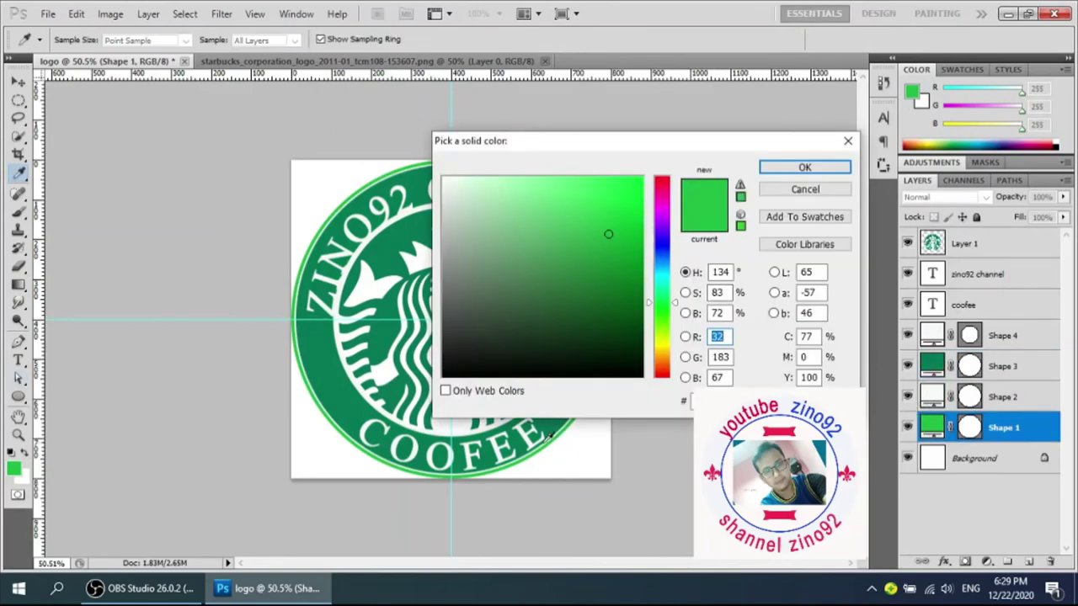
left_click(545, 427)
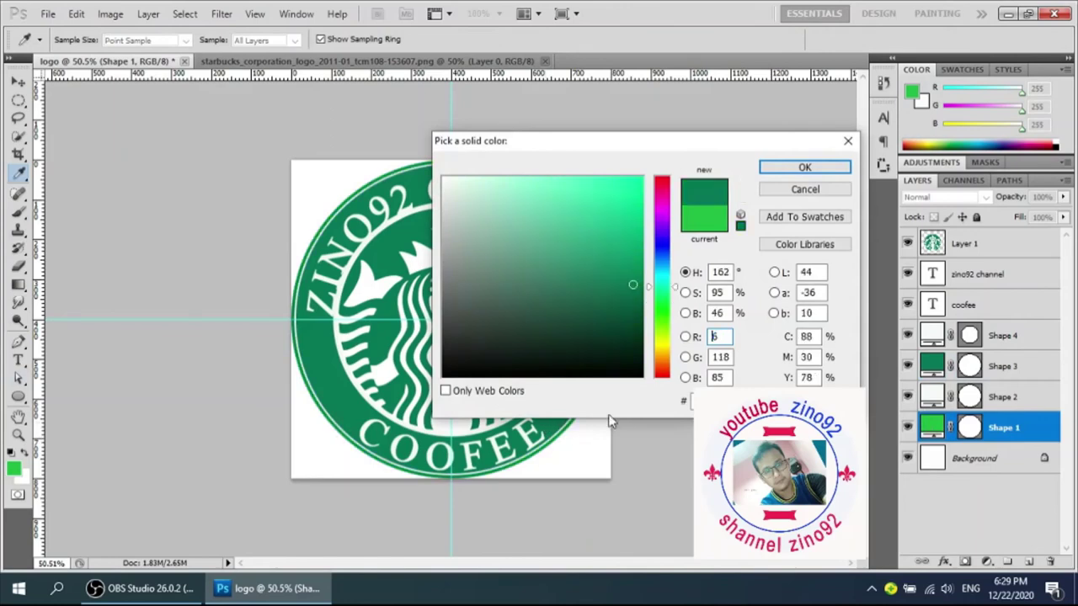
left_click(804, 167)
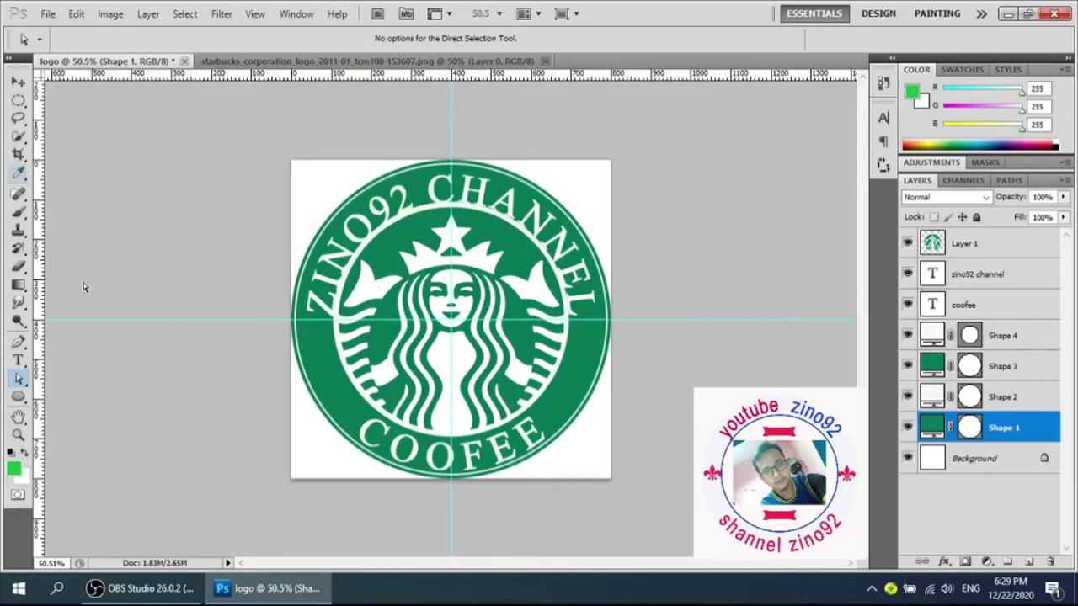
Remove the vertical and horizontal centre guides from the canvas with the Move tool.
left_click(18, 82)
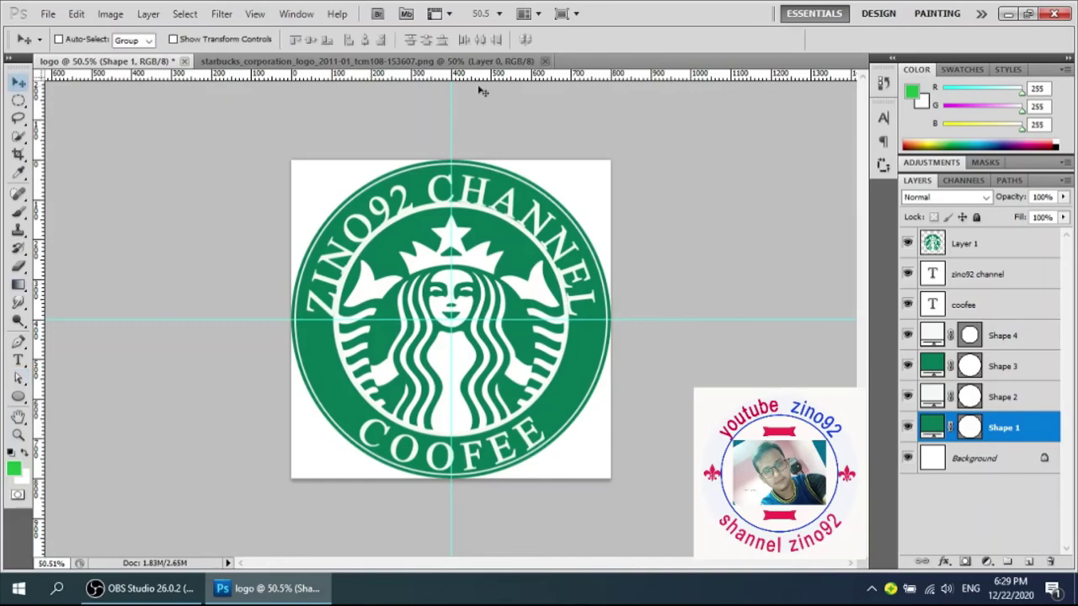
left_click_drag(450, 98, 869, 94)
left_click_drag(639, 320, 644, 581)
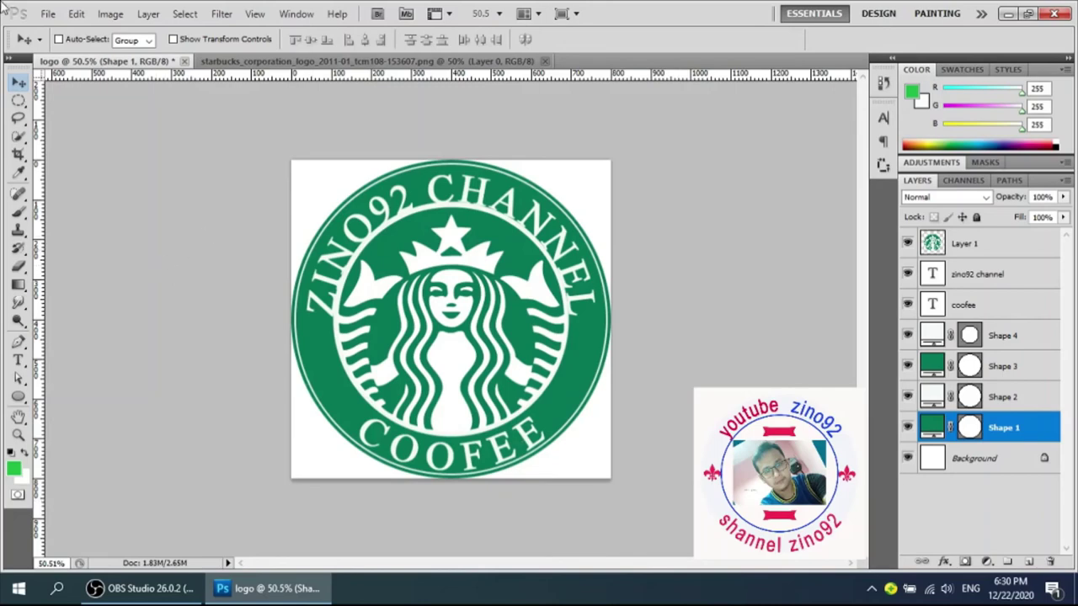
Start saving the logo under a separate file with the format set to JPEG.
left_click(51, 14)
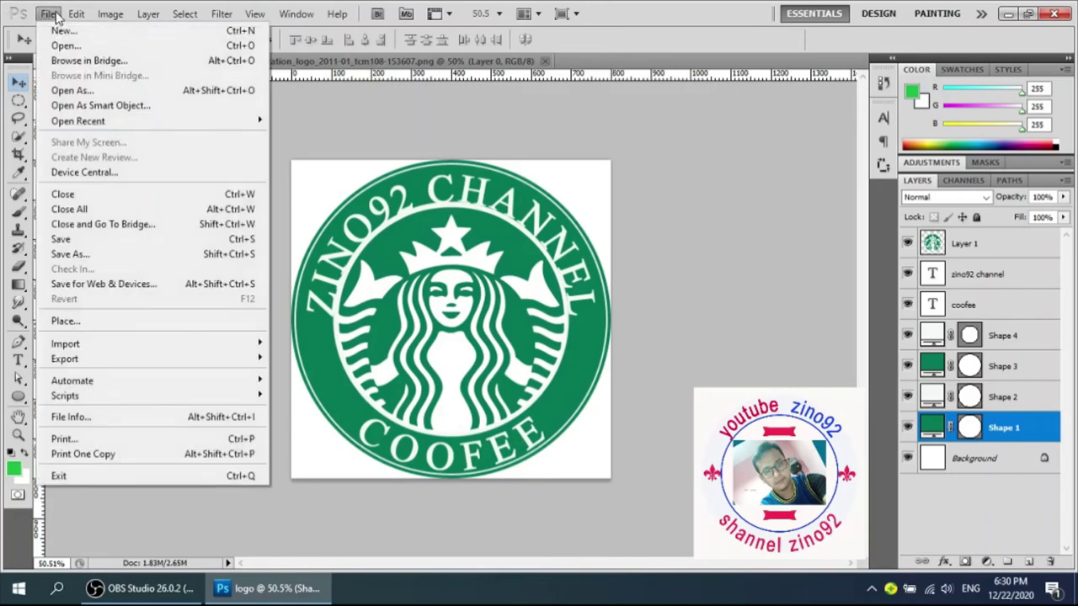
mouse_move(102, 346)
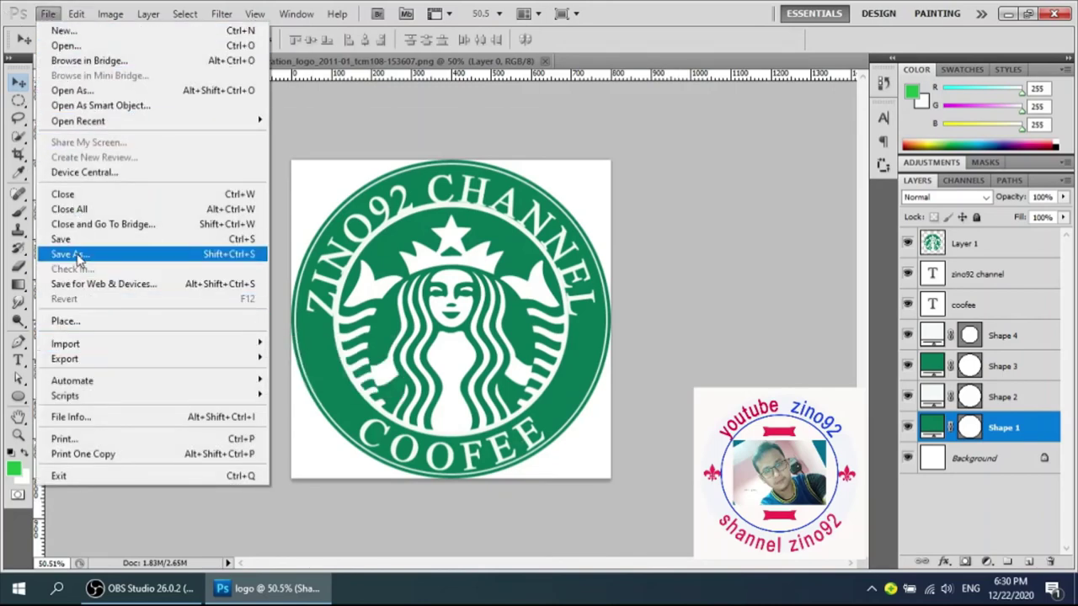
left_click(77, 254)
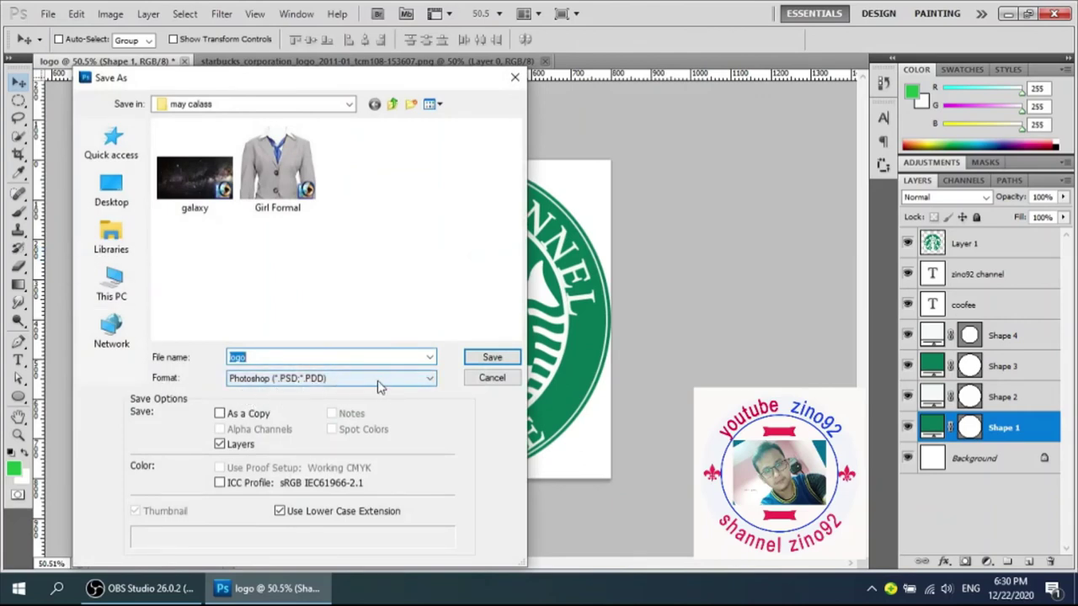
left_click(431, 381)
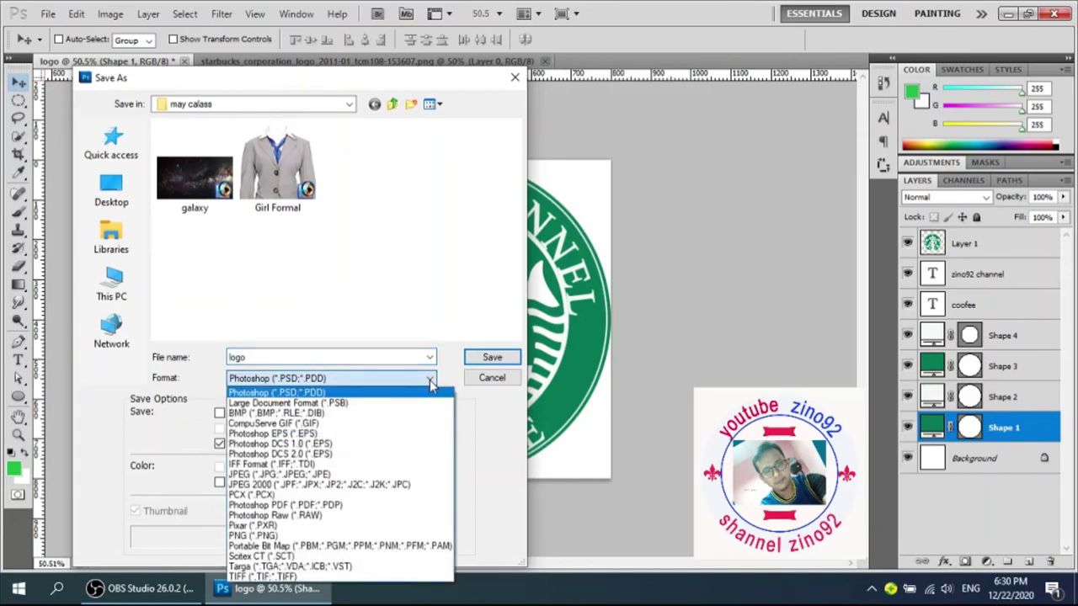
left_click(320, 478)
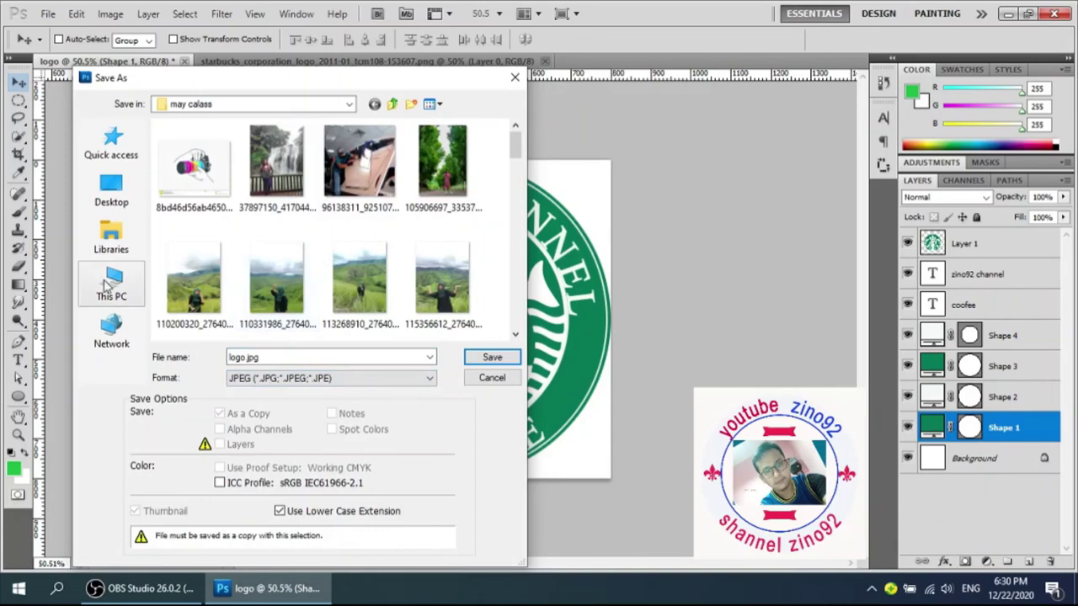
Save logo.jpg in the "my tabnnel" folder of Documents at Medium quality 5, baseline standard, and minimize the program window.
left_click(347, 106)
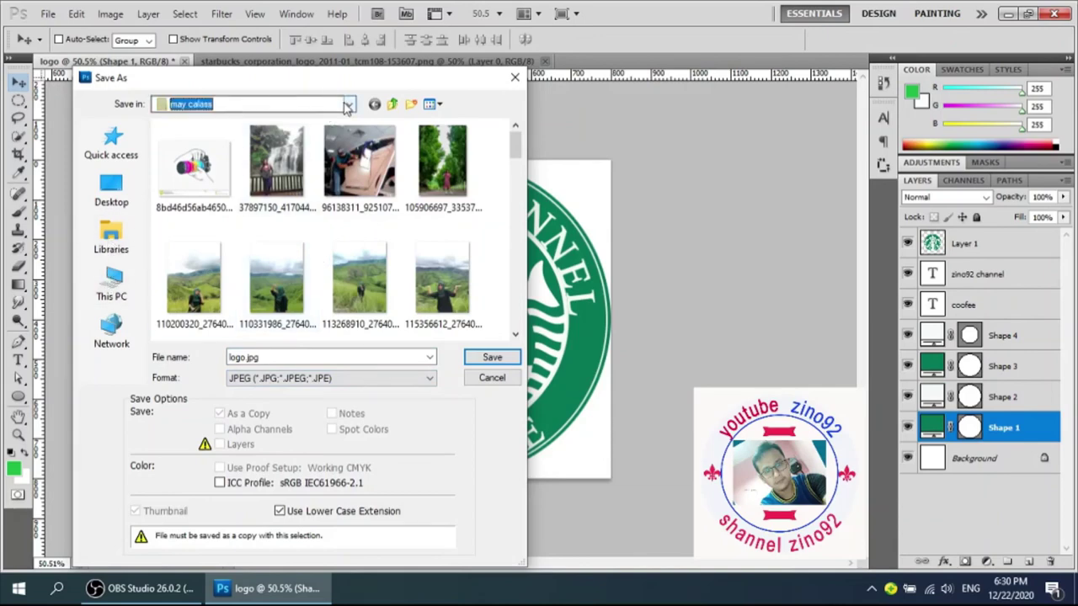
left_click(347, 105)
left_click(217, 247)
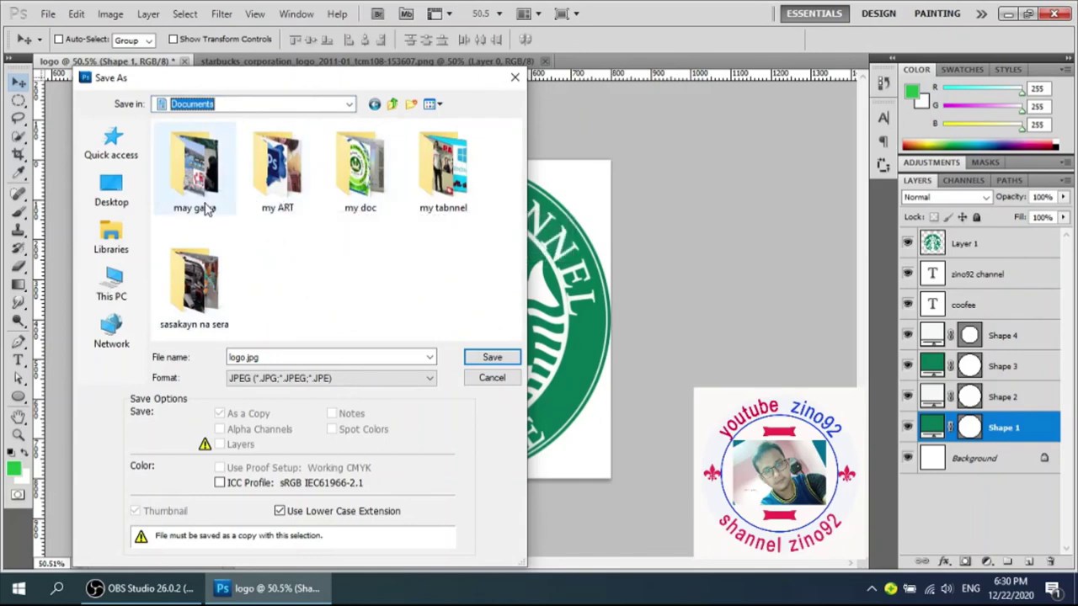
left_click(441, 193)
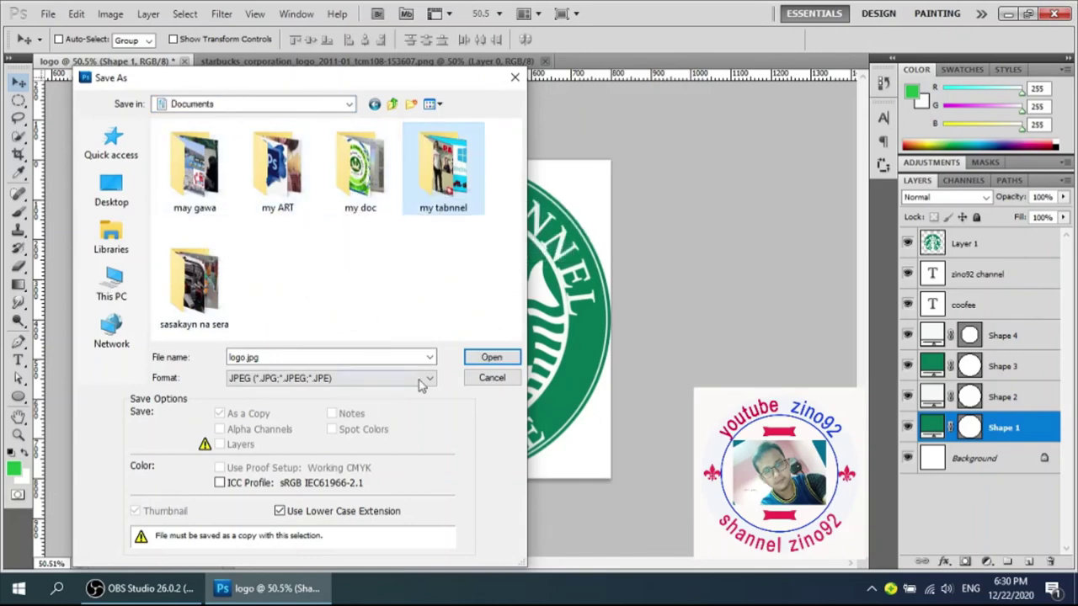
left_click(491, 359)
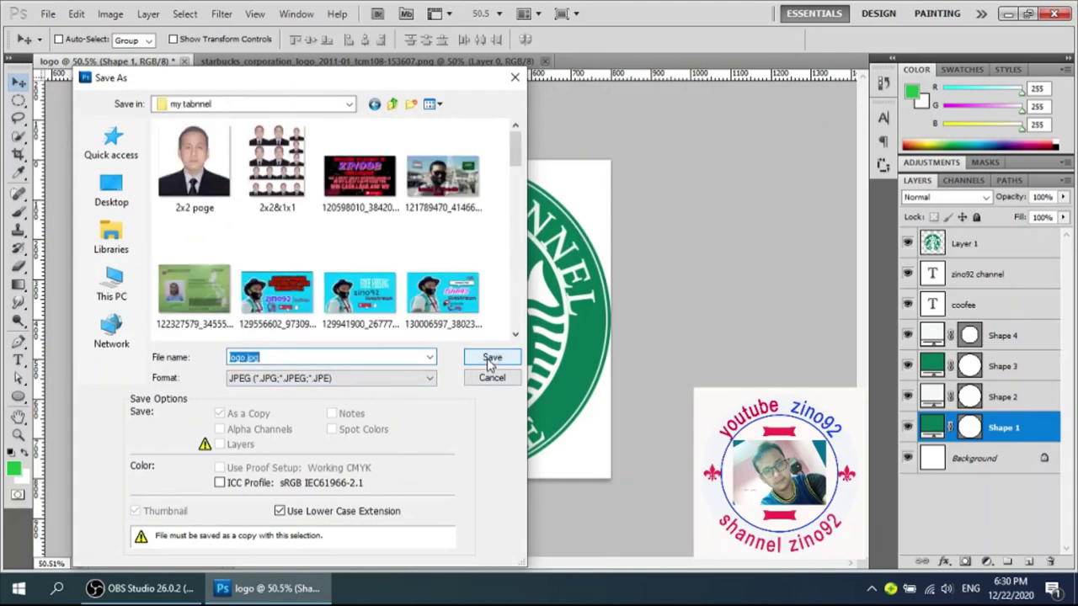
left_click(491, 360)
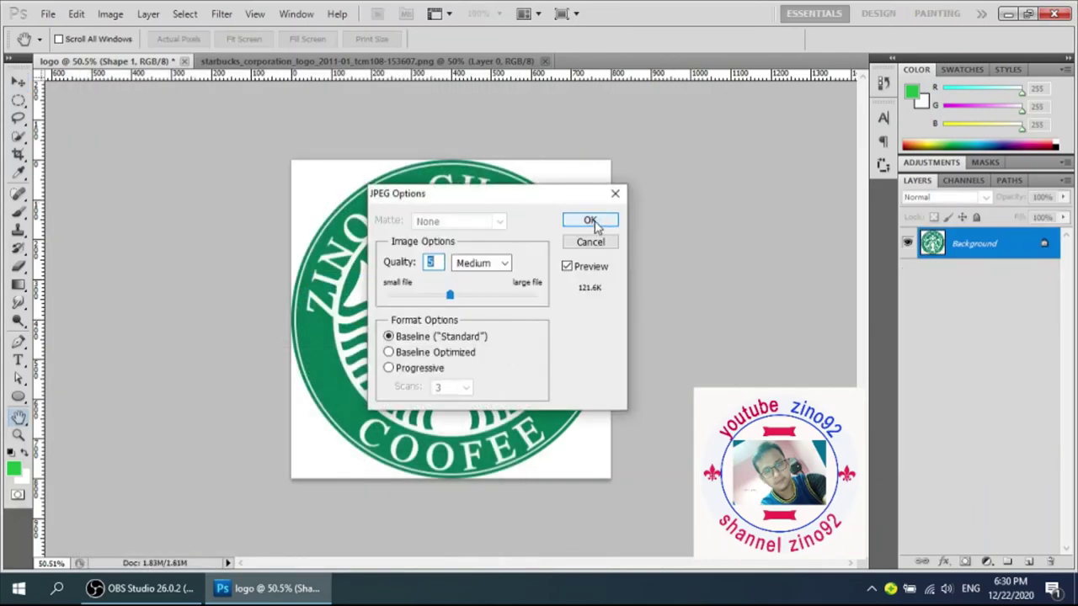
left_click(590, 221)
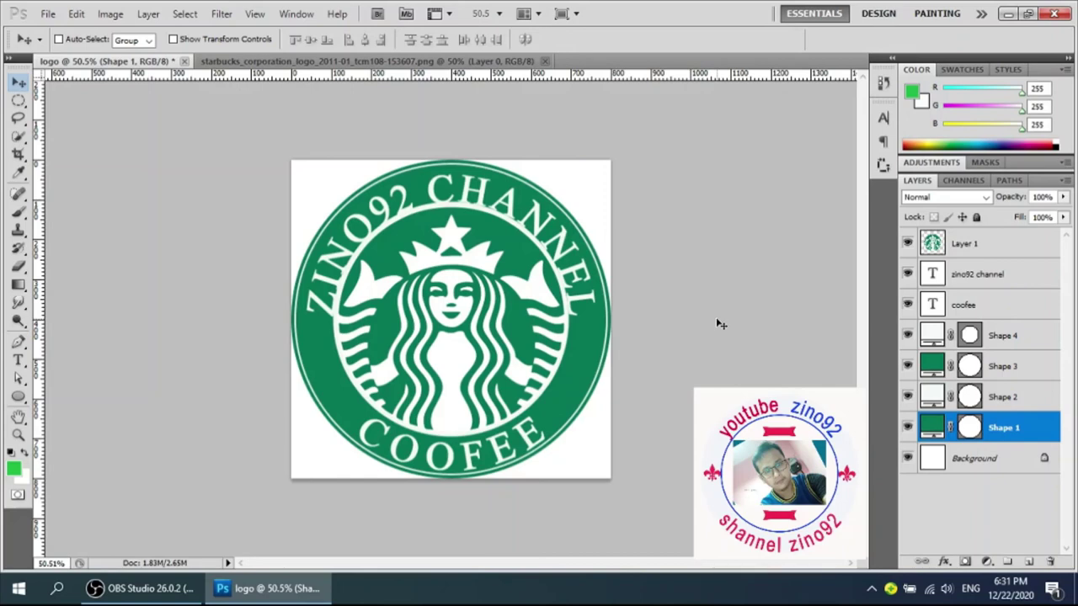
left_click(1006, 15)
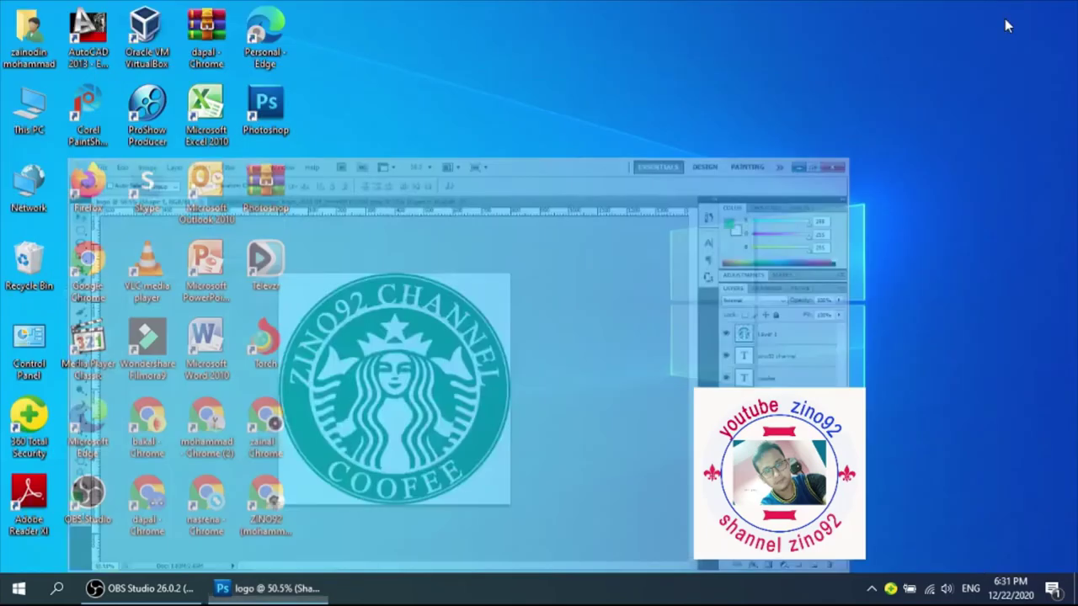